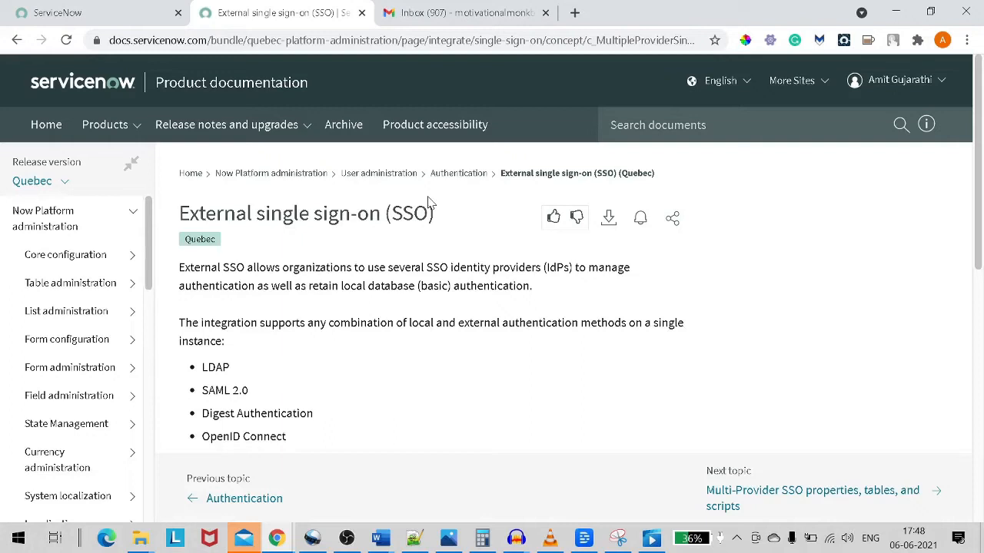
Open canva.com in a new tab and sign out of the Canva account.
click(573, 14)
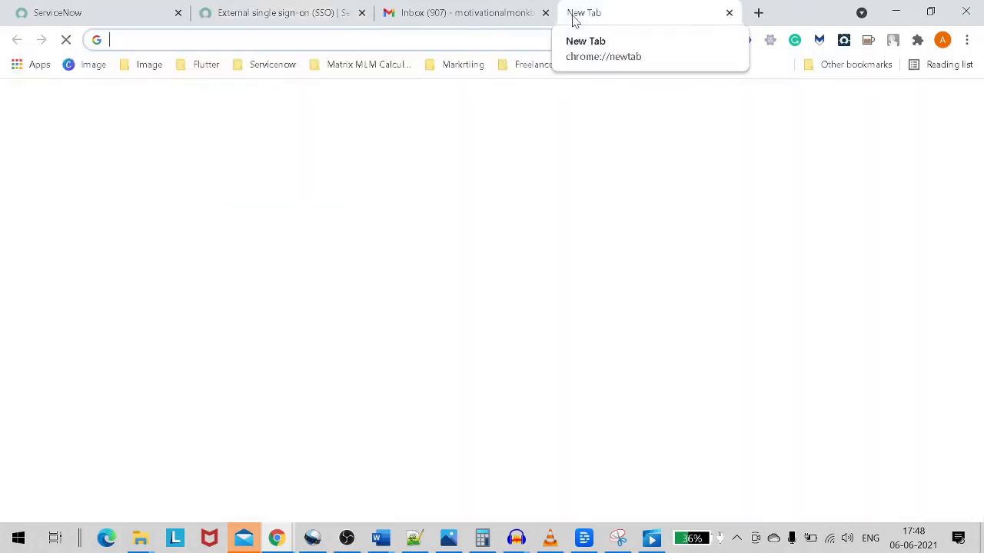
text(canva.com)
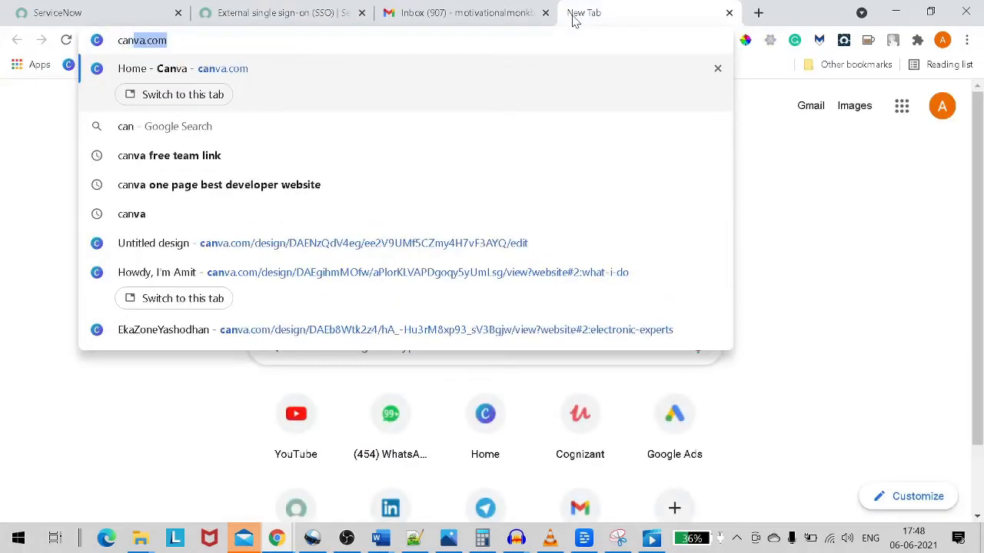
key(Return)
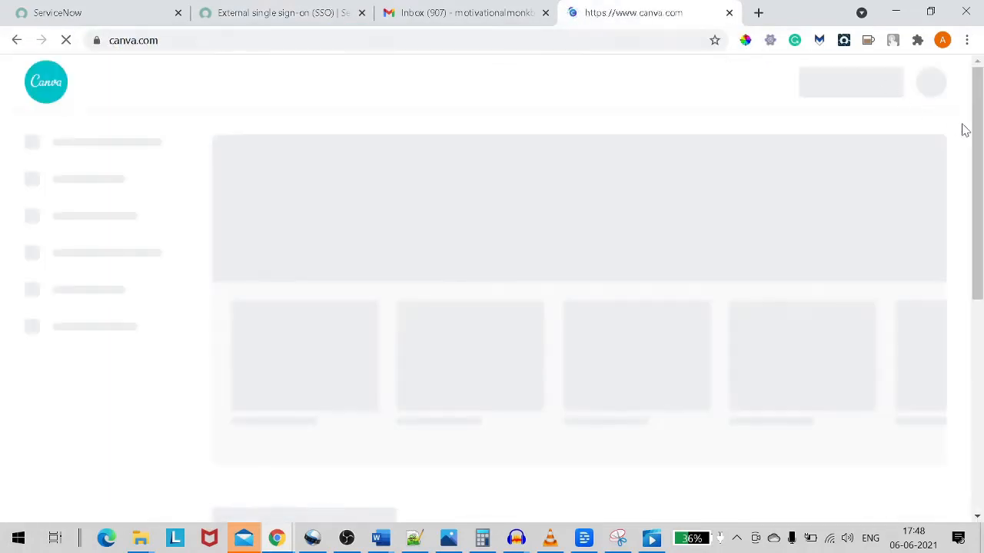
click(944, 85)
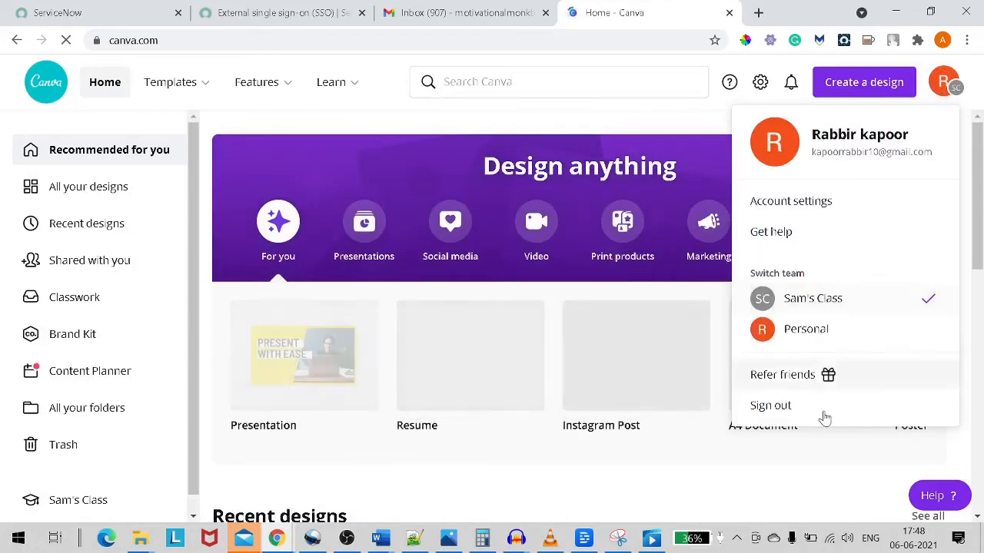
click(773, 406)
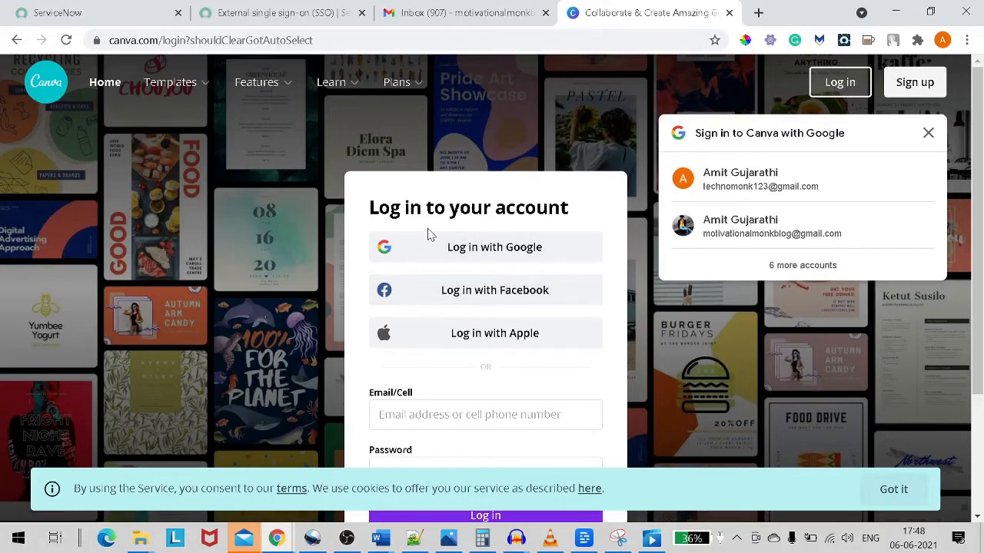
Dismiss the Google sign-in prompt and go back to the SSO documentation tab.
click(928, 133)
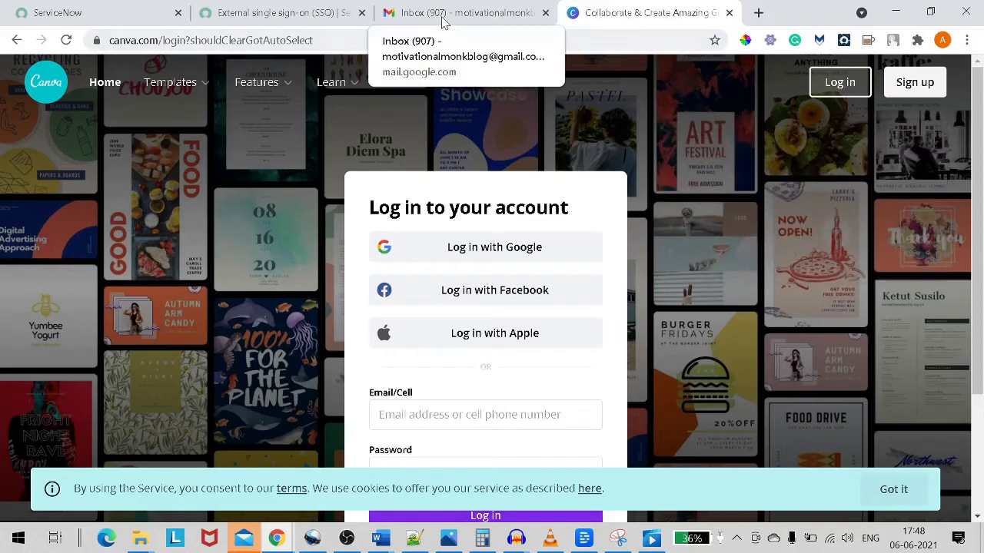
click(288, 11)
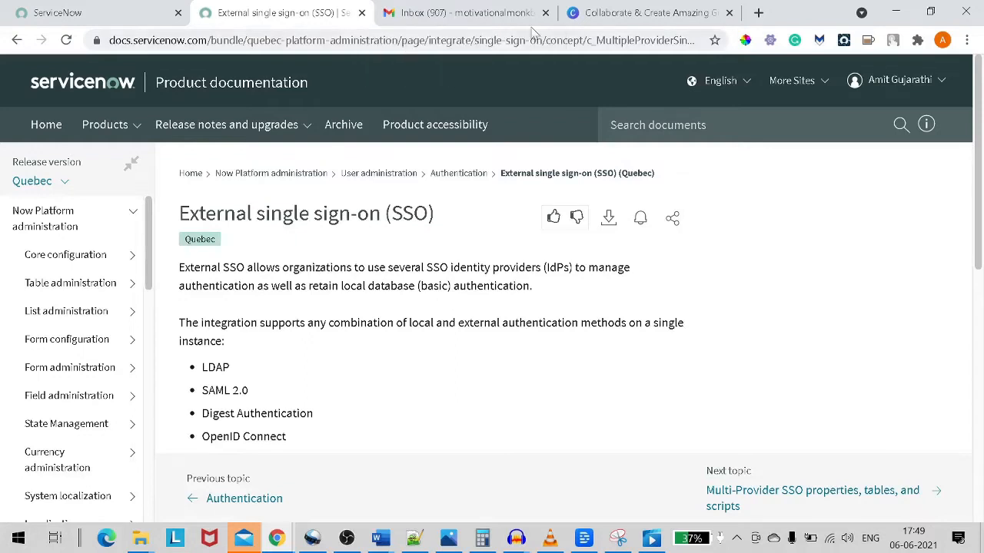
Close the Canva tab, add a blank new tab, and switch to the ServiceNow instance.
click(730, 13)
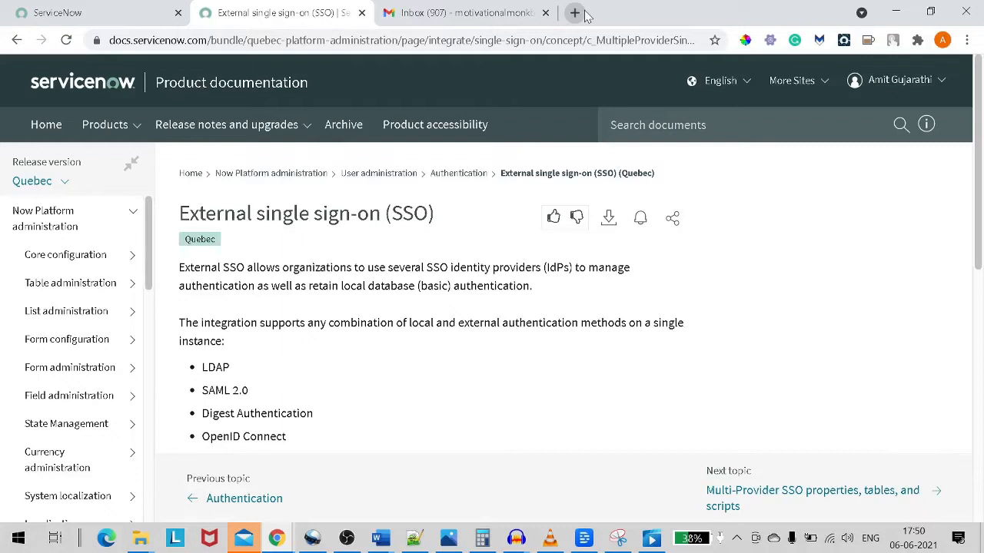
click(578, 13)
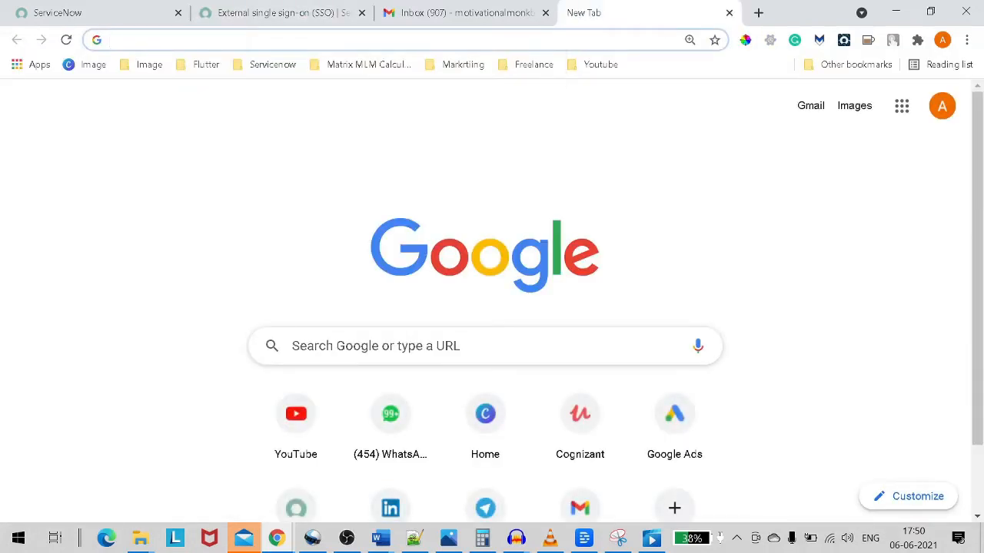
click(116, 17)
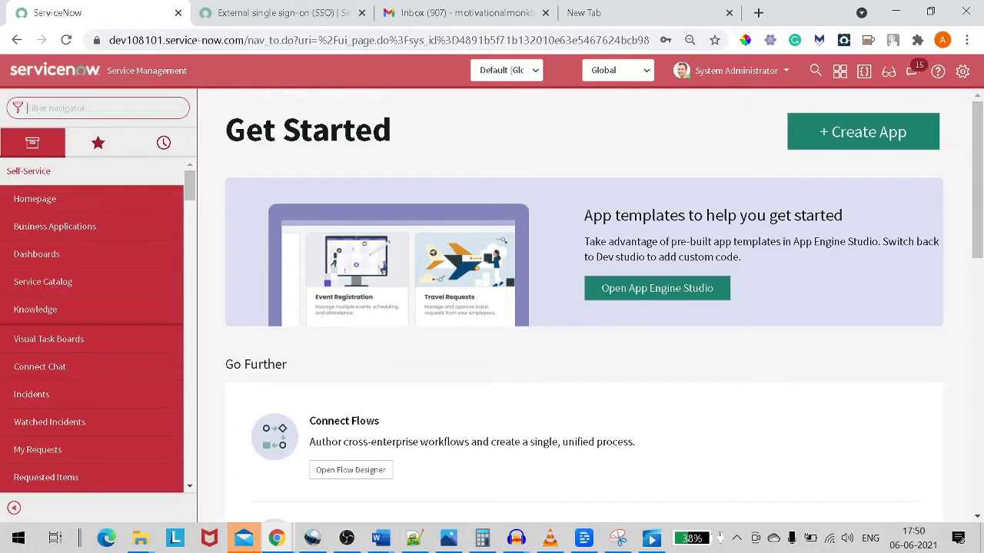
Filter the navigator for 'plugi' and load System Definition > Plugins, retrying after the slow transaction.
text(plugi)
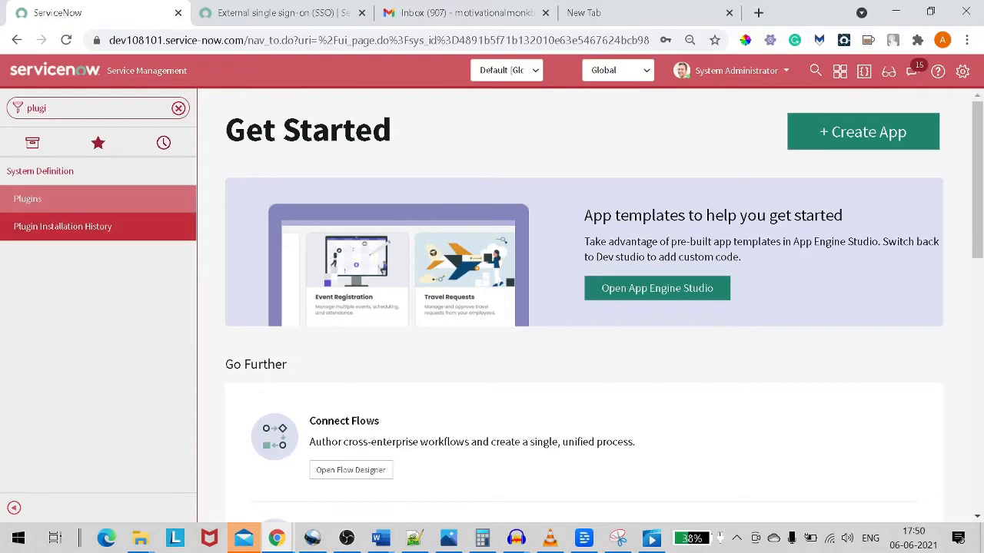
click(82, 200)
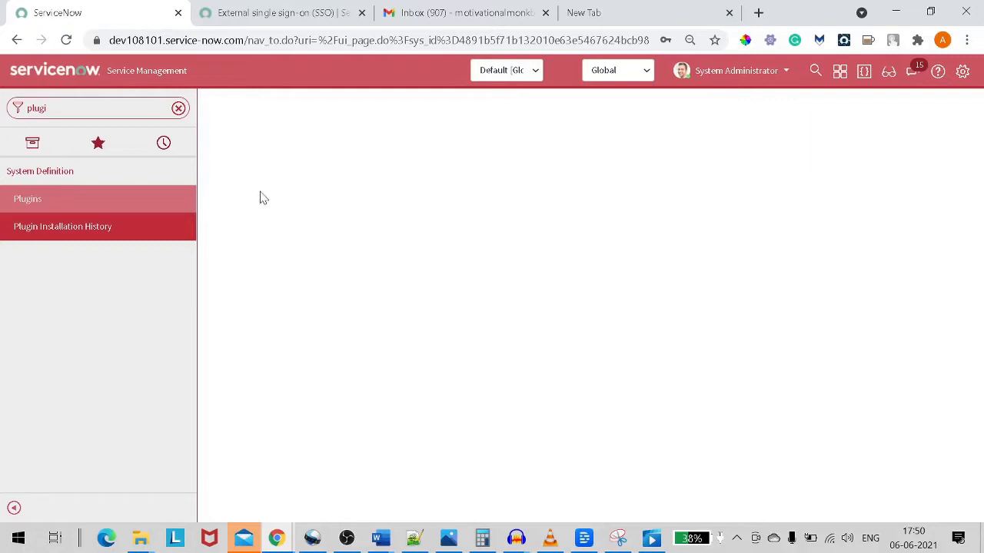
click(111, 203)
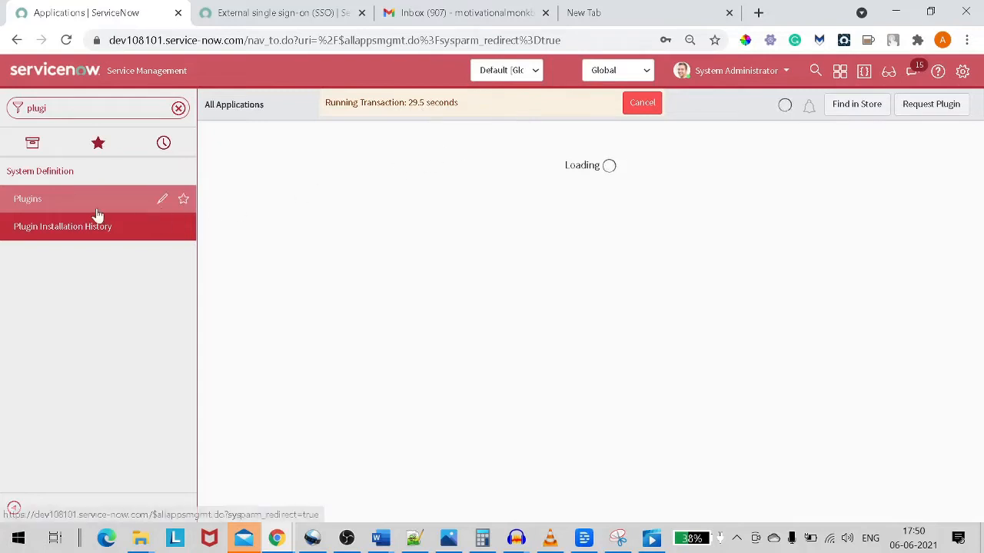
click(644, 108)
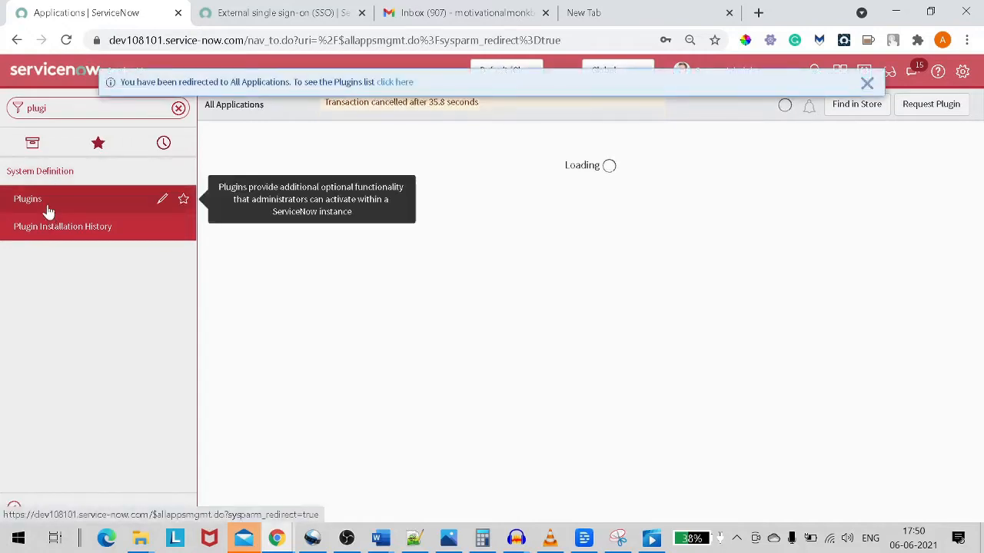
click(22, 209)
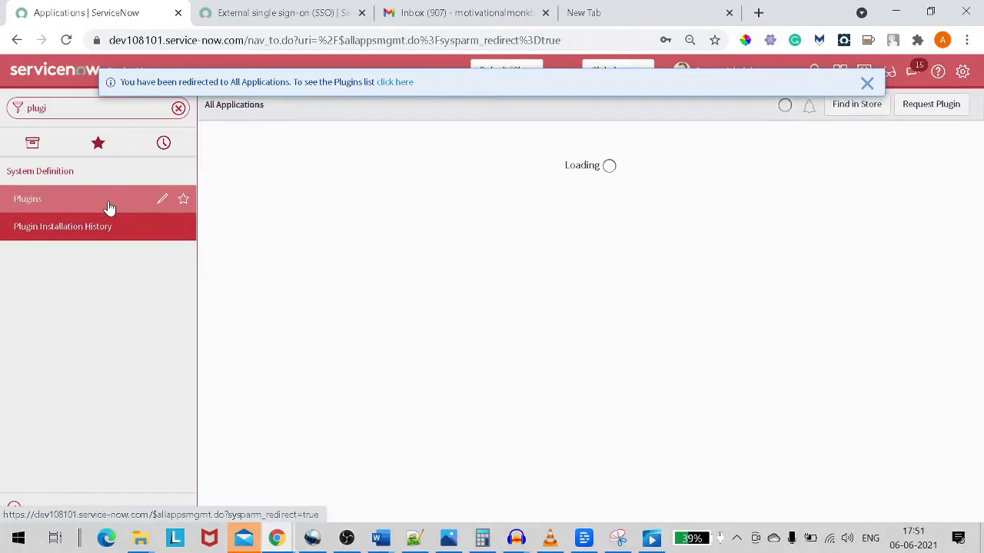
click(866, 82)
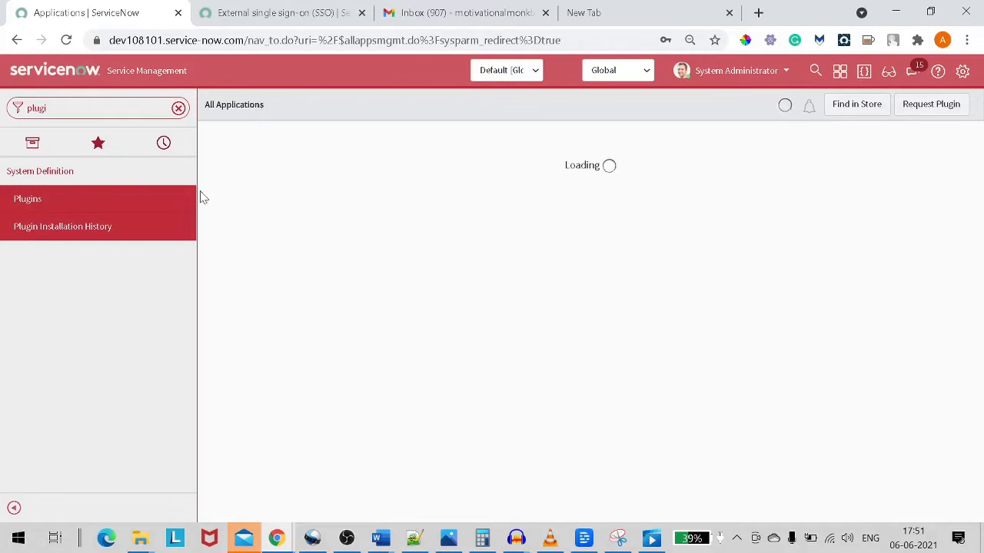
Open Plugins in a new tab and search the applications for 'sso'.
right_click(102, 199)
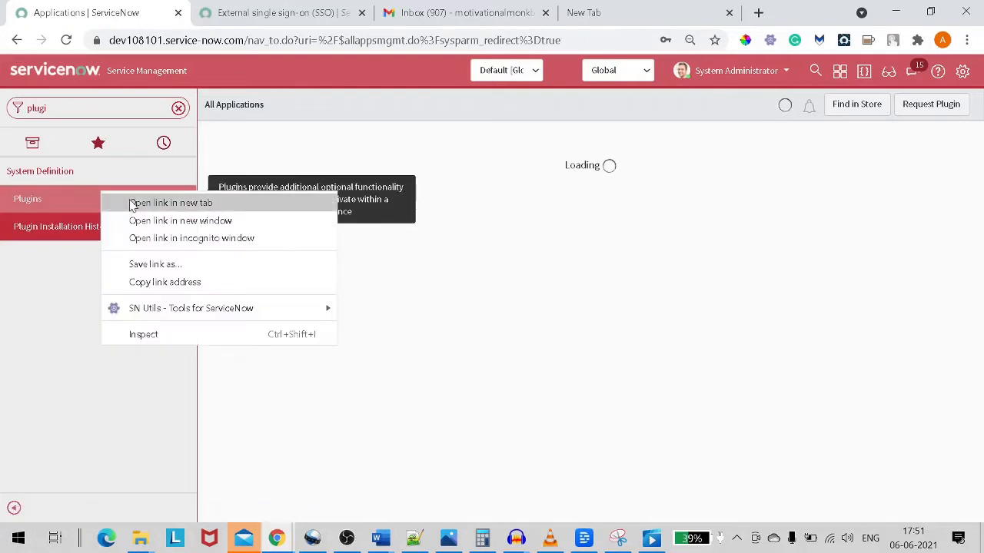
click(131, 204)
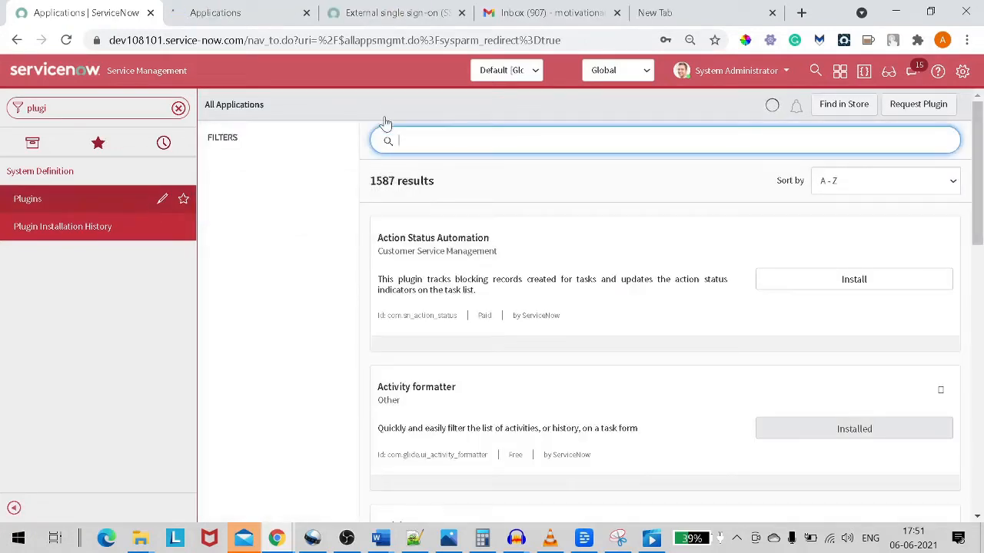
text(sso)
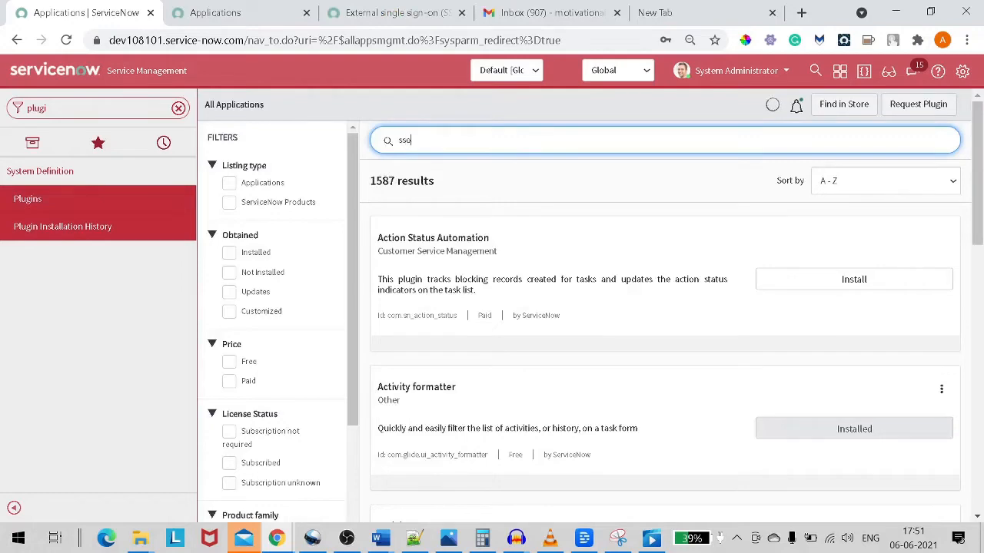
key(Return)
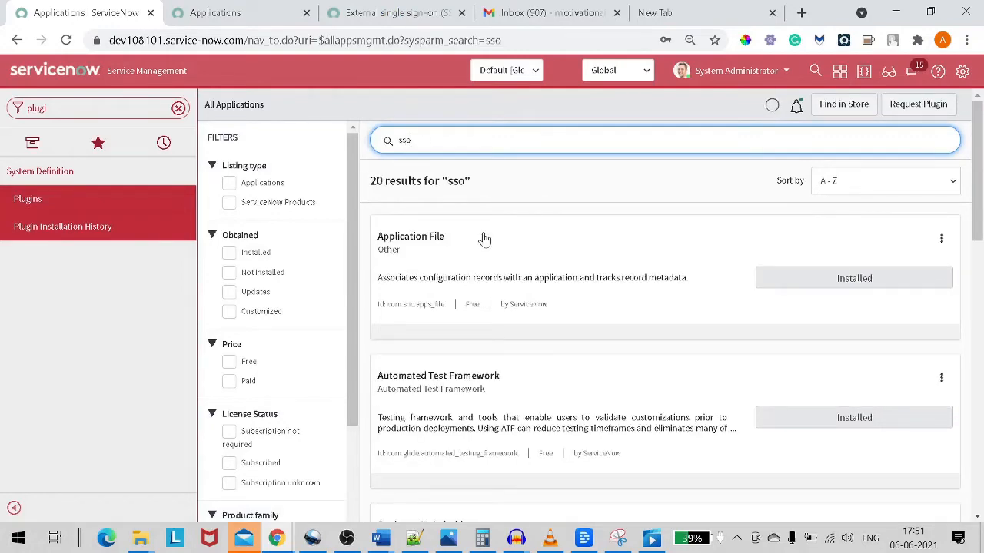
Find Integration - Multiple Provider Single Sign-On Enhanced UI in the results and start its installation.
scroll(484, 239, down, 1)
scroll(484, 239, down, 5)
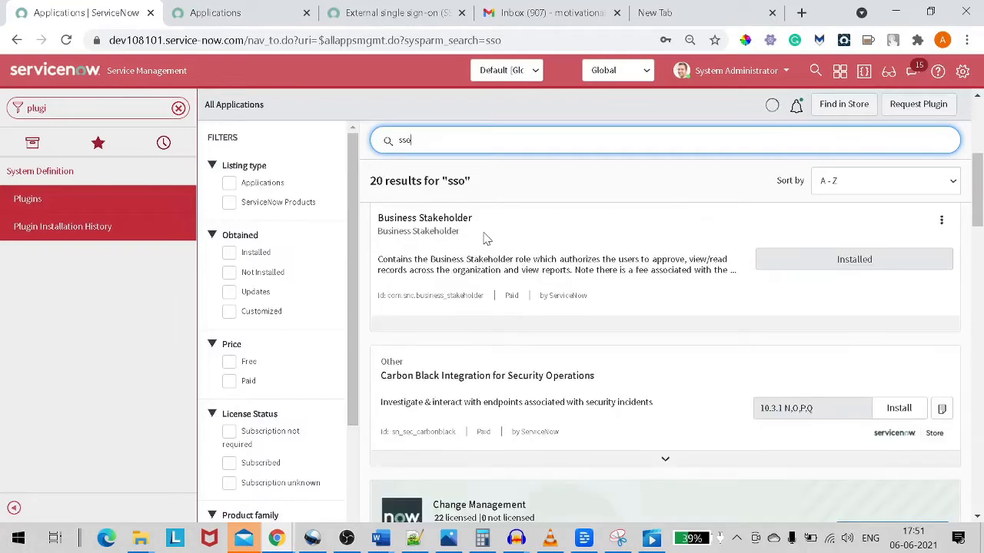
scroll(468, 286, down, 1)
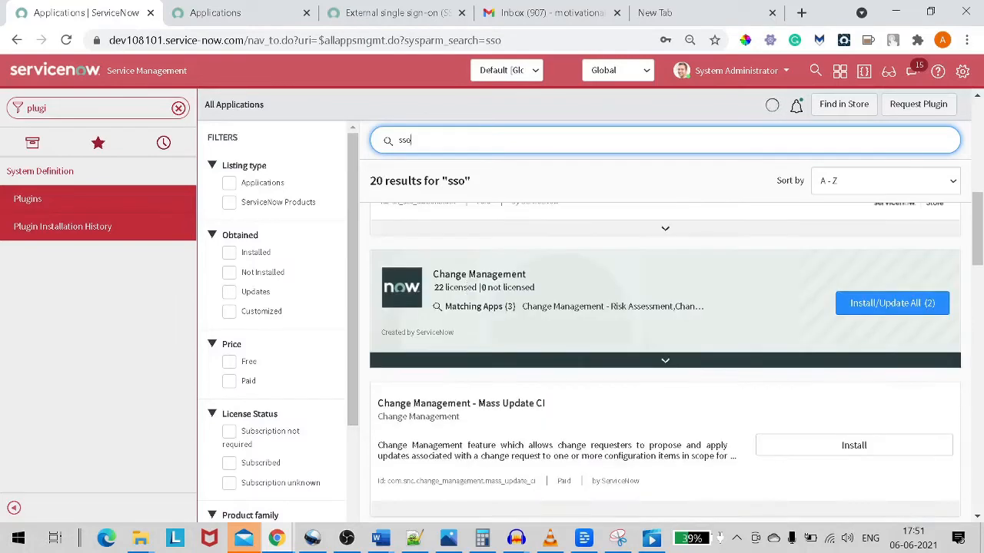
scroll(469, 286, down, 7)
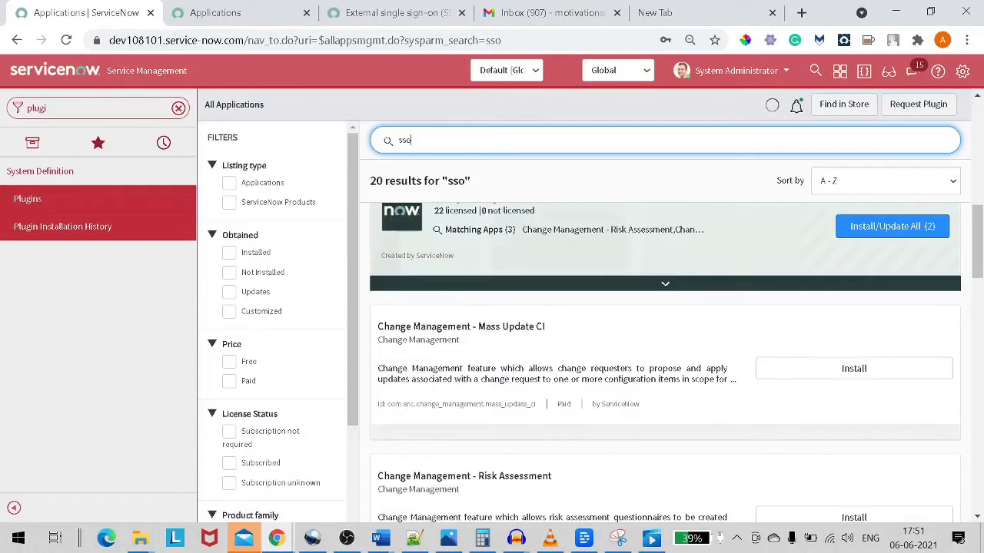
scroll(471, 287, down, 5)
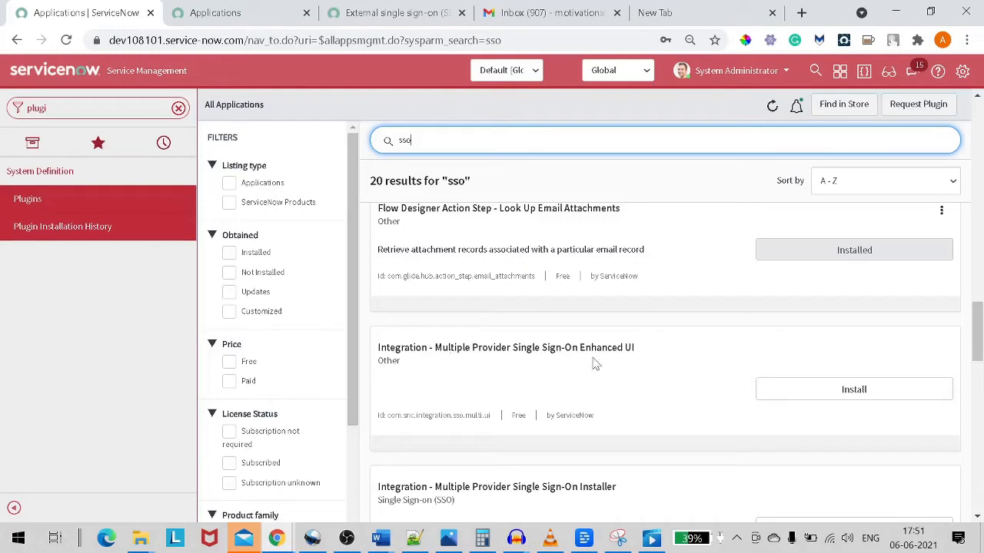
click(819, 403)
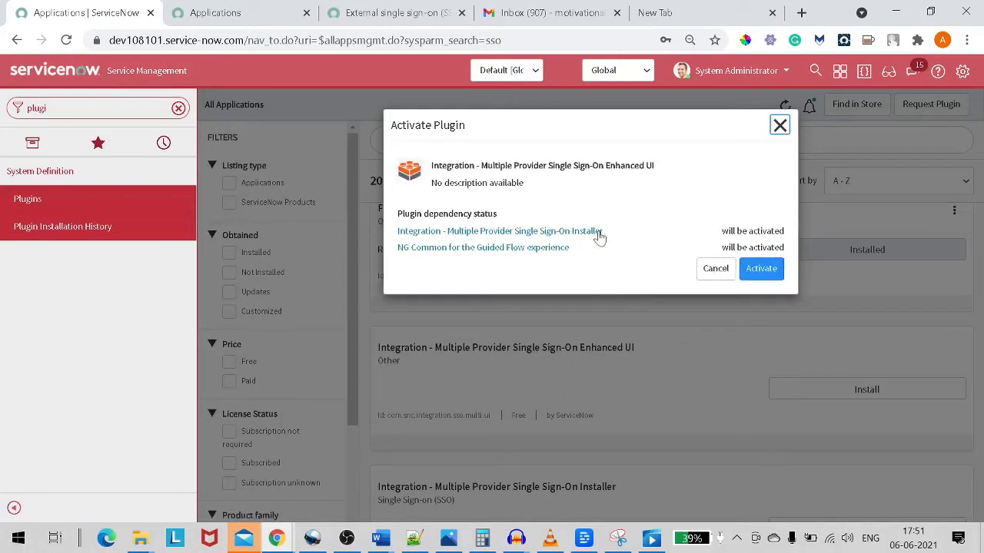
Confirm activation of the Multiple Provider SSO Enhanced UI plugin and its dependent plugins.
click(762, 271)
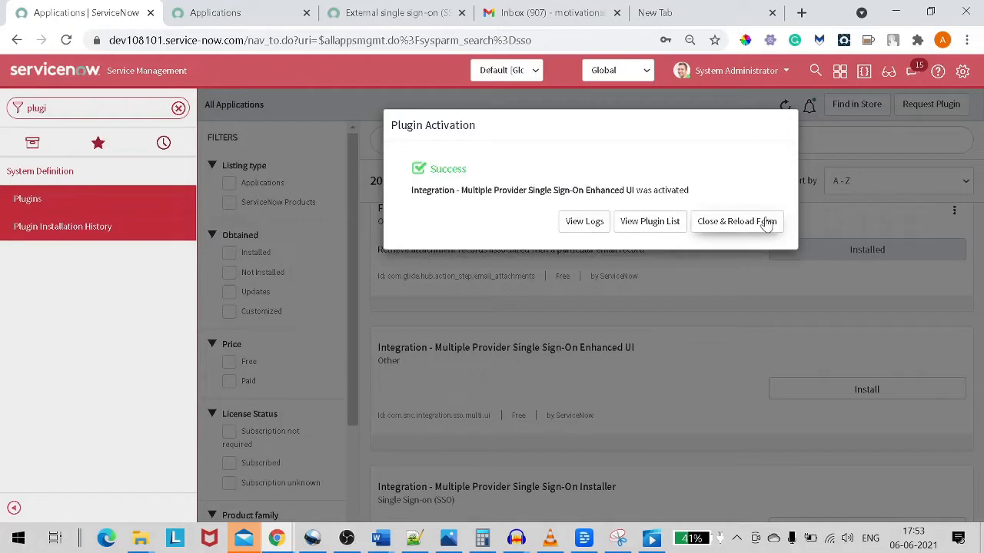
Close the Plugin Activation success dialog with Close & Reload Form.
click(717, 226)
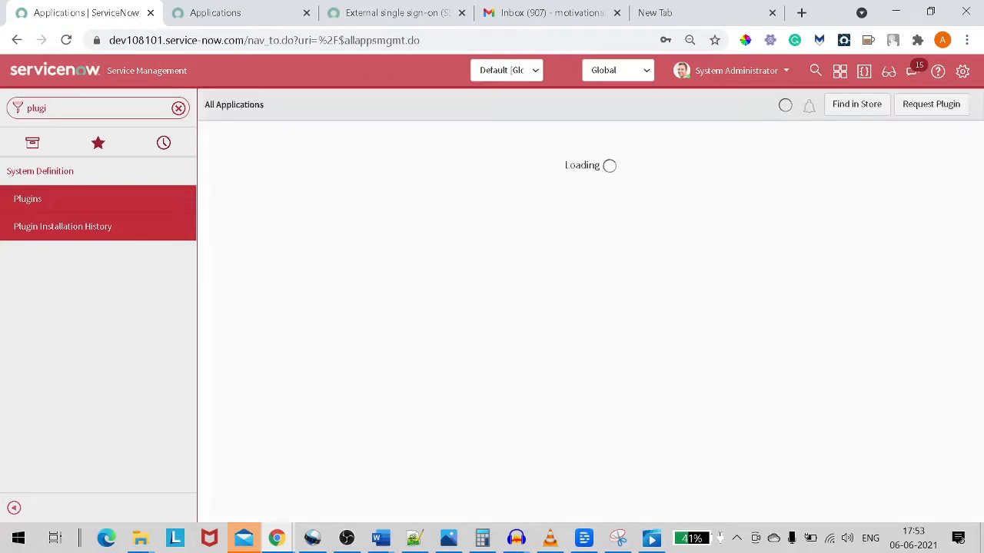
Filter the navigator for 'multi' to reveal the Multi-Provider SSO modules, then switch to the blank tab.
click(179, 108)
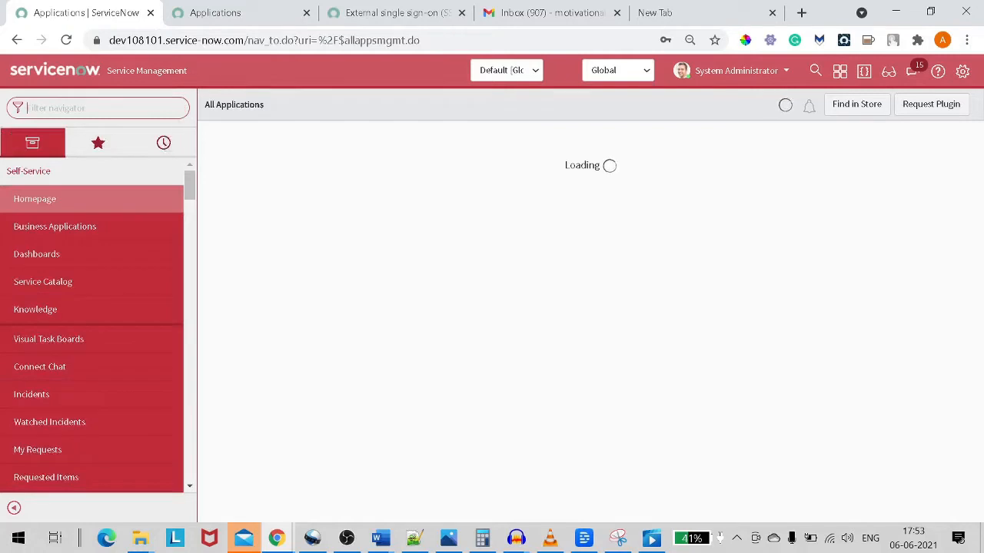
text(mul)
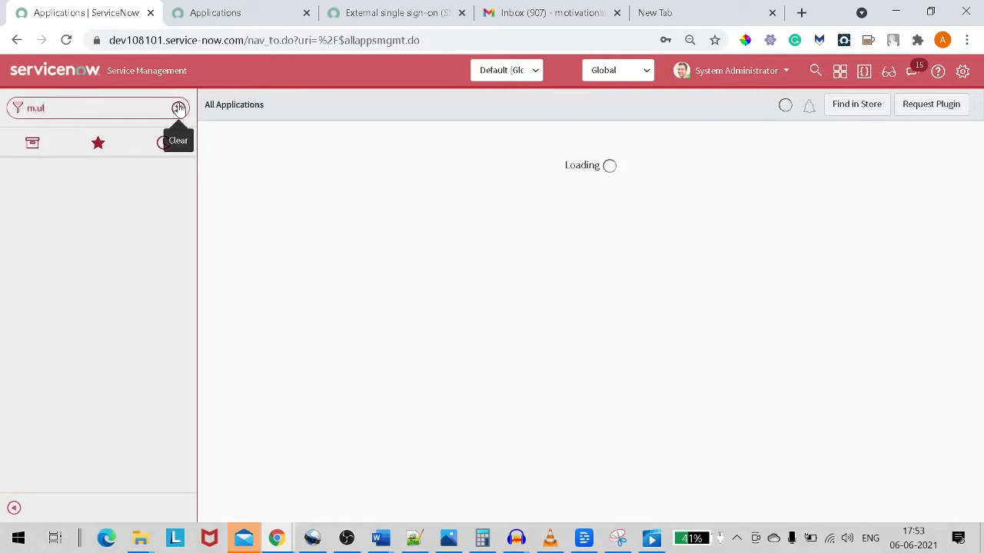
key(BackSpace)
key(BackSpace)
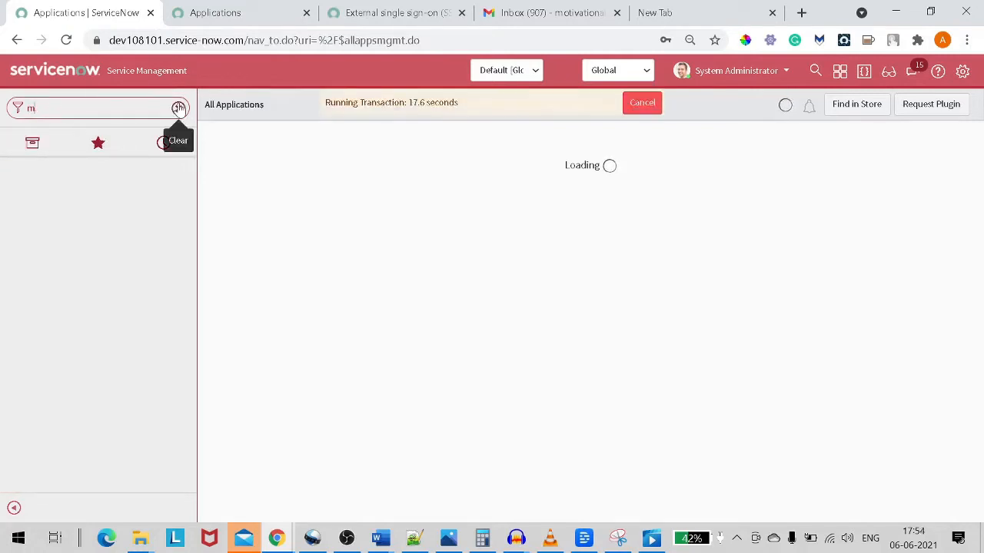
text(ulti)
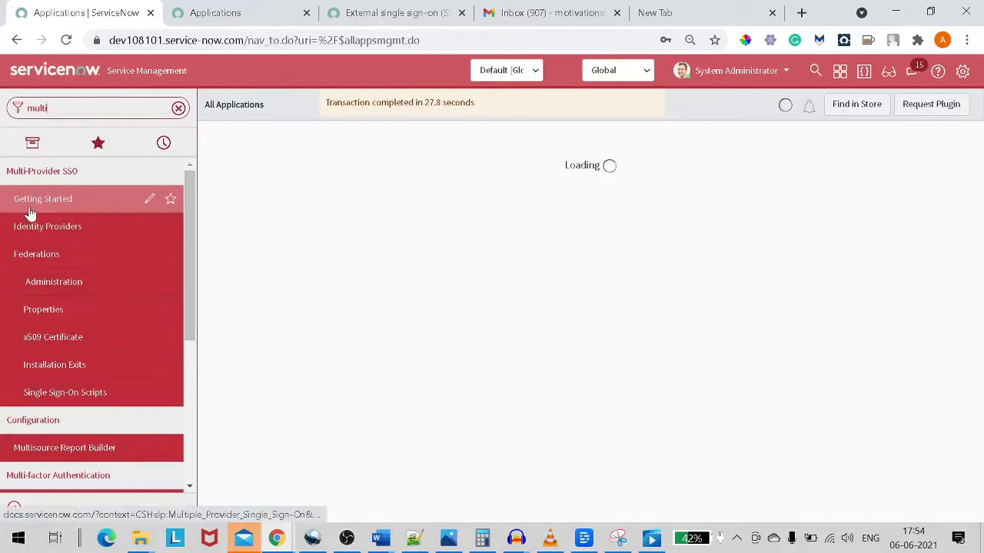
click(42, 175)
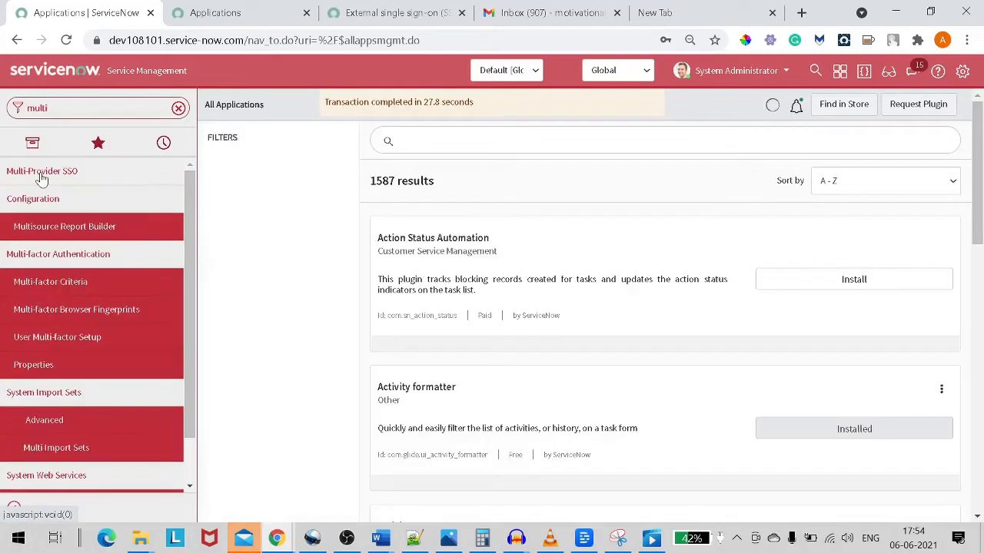
click(41, 174)
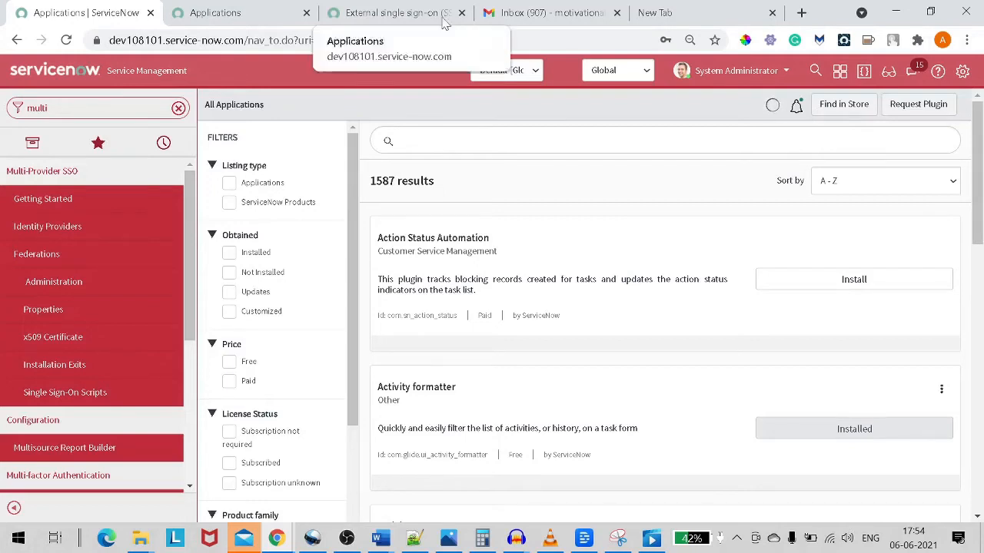
click(732, 18)
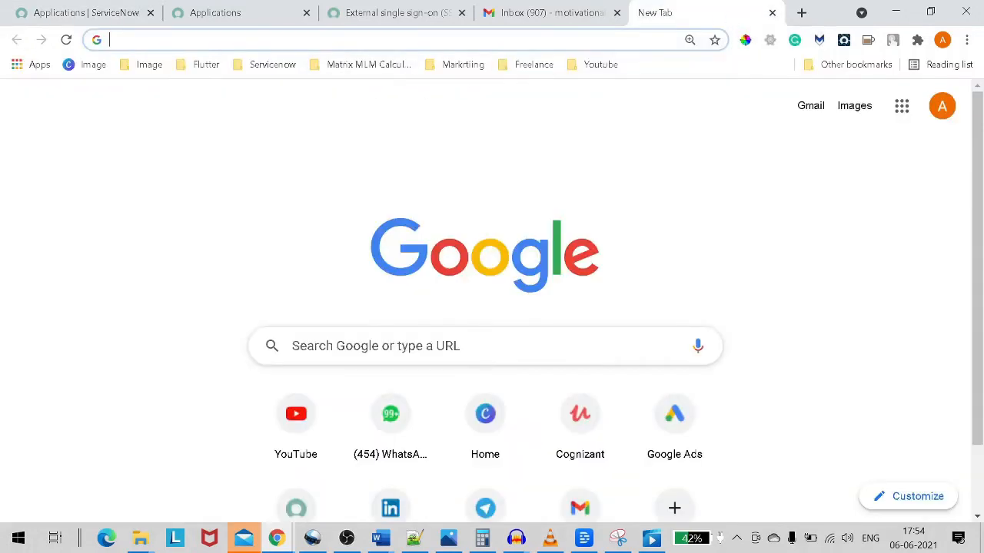
Search Google for 'sso circle' and open the SSOCircle website.
text(sso)
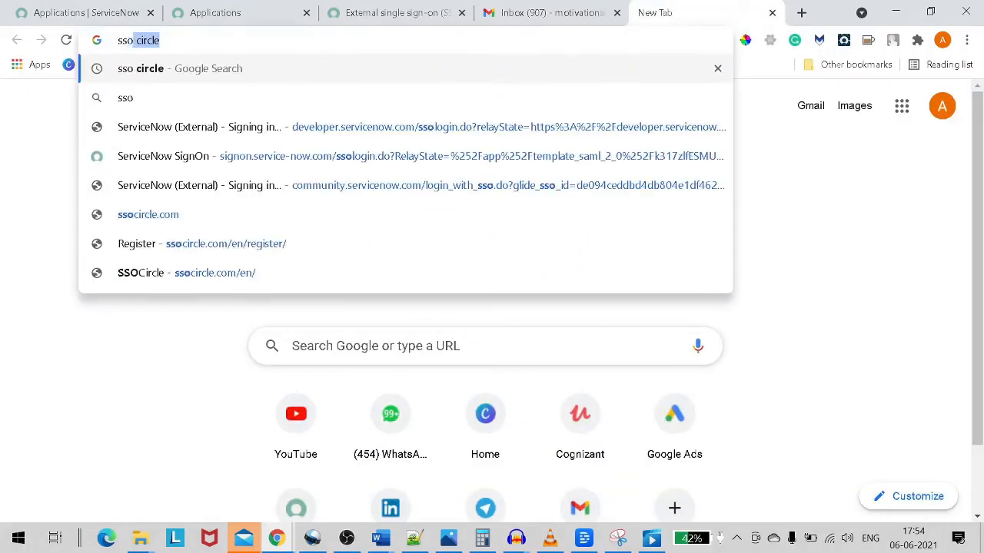
key(Return)
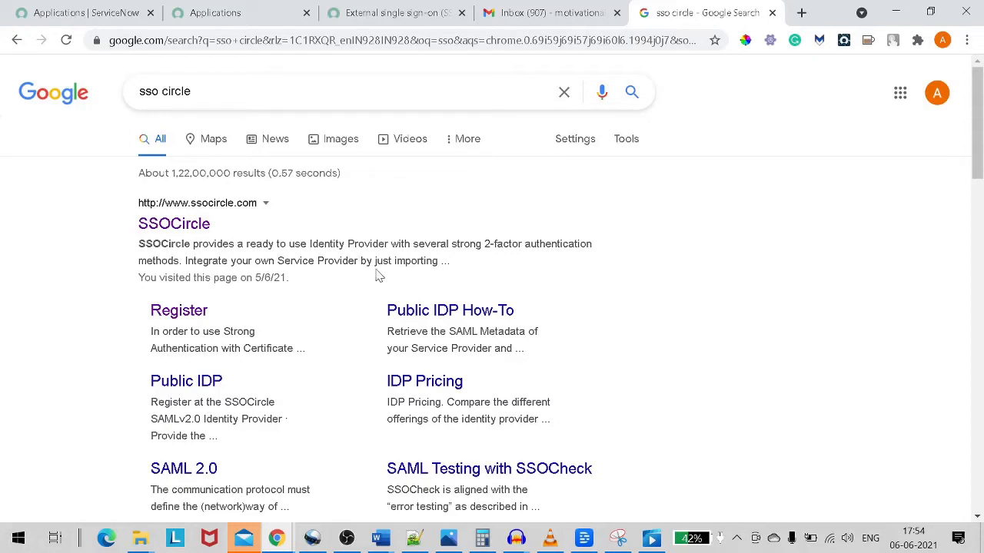
click(188, 222)
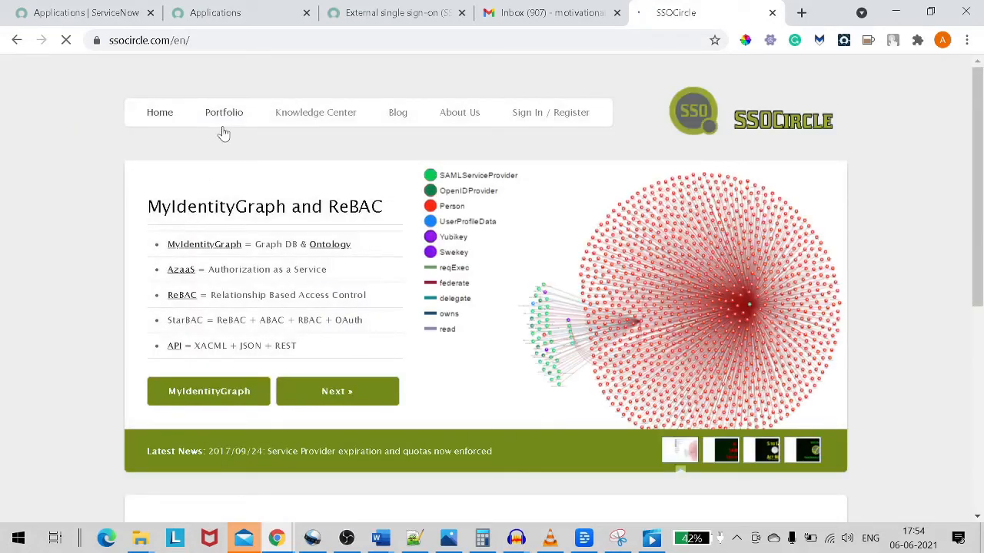
Go to the SSOCircle login page and open the New User self-registration form.
mouse_move(222, 132)
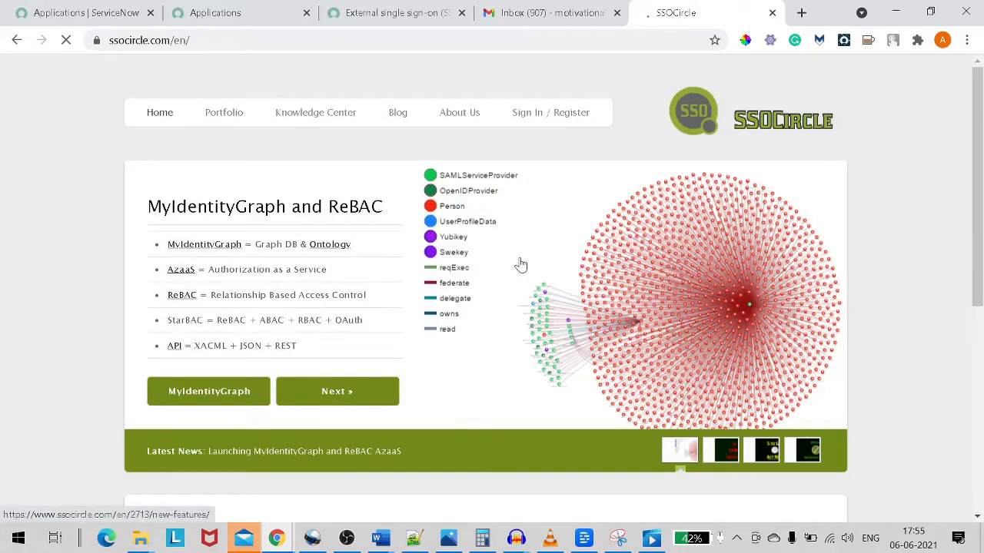
click(544, 119)
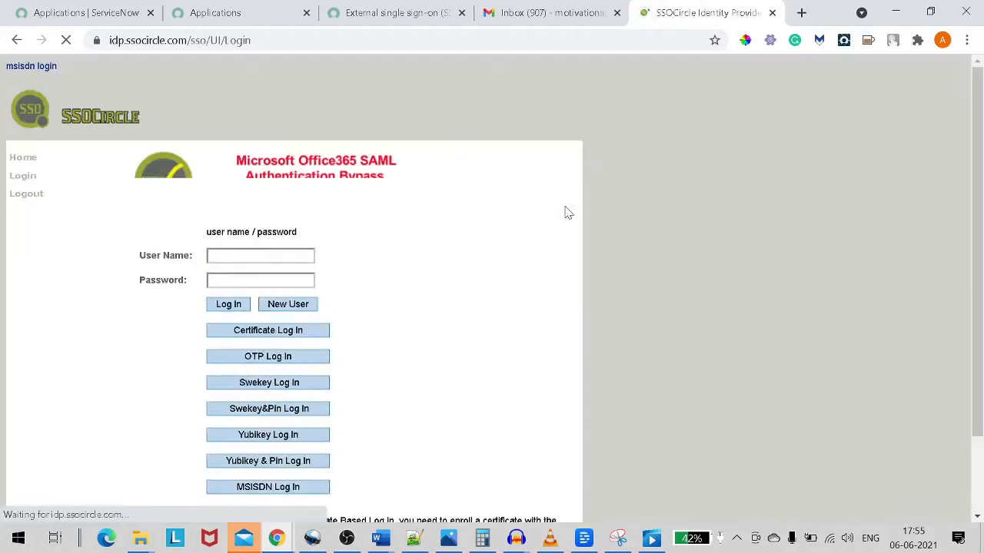
scroll(329, 226, down, 1)
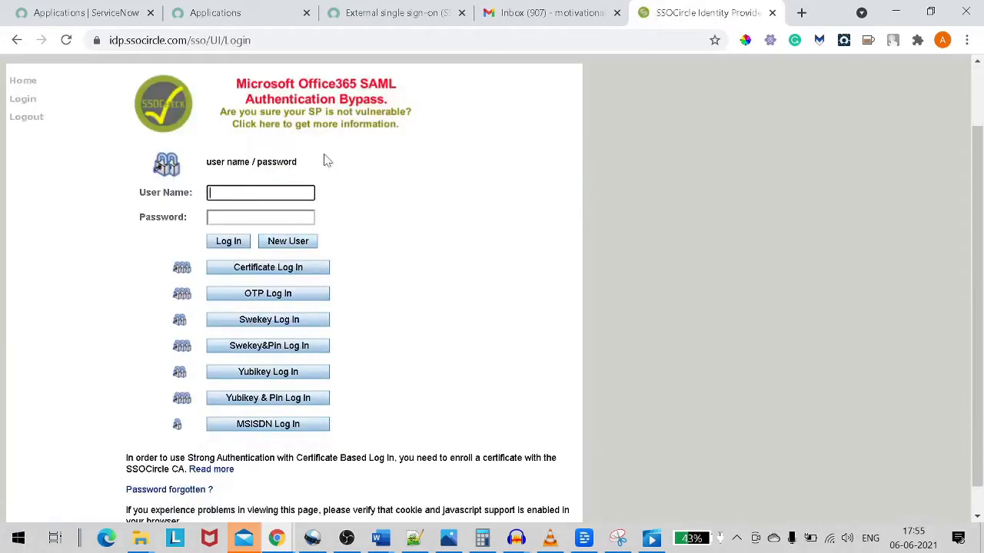
click(304, 242)
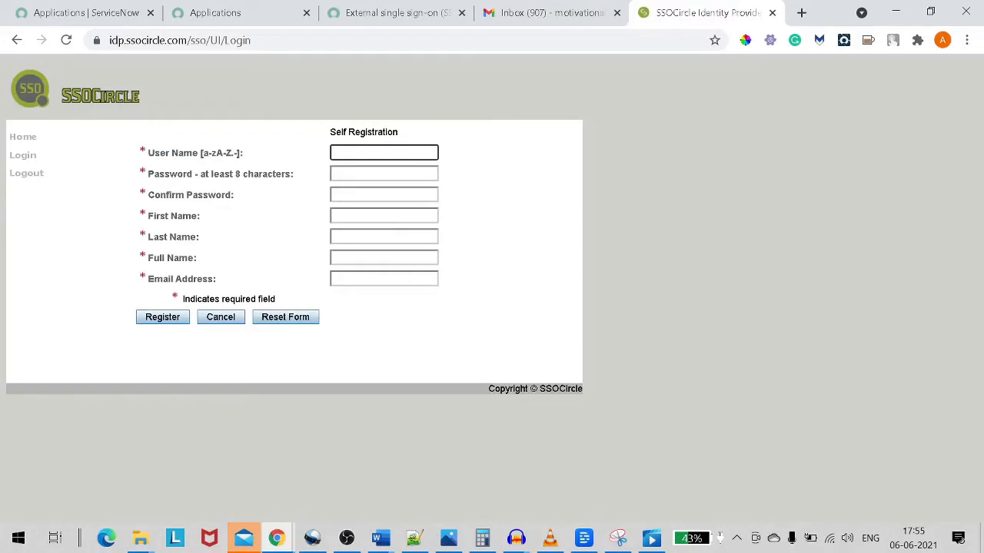
Enter the user name 'demosso' and type the account password.
text(demosso)
key(Tab)
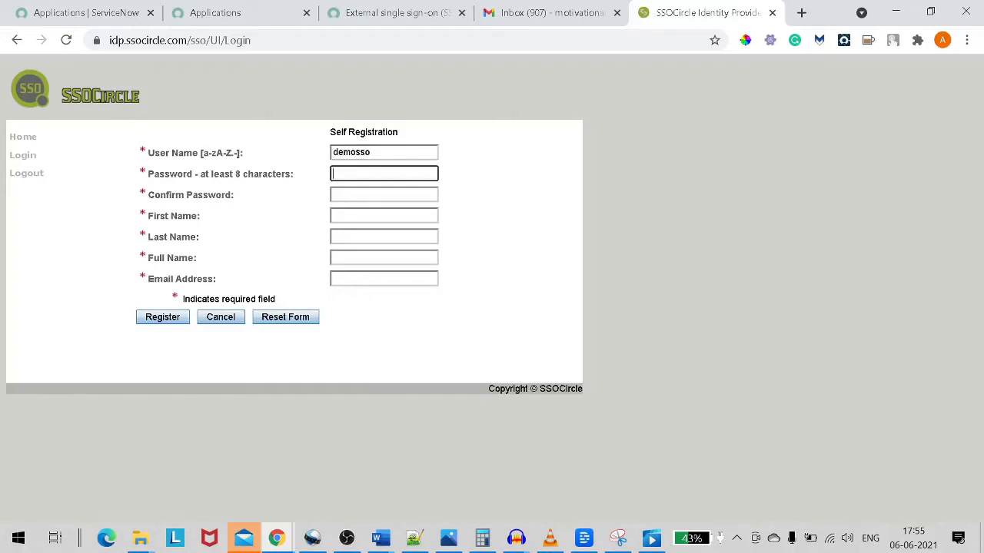
text(•••••)
key(BackSpace)
key(BackSpace)
key(BackSpace)
key(BackSpace)
key(BackSpace)
text(••••••••)
key(Tab)
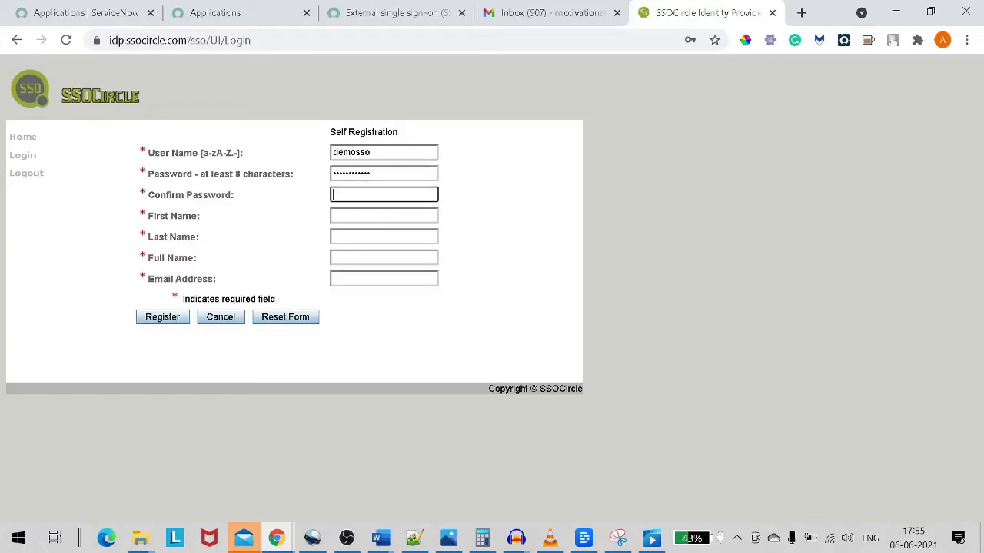
text(••)
Fill in the first and last name so the full name populates.
click(360, 216)
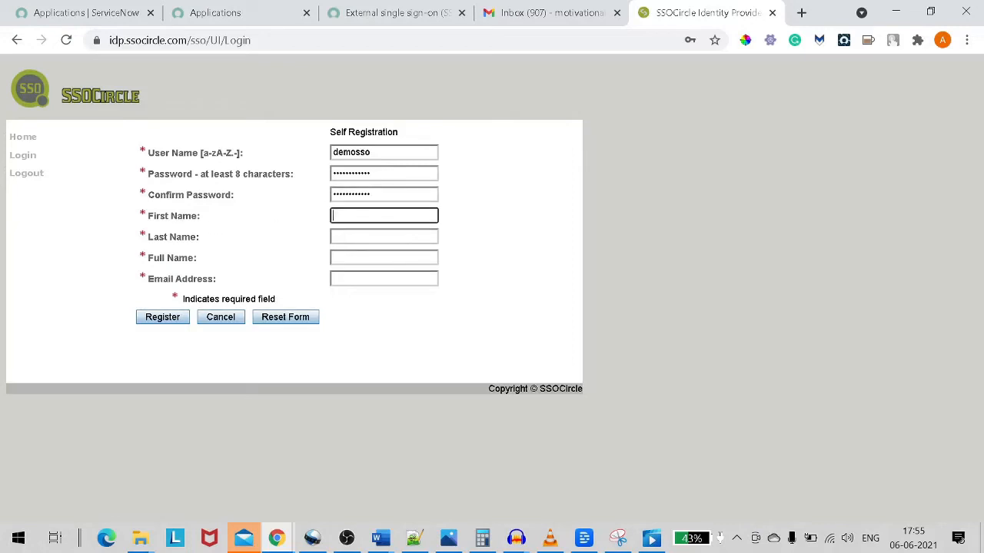
key(Tab)
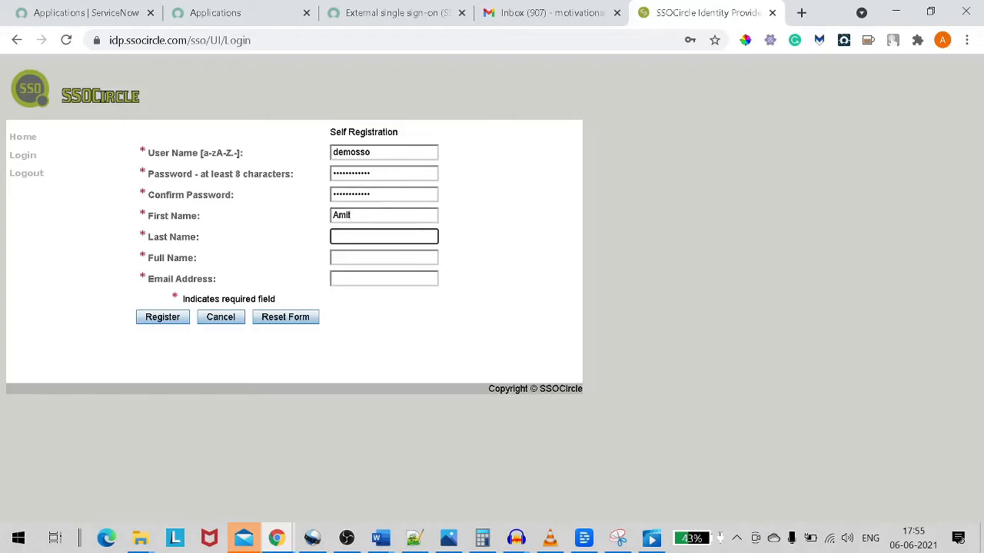
key(Tab)
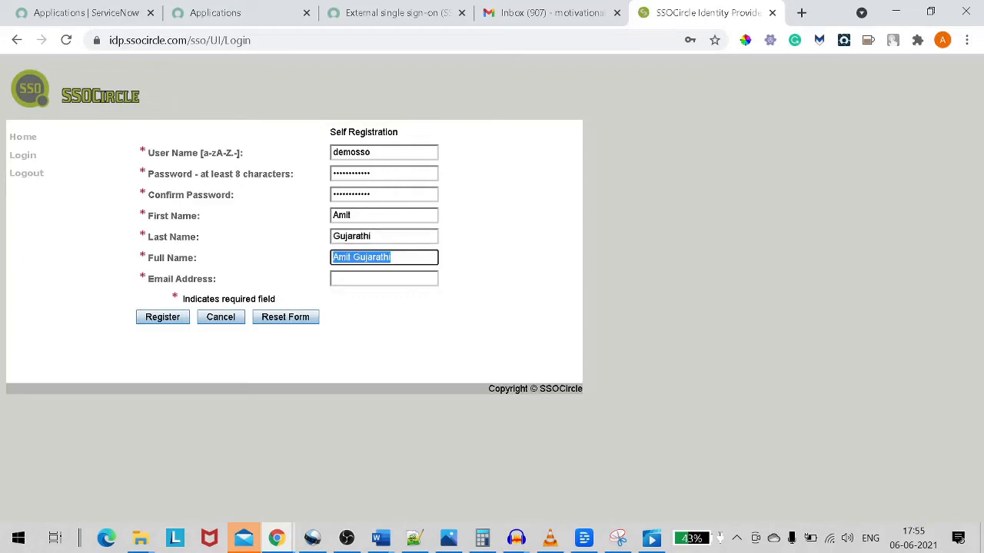
Enter the contact's e-mail address in the Email Address field.
click(363, 279)
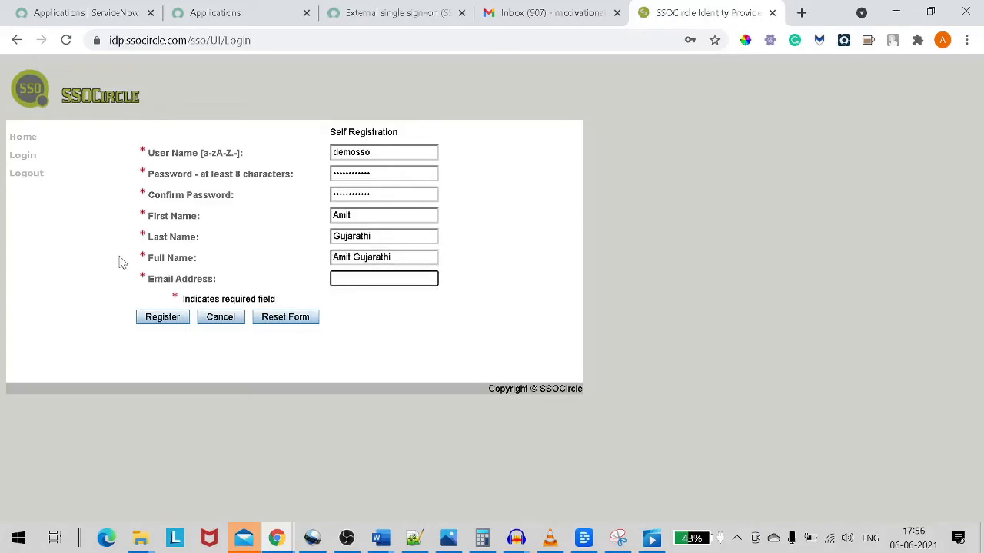
click(213, 286)
drag(213, 284, 154, 280)
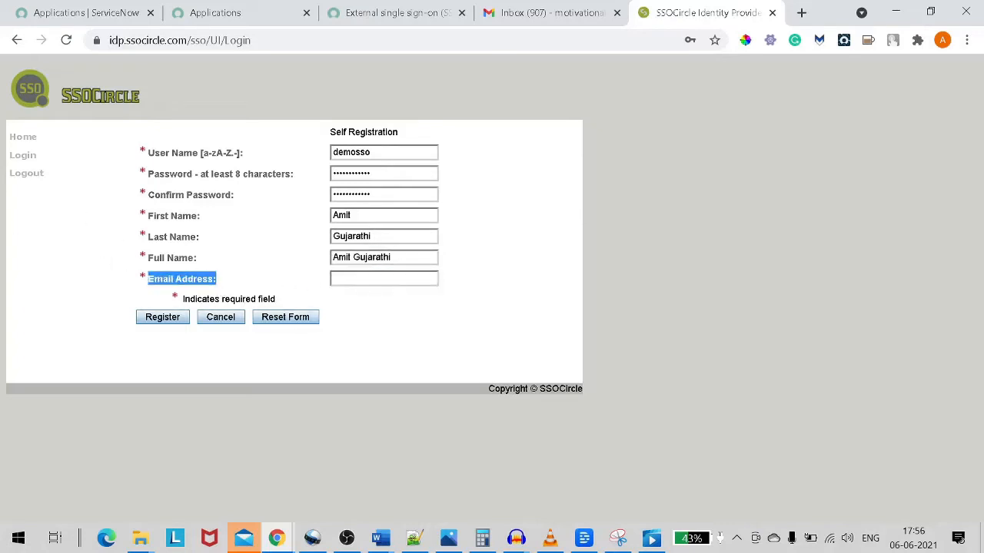
click(363, 279)
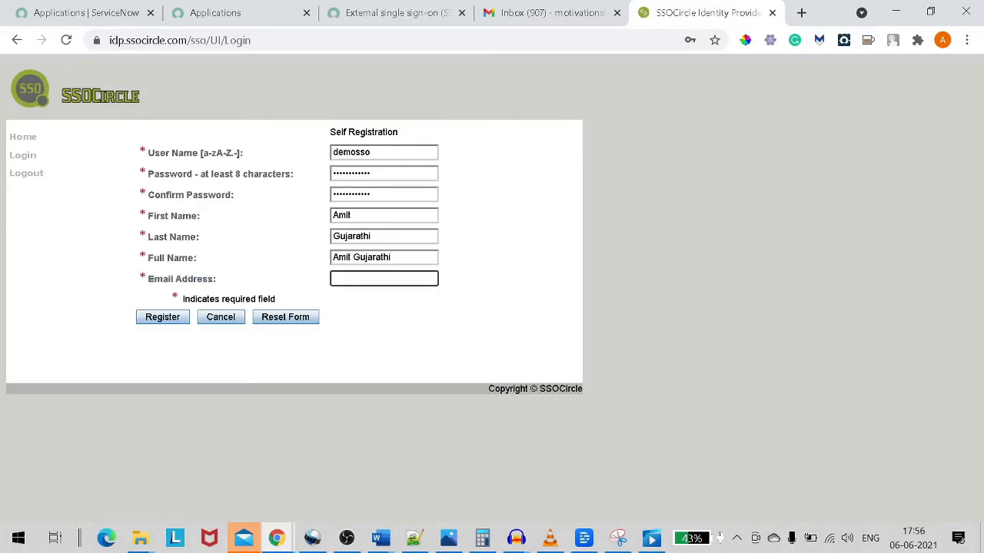
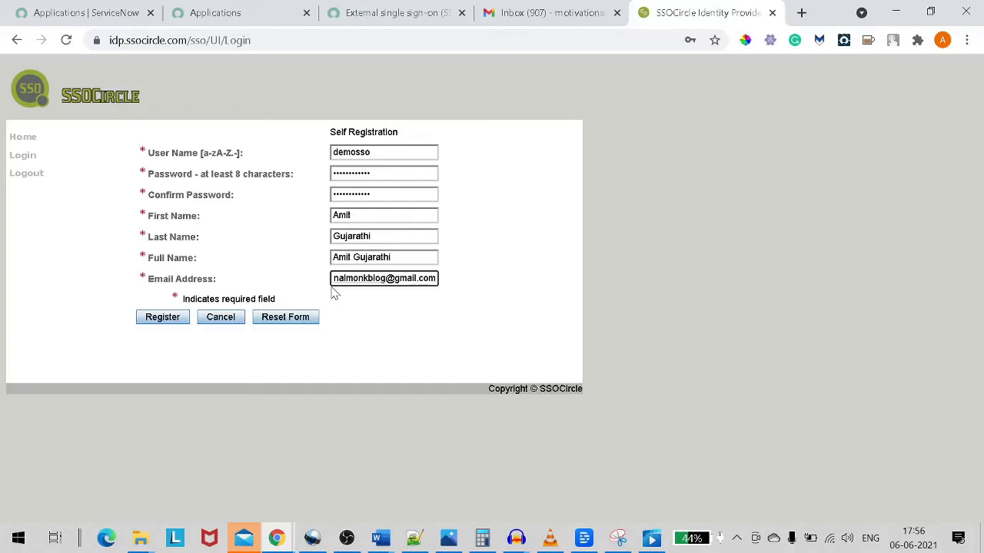
Submit the registration, dismiss the save-password prompt, and pick an alternative suggested username.
click(178, 323)
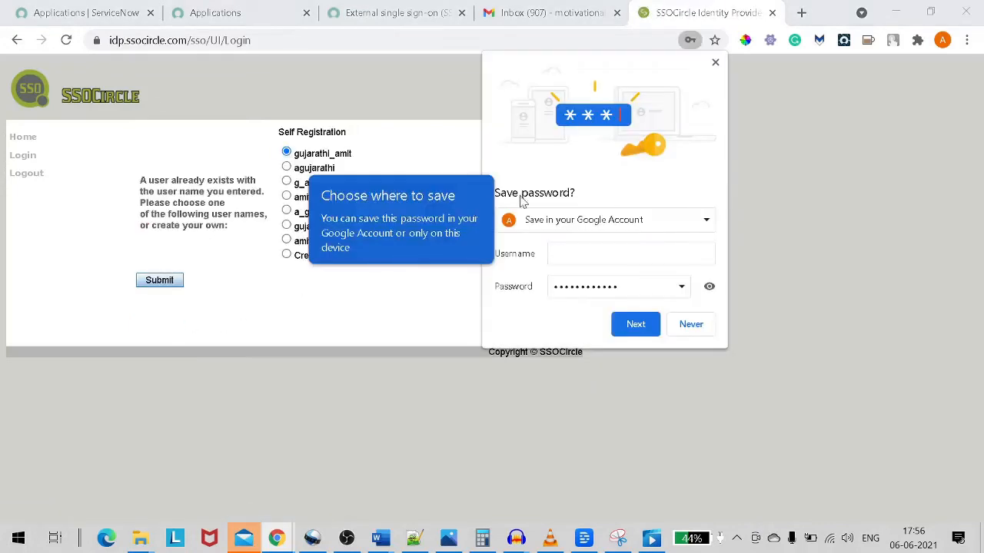
click(715, 62)
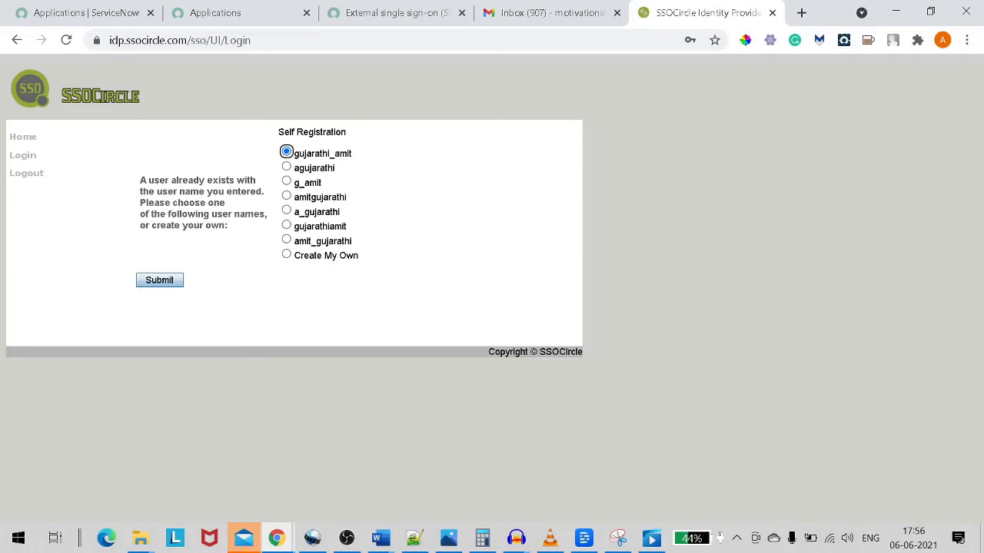
click(287, 241)
Add a password line and a 'User :' label to the change.log notes.
click(414, 537)
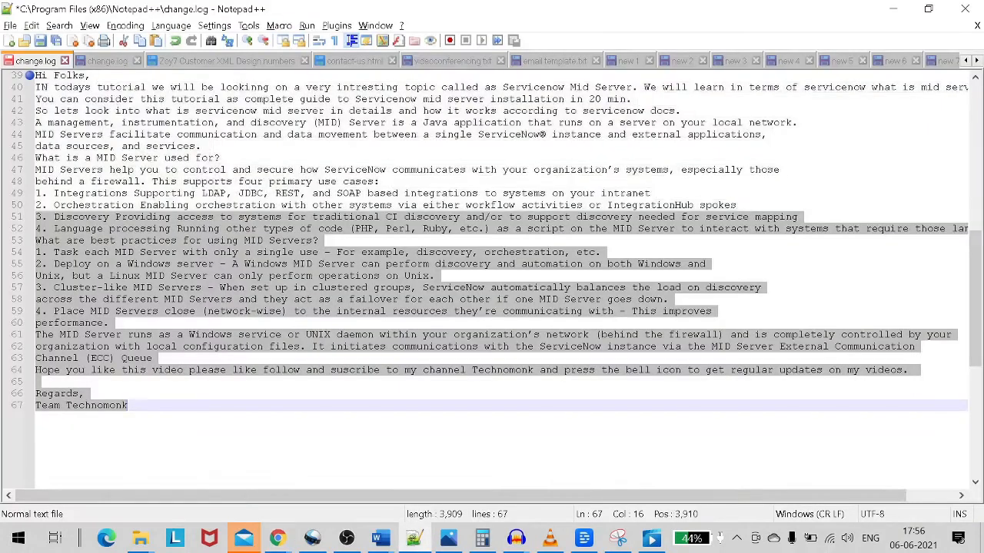
key(End)
key(Return)
key(Return)
key(Return)
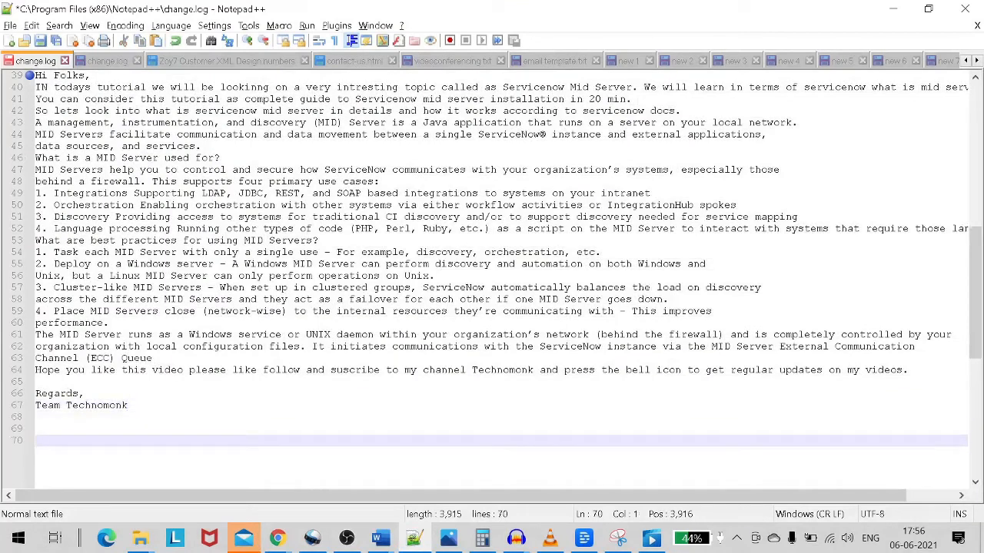
text(Password : )
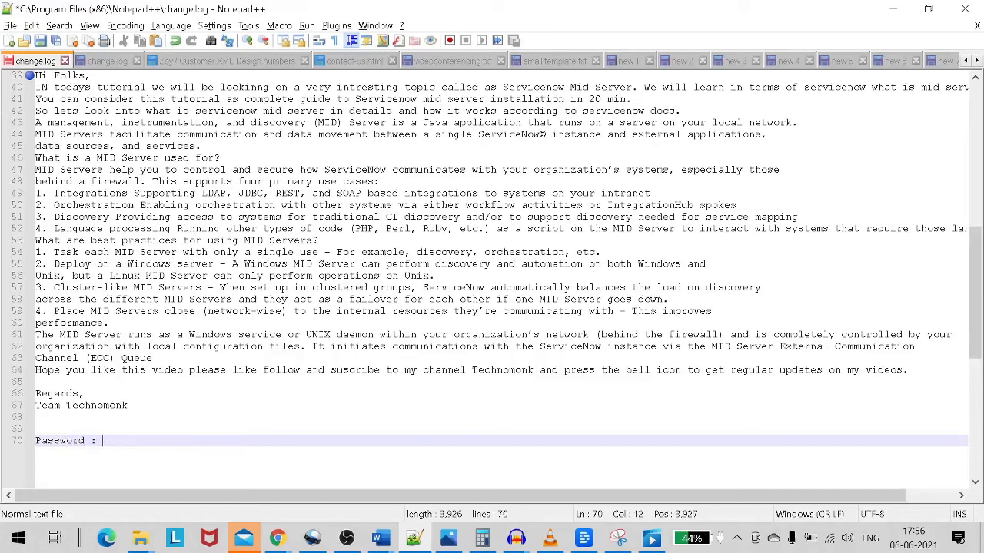
text(Passwo)
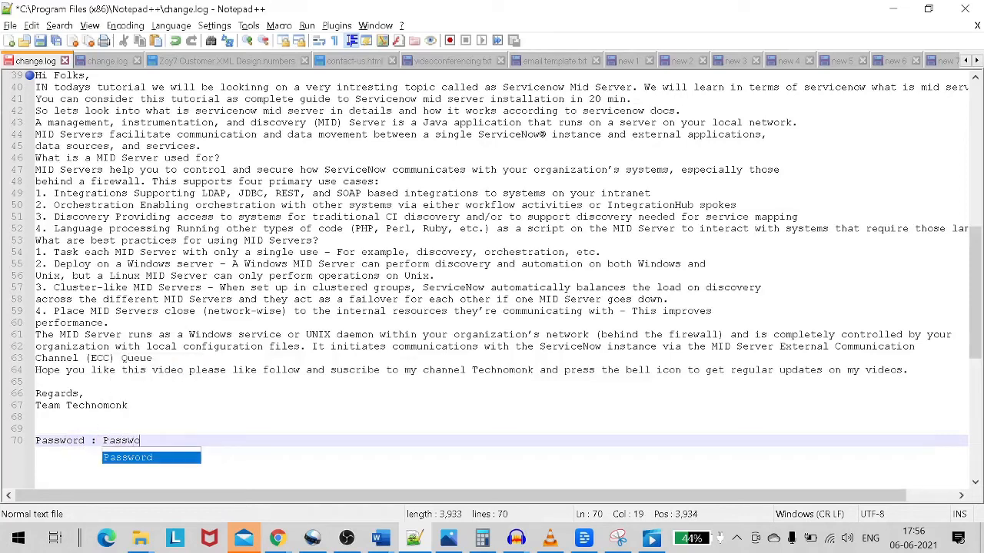
text(rd@123)
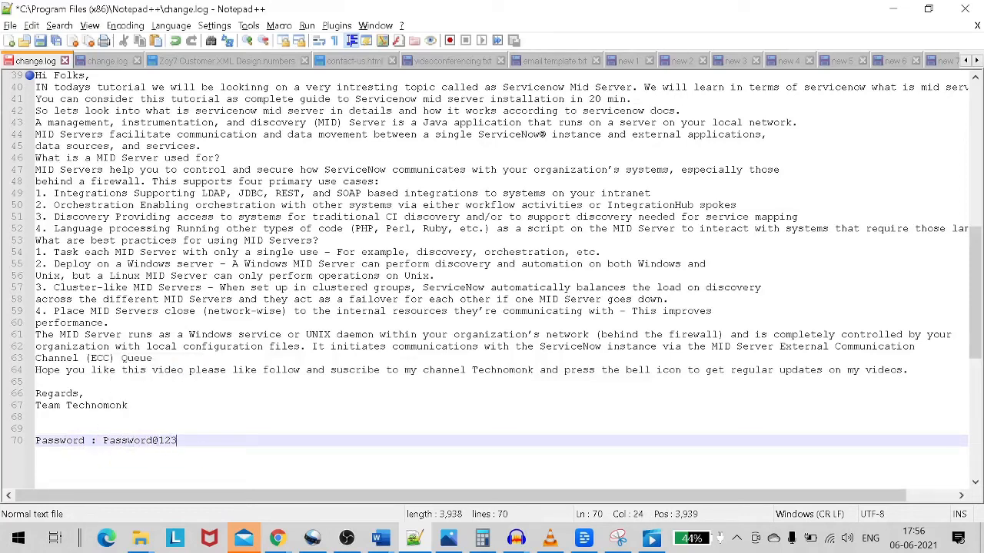
key(Return)
text(U)
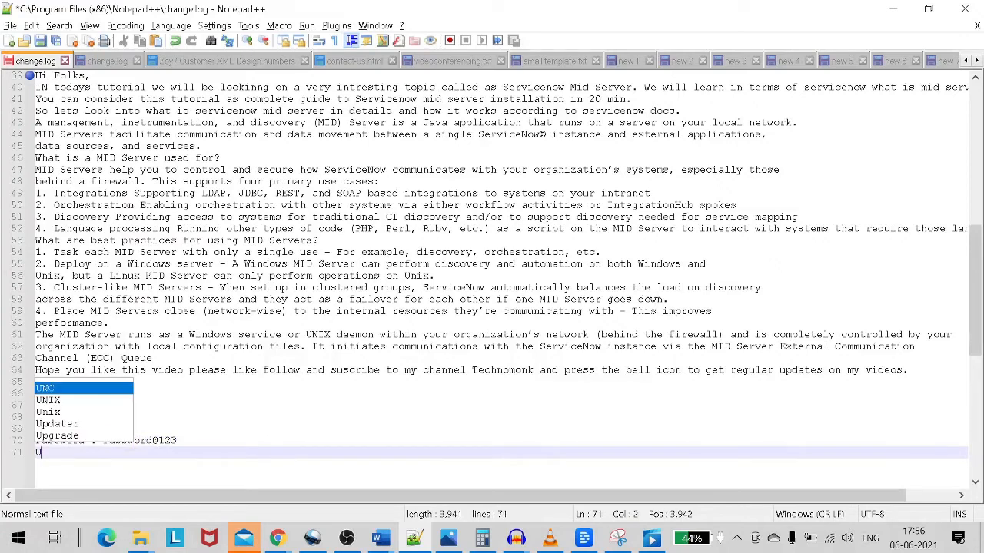
text(ser :)
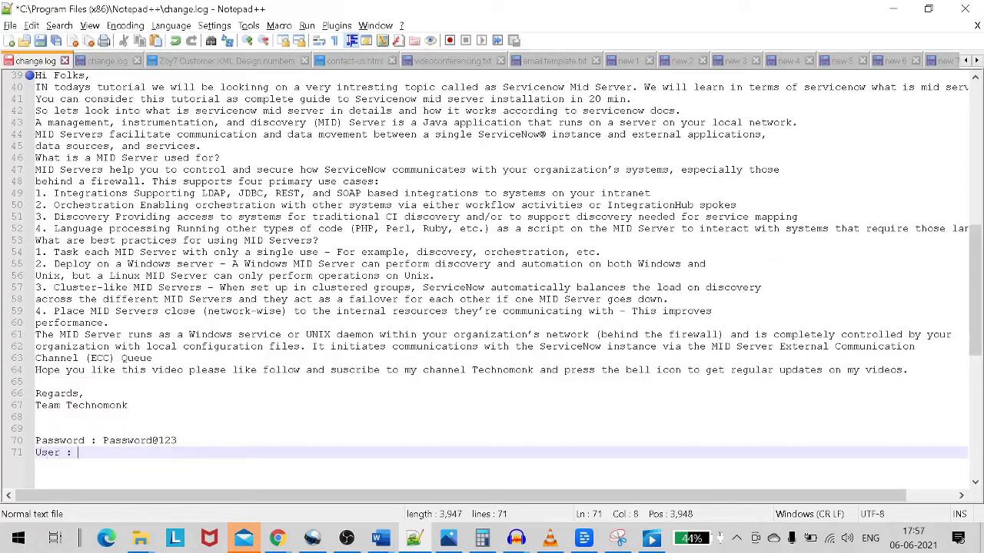
Copy the chosen SSOCircle username and paste it after 'User :' in the notes.
key(alt+Tab)
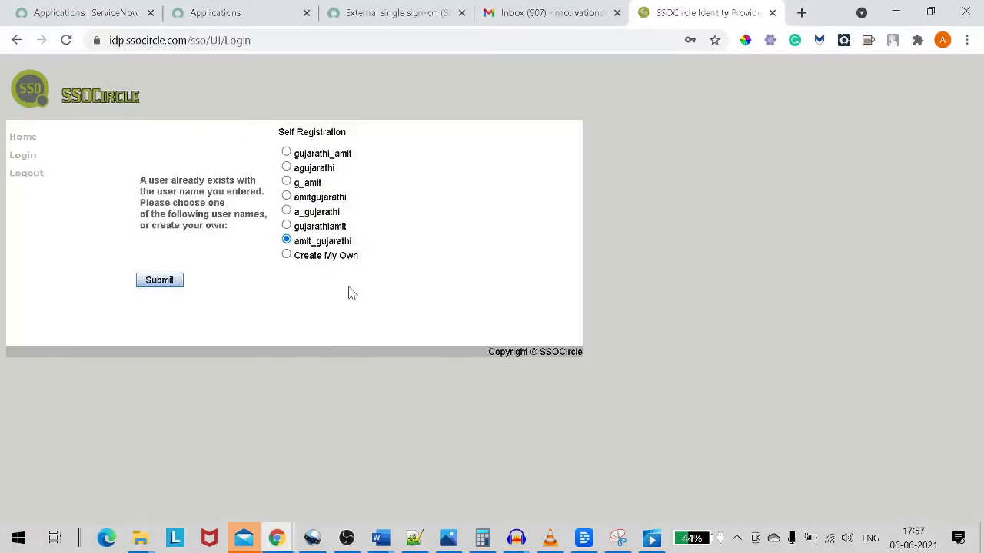
drag(354, 242, 292, 241)
key(ctrl+c)
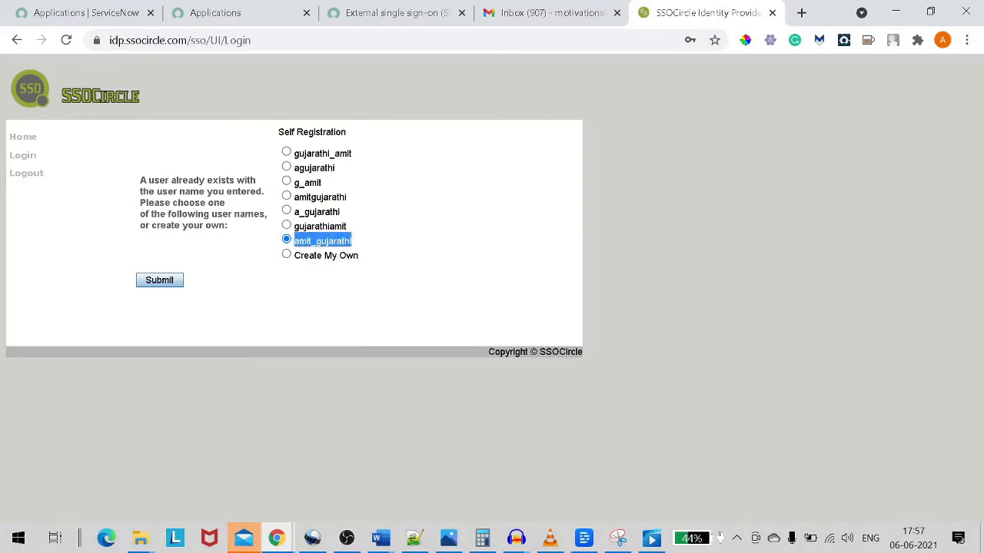
key(alt+Tab)
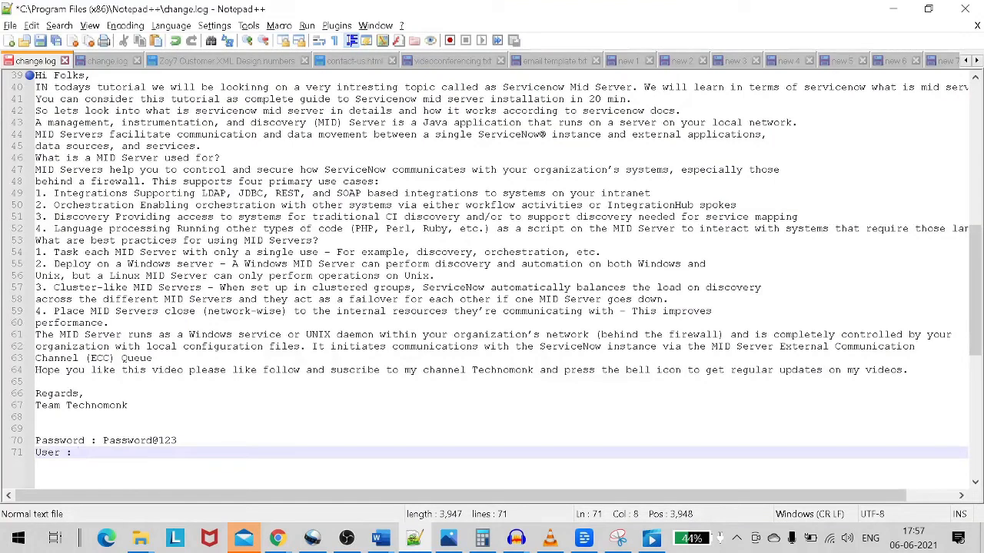
key(ctrl+v)
key(alt+Tab)
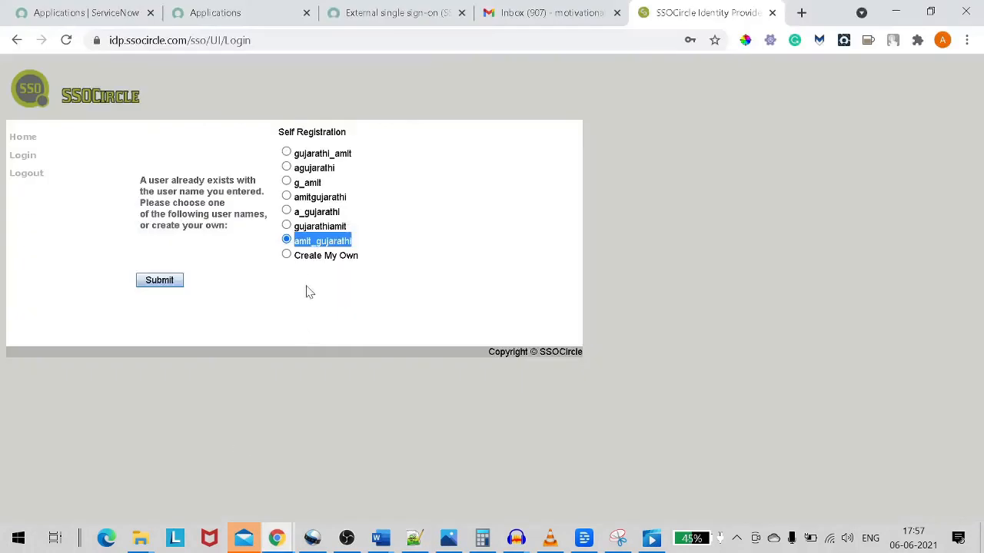
Submit the chosen username, agree to the Terms of Use, and review the welcome message.
click(168, 282)
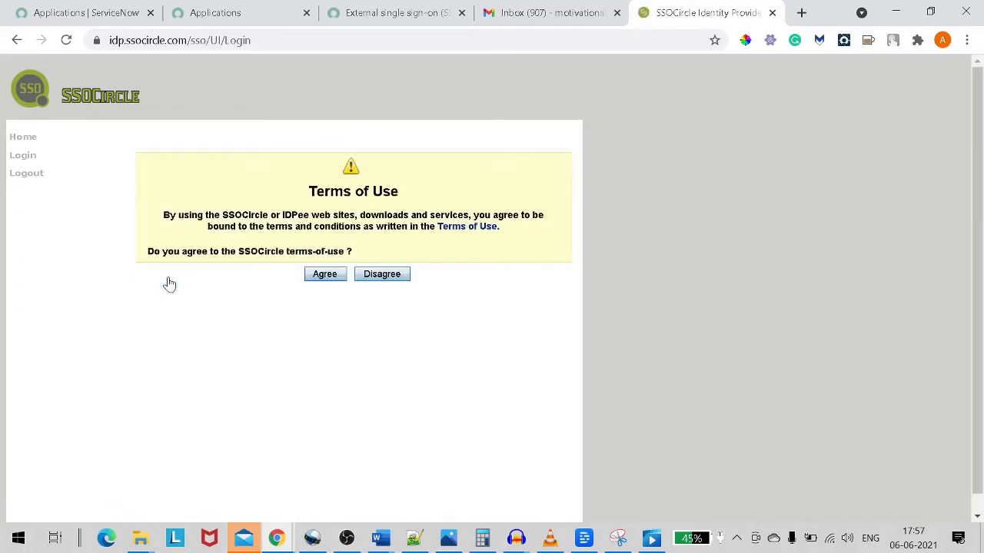
click(319, 281)
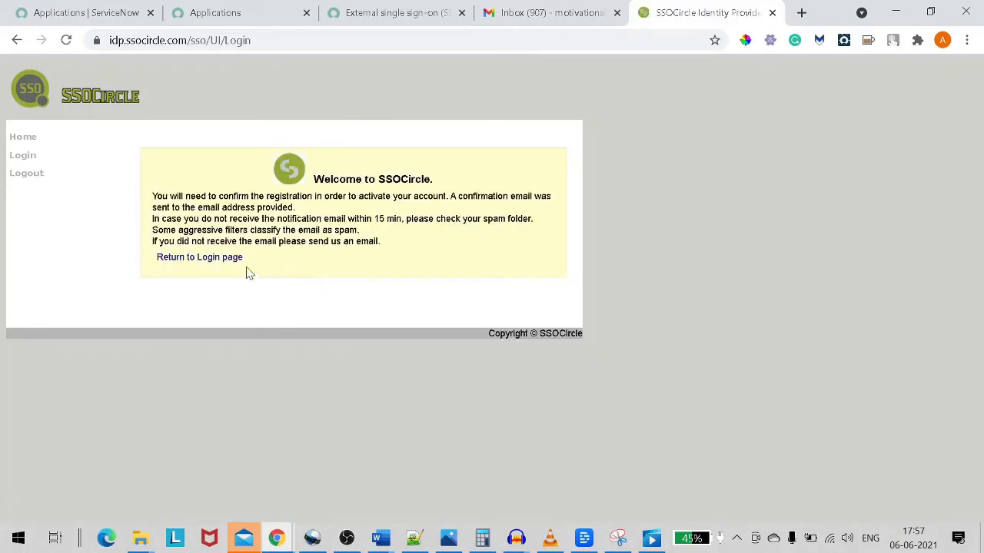
drag(161, 196, 338, 197)
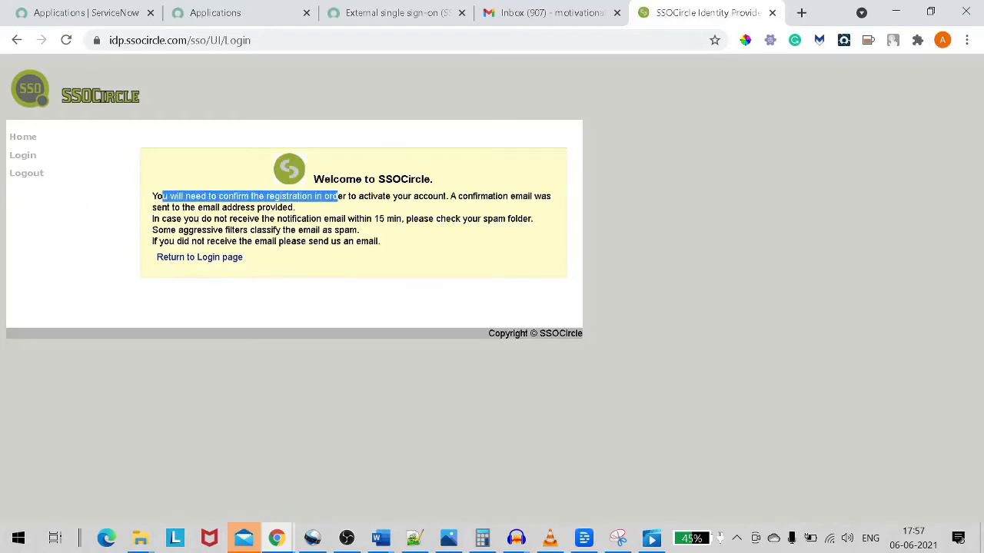
drag(161, 219, 260, 219)
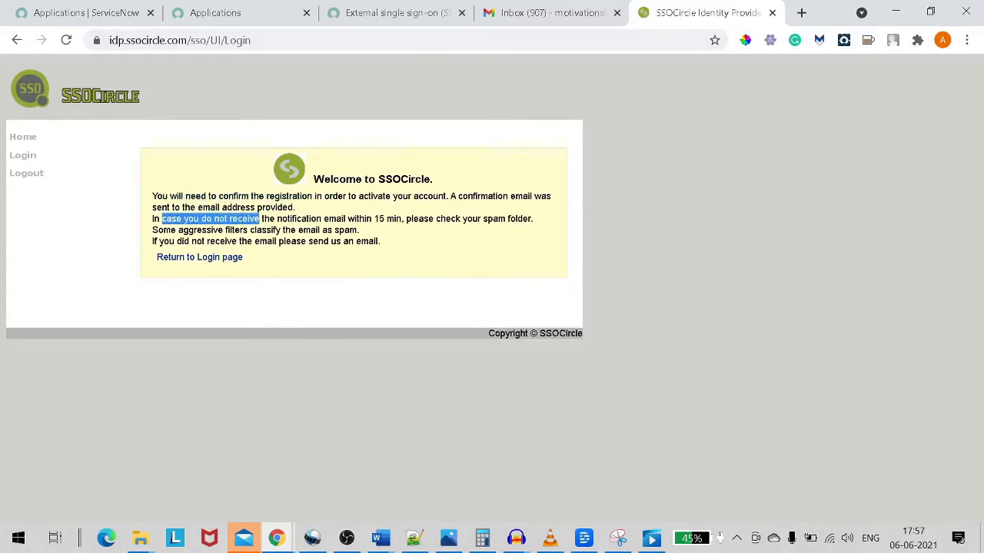
Refresh the Gmail inbox repeatedly, waiting for the SSOCircle confirmation email.
click(551, 13)
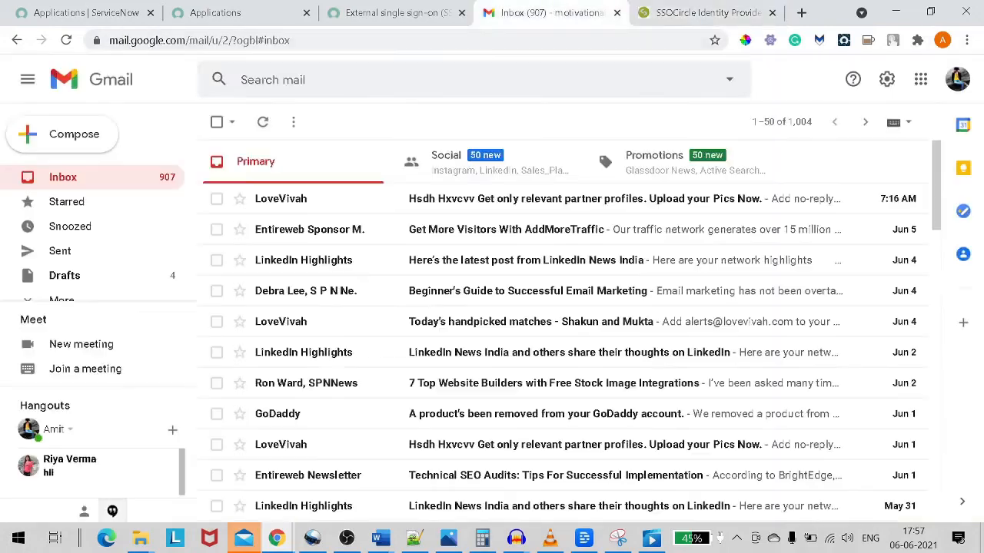
click(263, 123)
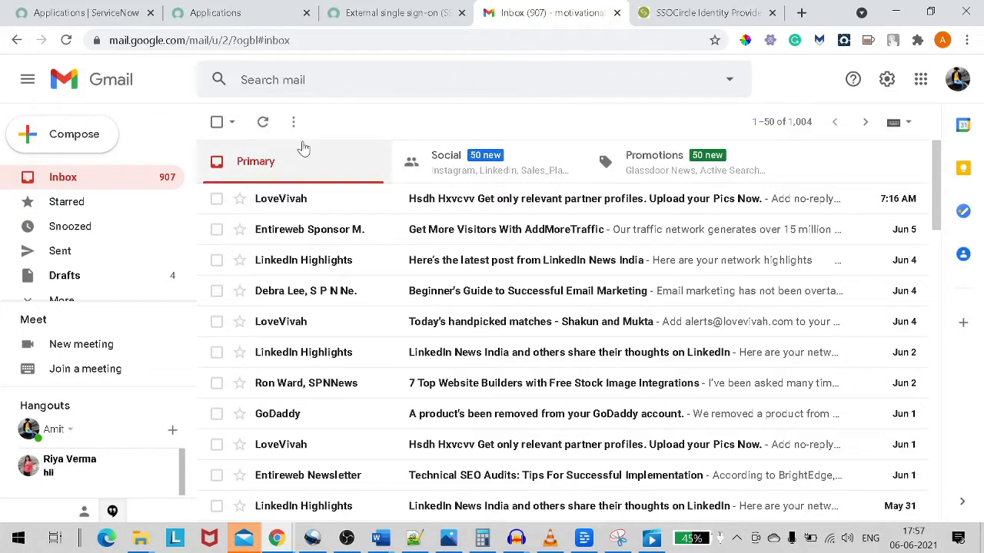
click(266, 128)
click(265, 126)
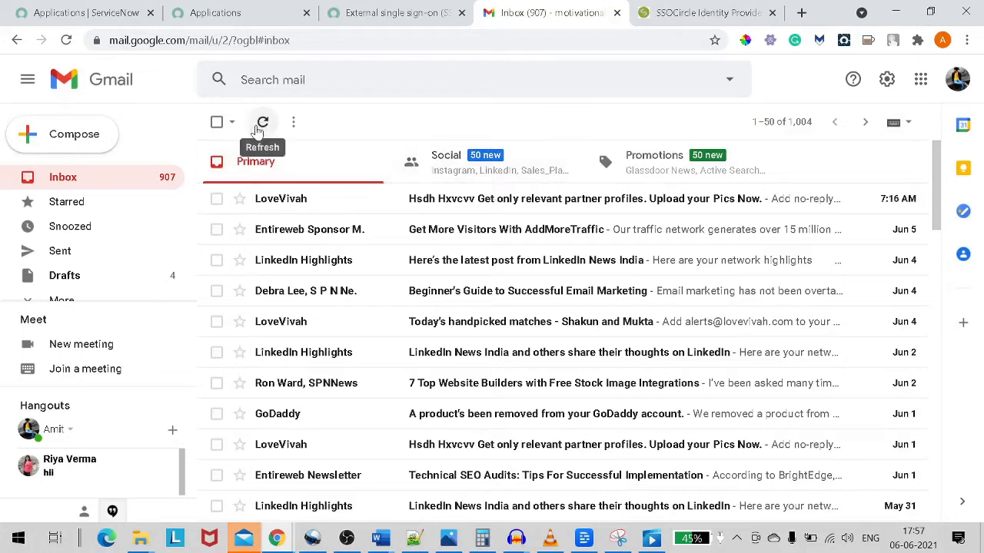
click(259, 127)
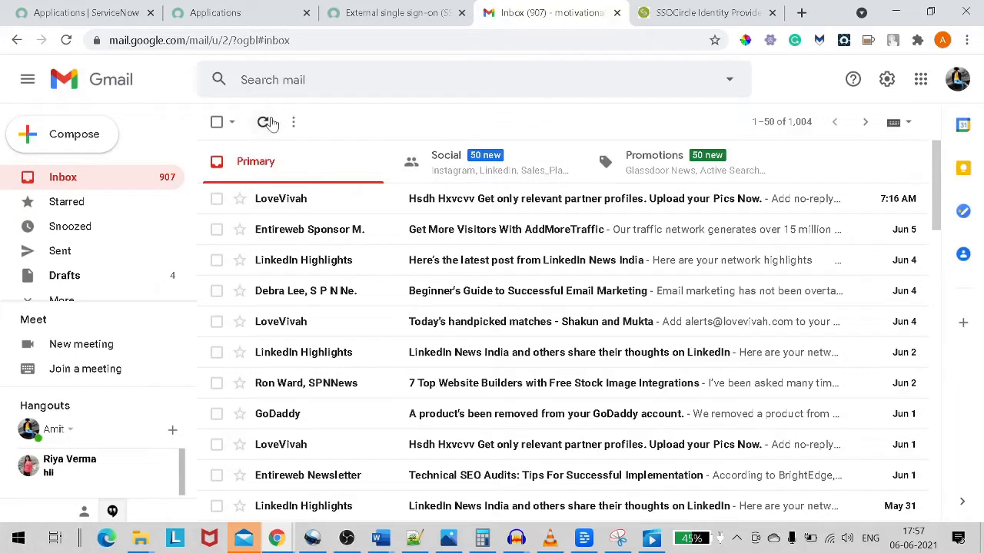
click(265, 123)
click(265, 123)
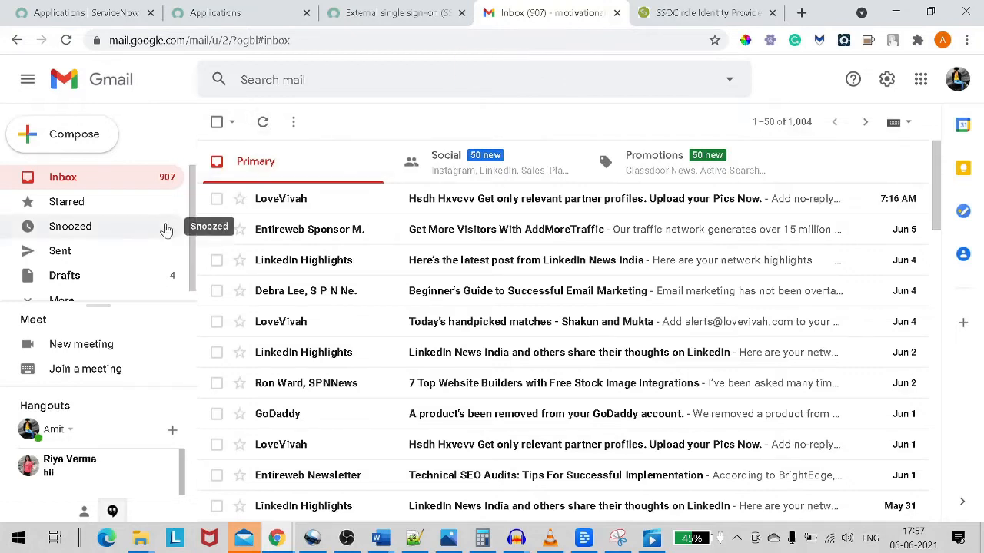
scroll(165, 229, down, 1)
click(261, 122)
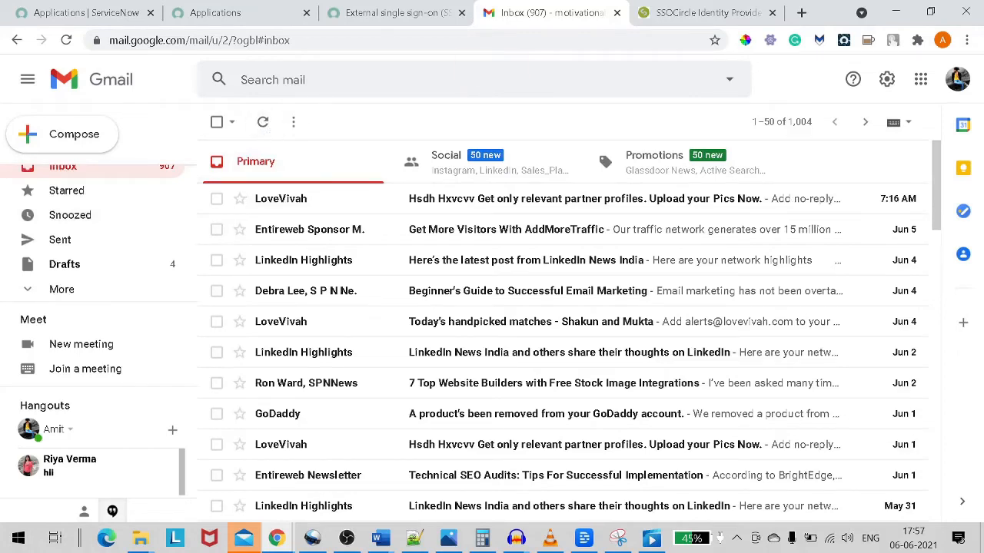
click(372, 20)
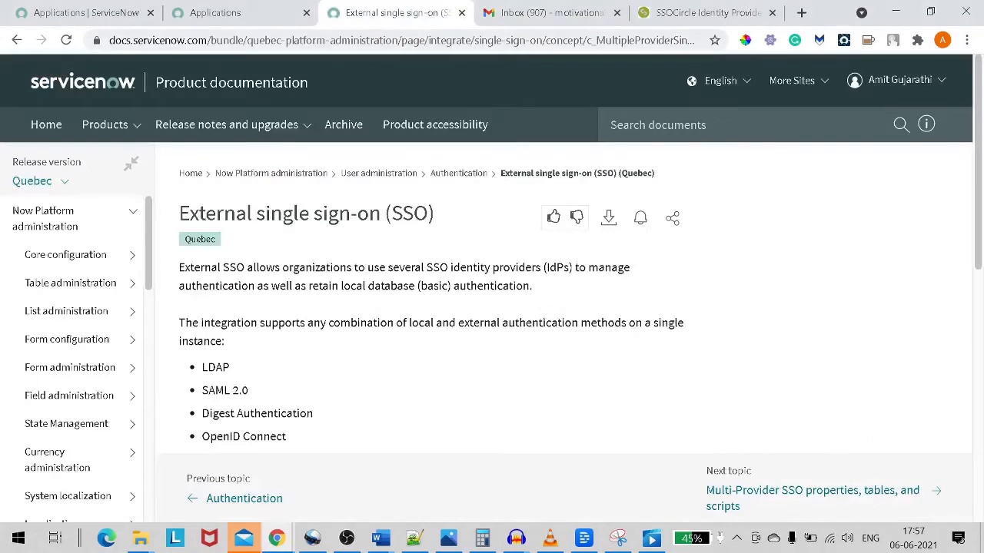
click(294, 15)
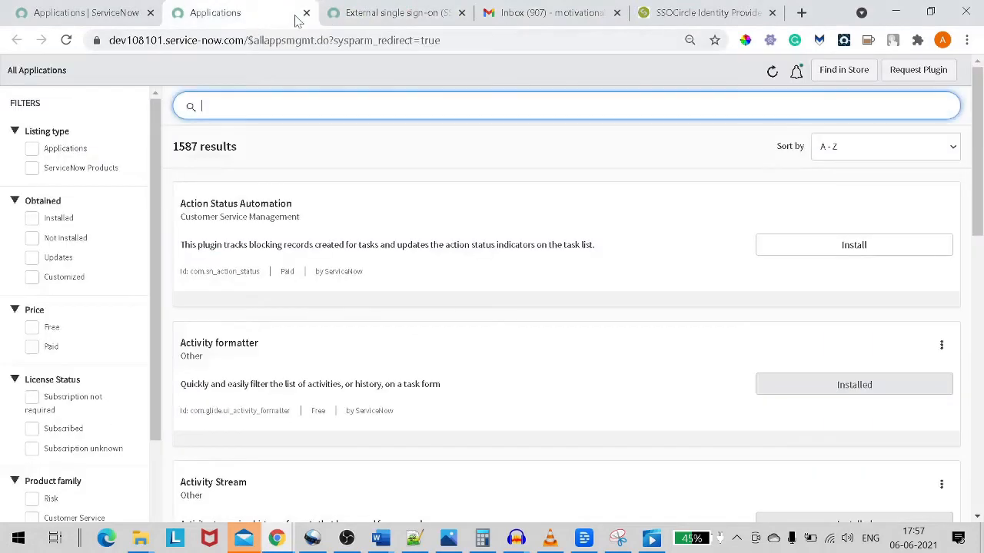
click(507, 12)
click(264, 124)
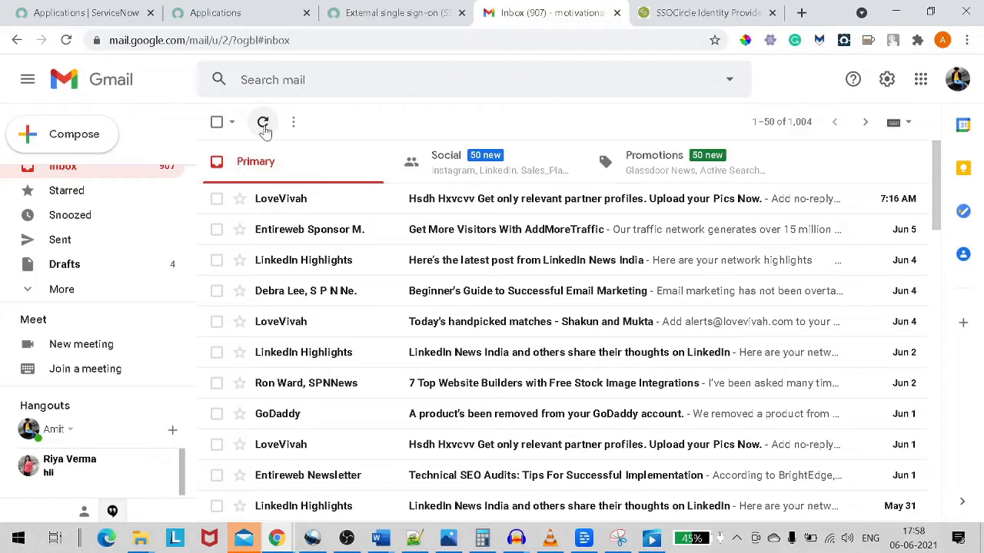
click(263, 128)
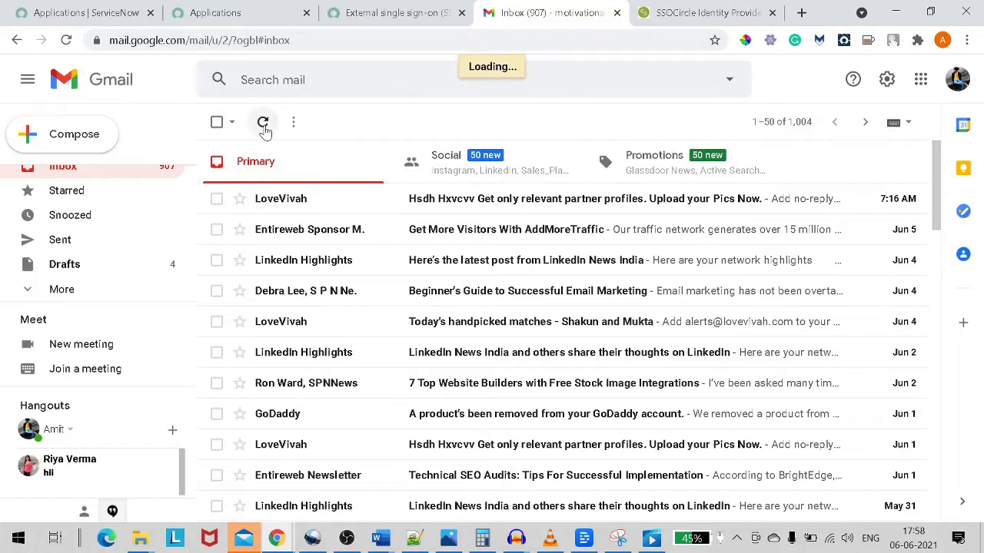
click(263, 125)
click(263, 125)
click(263, 126)
click(263, 125)
click(263, 125)
click(263, 126)
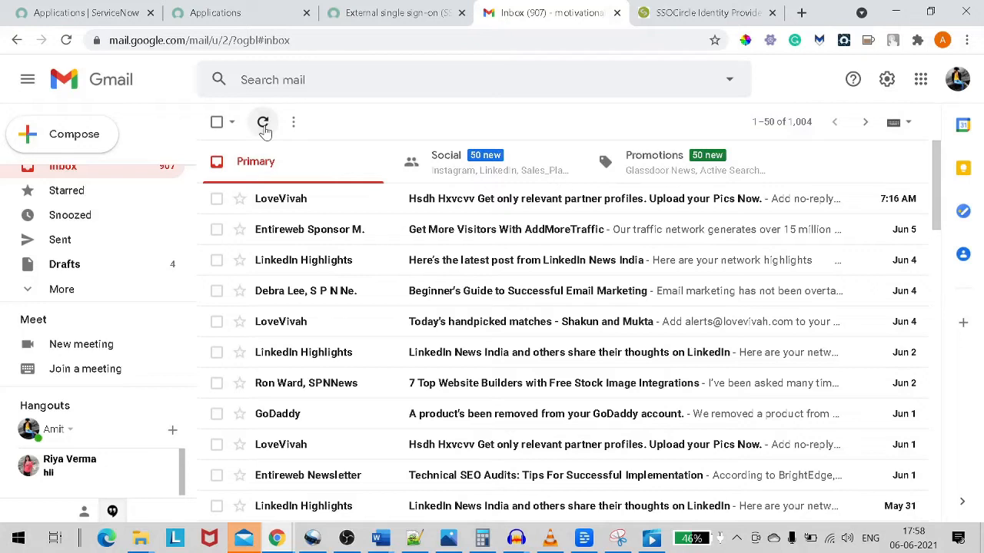
click(263, 125)
click(263, 125)
click(263, 125)
click(263, 126)
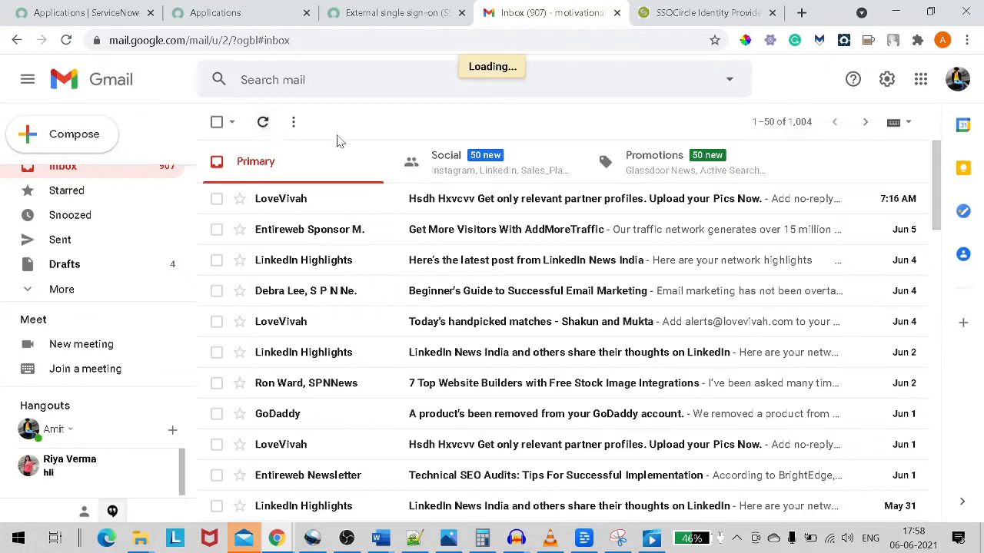
Check the Social and Promotions categories for the email, then refresh Primary again.
click(398, 153)
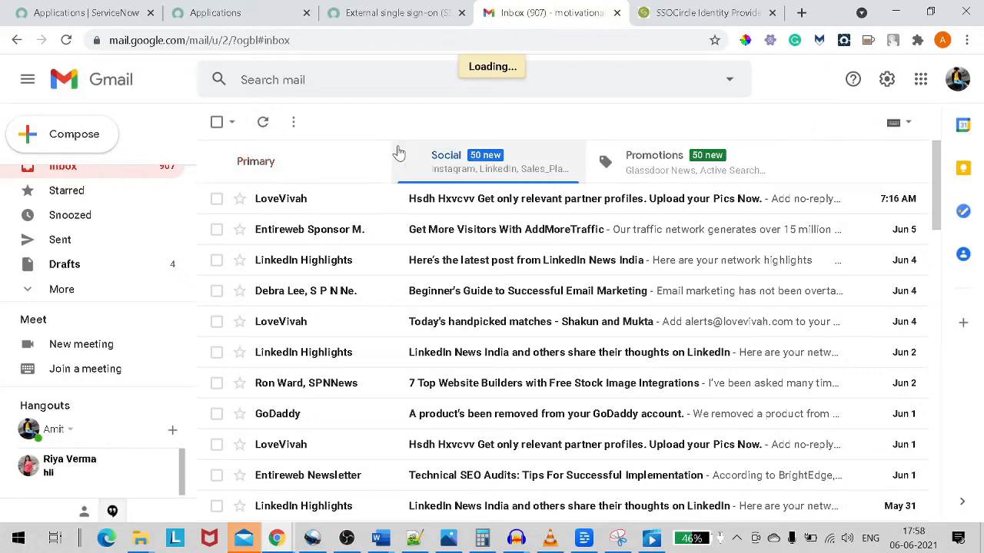
click(657, 160)
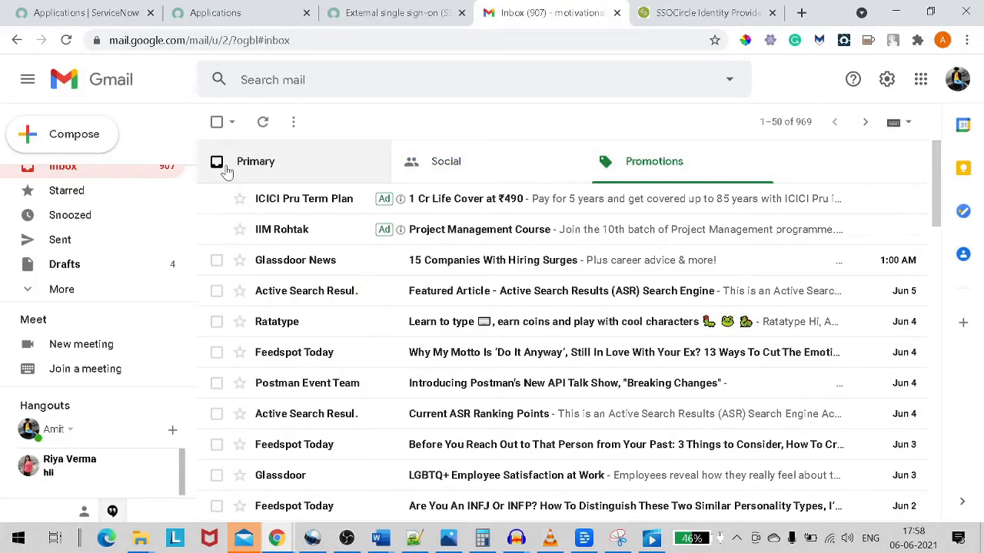
click(226, 170)
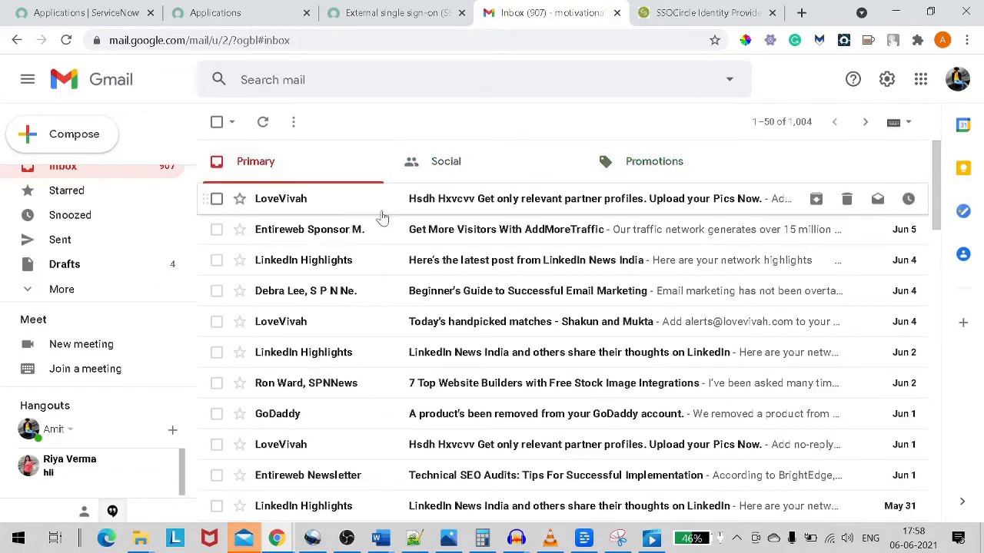
click(262, 123)
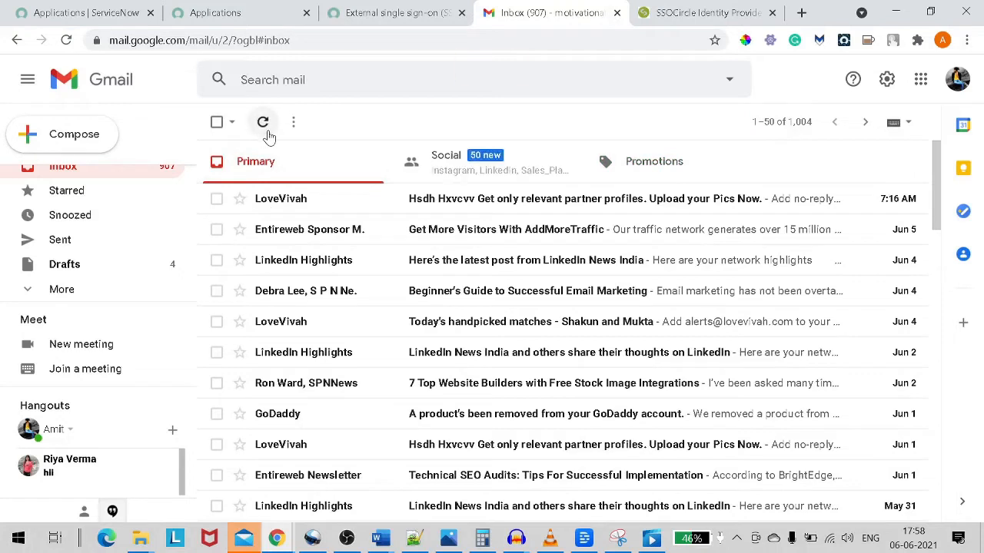
click(263, 125)
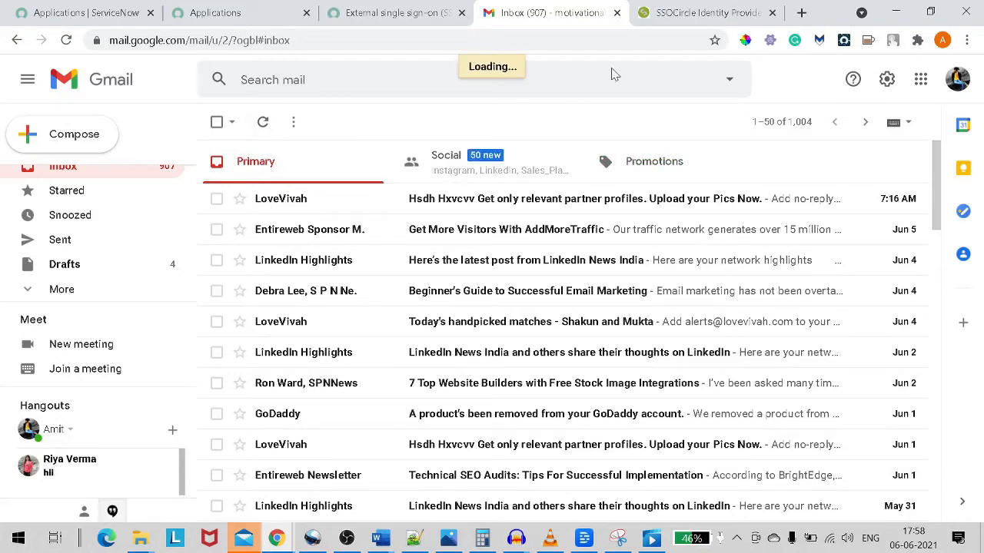
Once it arrives, open the 'Activation of your SSOCircle Identity' email and follow its activation link.
click(670, 13)
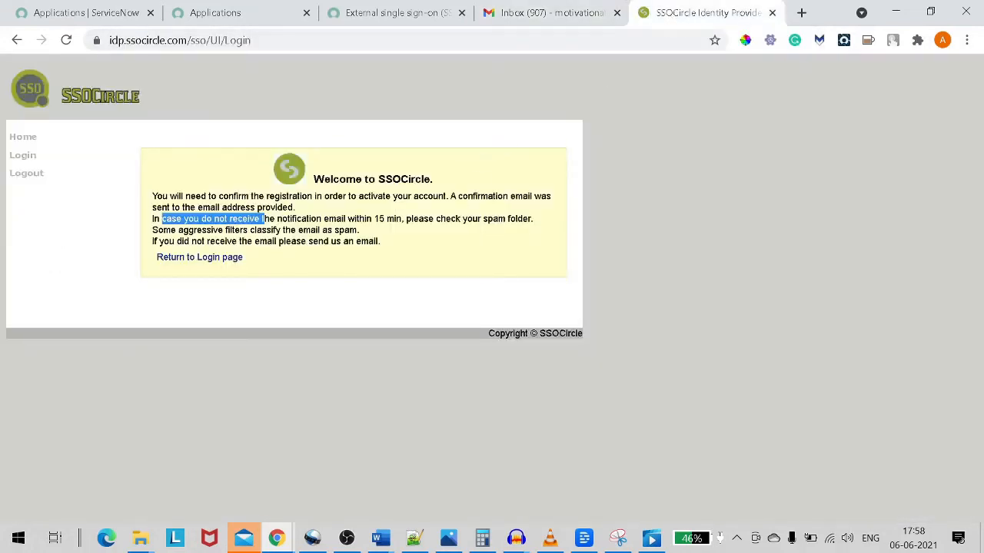
click(548, 17)
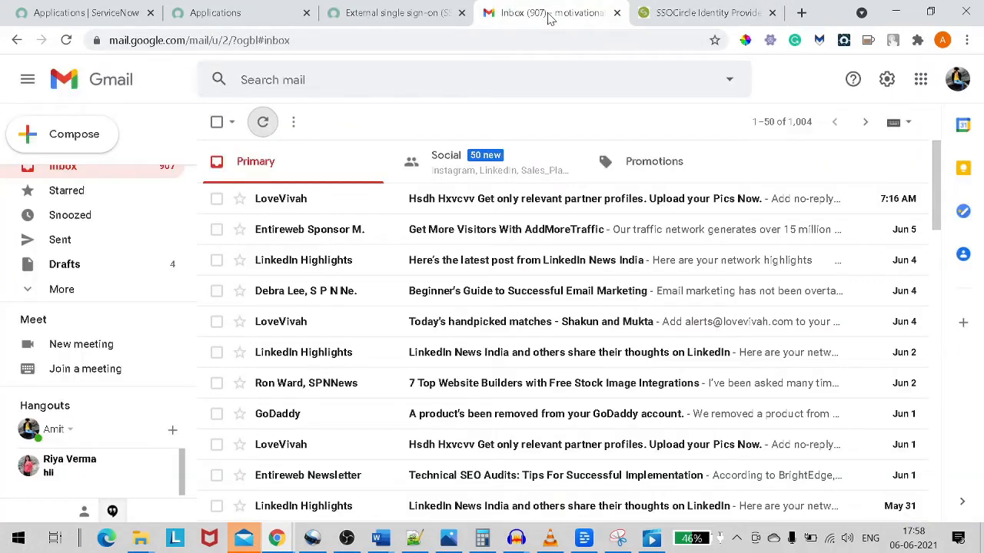
click(263, 124)
click(263, 124)
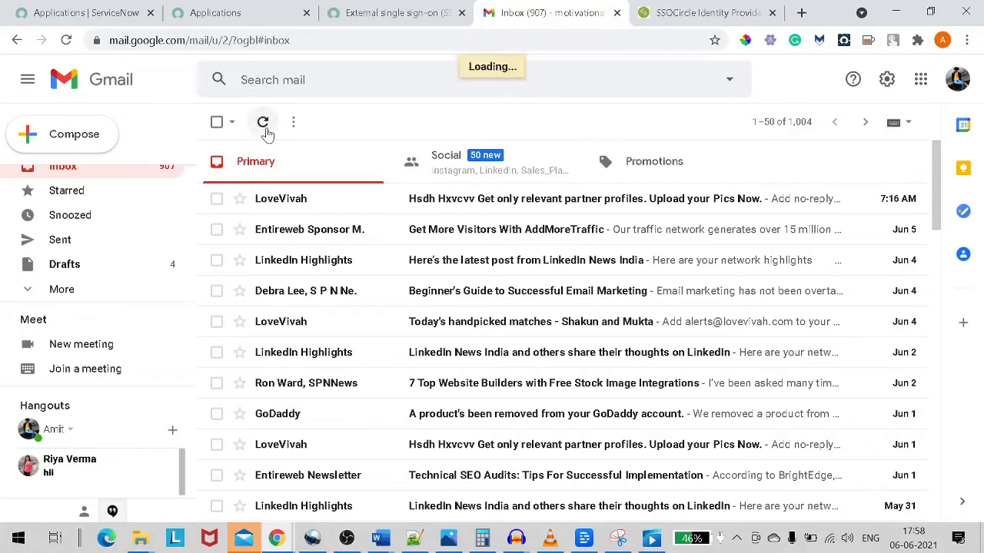
click(265, 127)
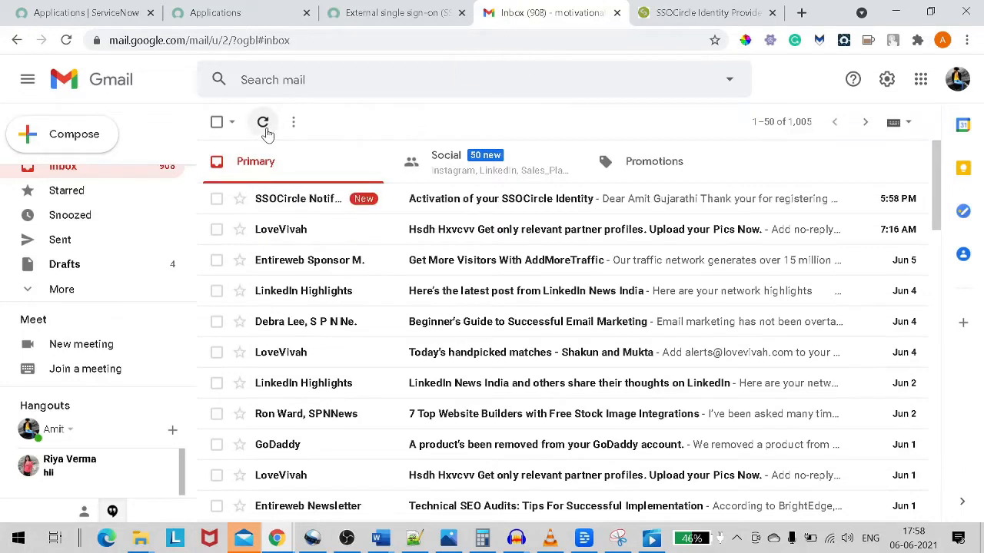
click(458, 205)
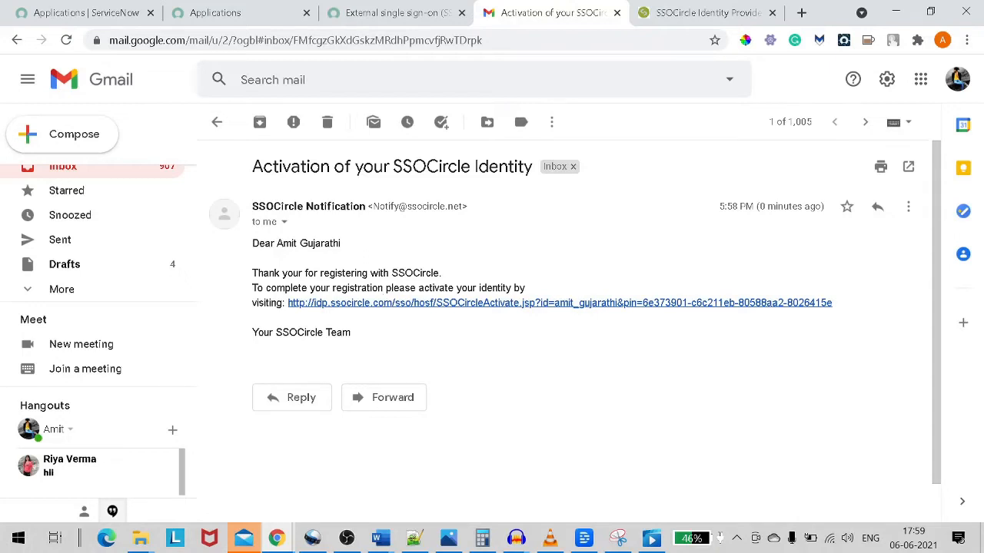
click(449, 306)
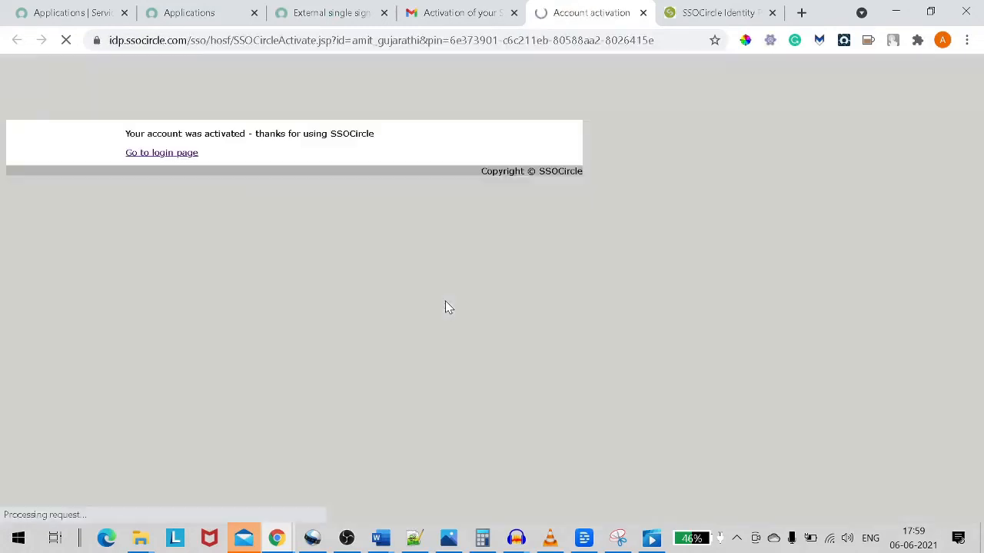
Confirm the account-activated message and go to the SSOCircle login page.
drag(140, 134, 291, 134)
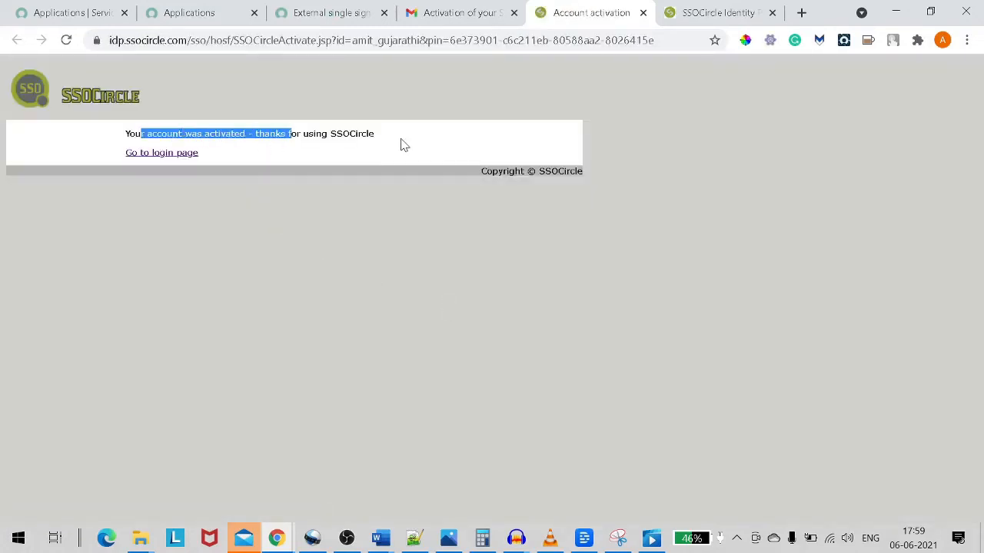
click(182, 158)
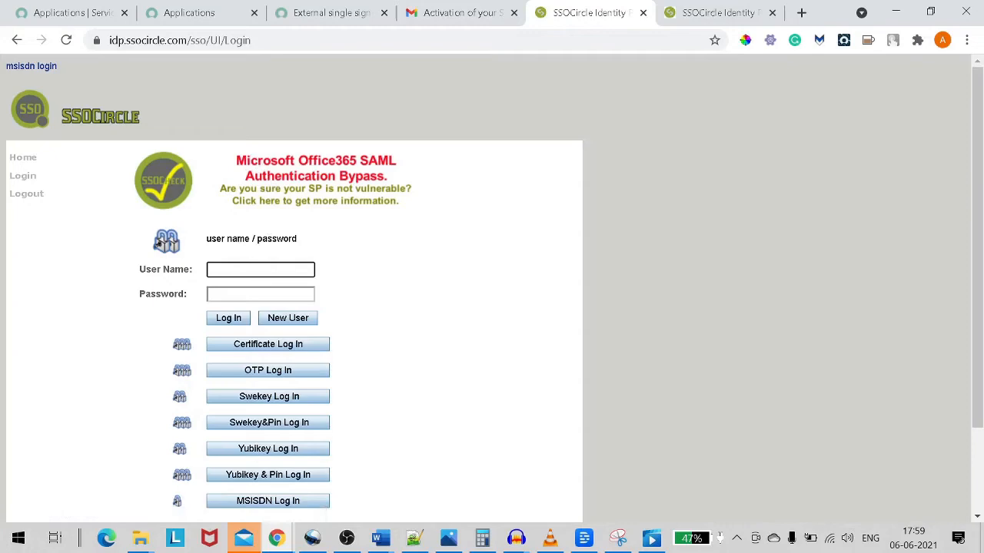
Log in to SSOCircle using the username and password copied from the Notepad++ notes.
click(413, 538)
double_click(129, 455)
key(ctrl+c)
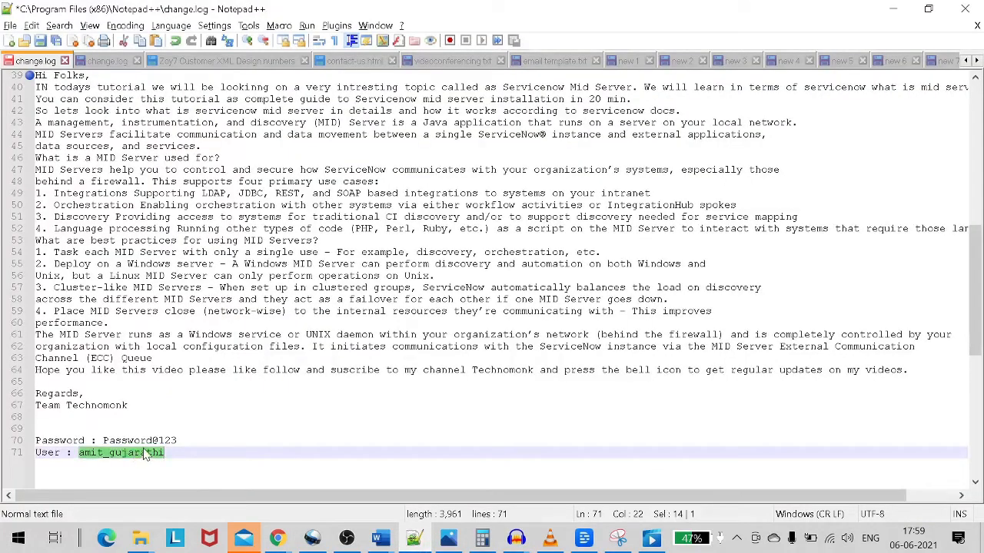
key(alt+Tab)
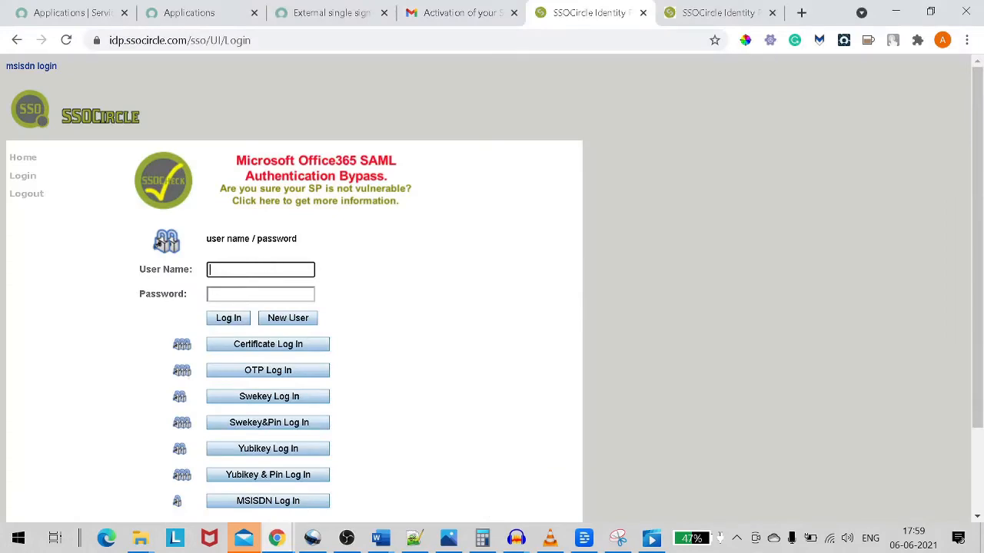
key(ctrl+v)
key(alt+Tab)
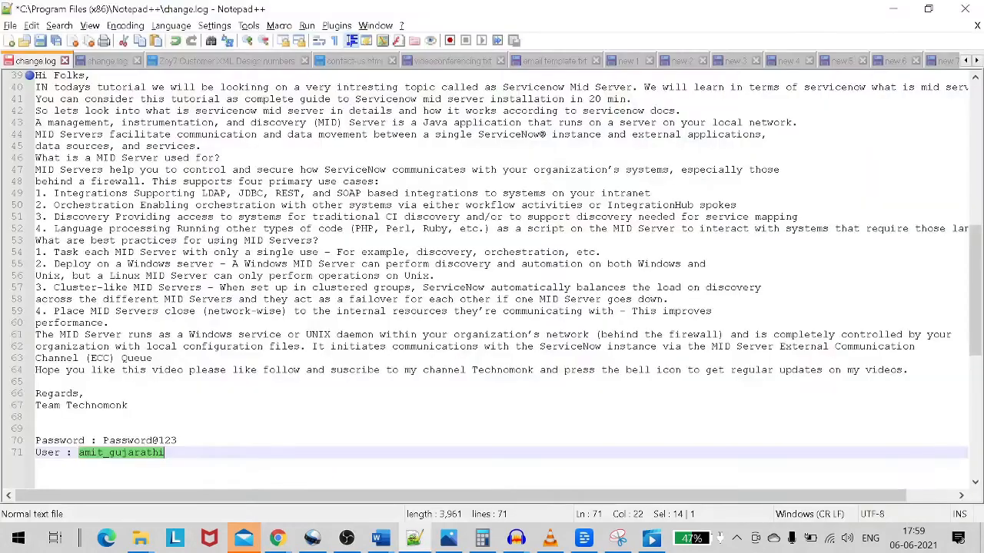
key(Up)
key(shift+Left)
key(shift+Left)
key(shift+Left)
key(shift+Left)
key(shift+Left)
key(shift+Left)
key(shift+Left)
key(shift+Left)
key(shift+Left)
key(shift+Left)
key(shift+Left)
key(shift+Left)
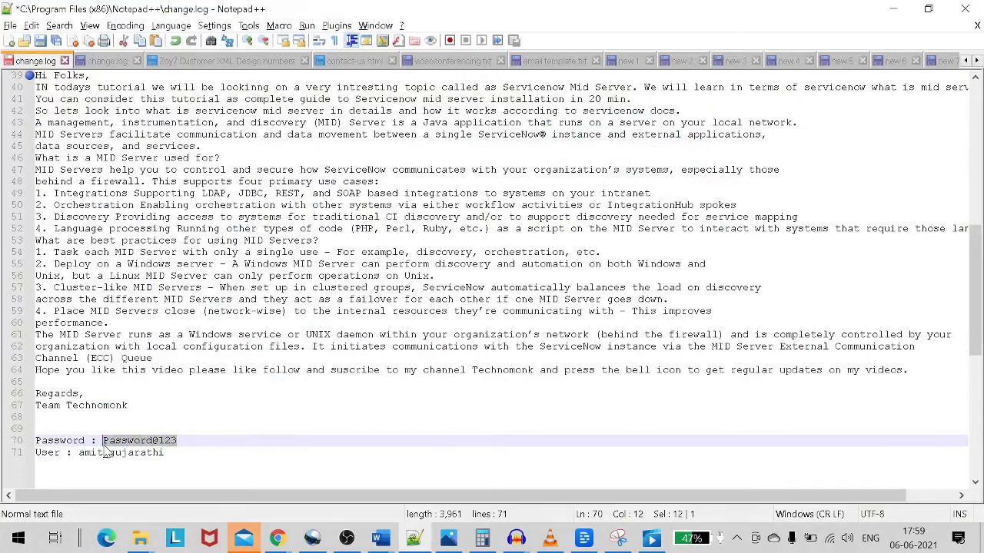
key(alt+Tab)
key(Tab)
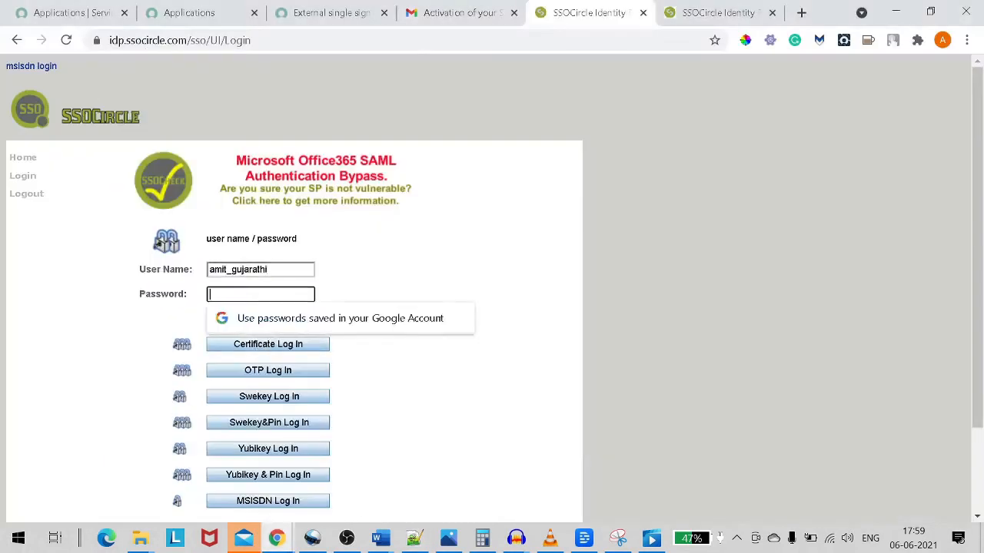
key(ctrl+v)
click(245, 322)
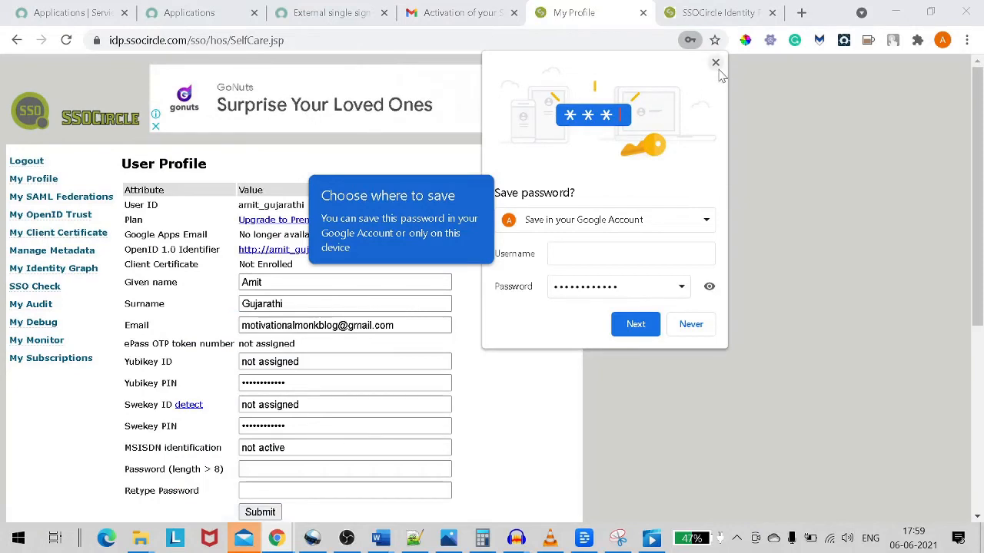
Dismiss the save-password prompt and go to Manage Metadata.
click(715, 63)
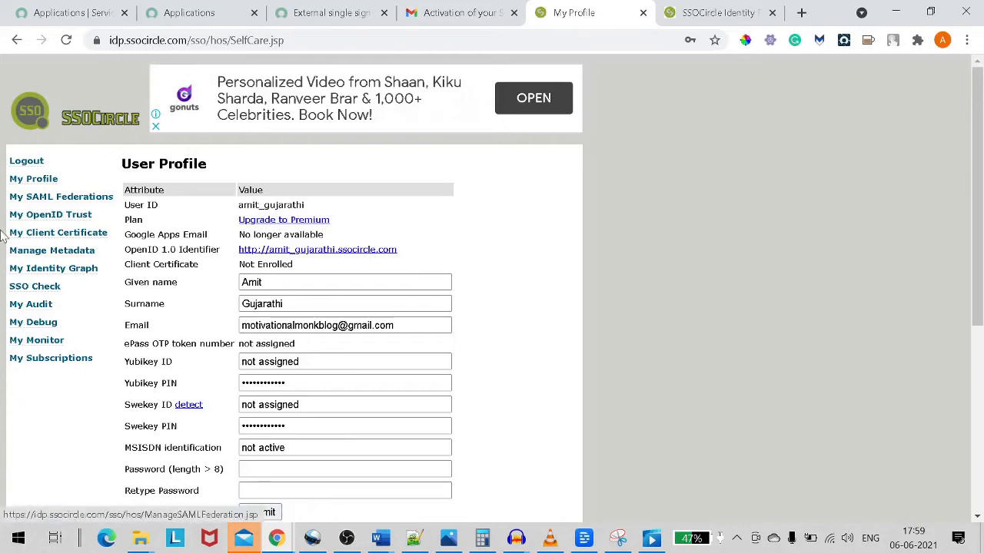
click(85, 259)
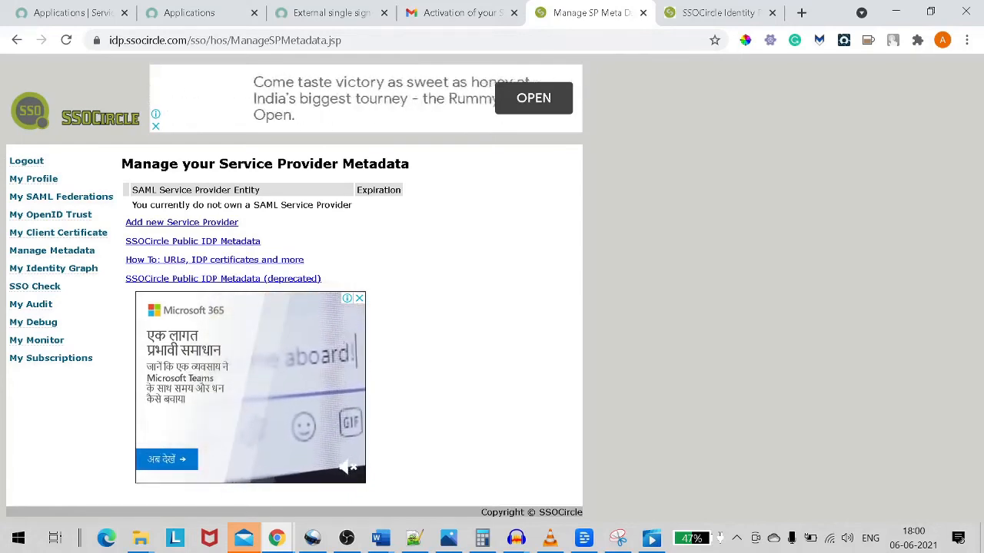
Open the SSOCircle Public IDP Metadata (meta-idp.xml) and copy its entire XML.
click(227, 242)
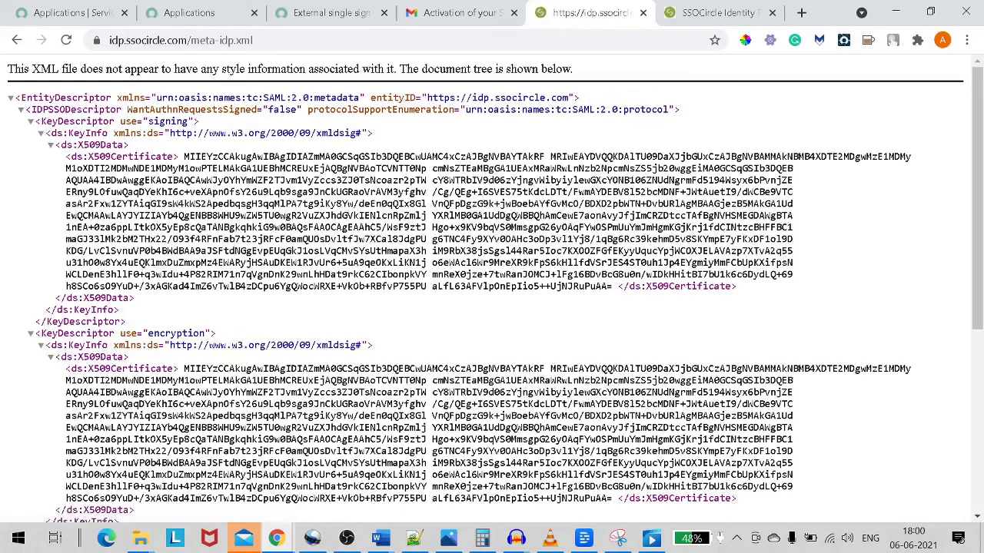
scroll(492, 307, down, 3)
scroll(491, 308, up, 3)
key(ctrl+a)
key(End)
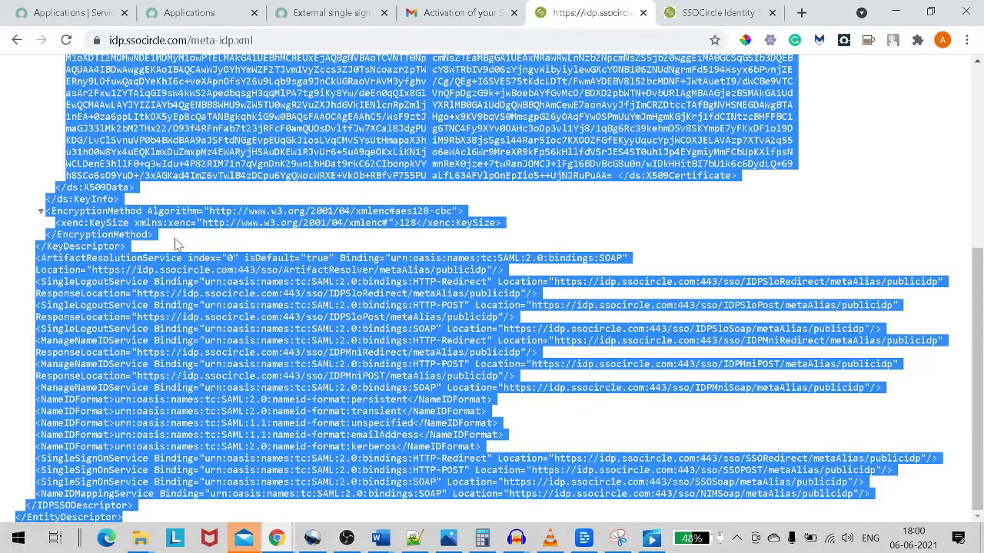
scroll(204, 240, up, 5)
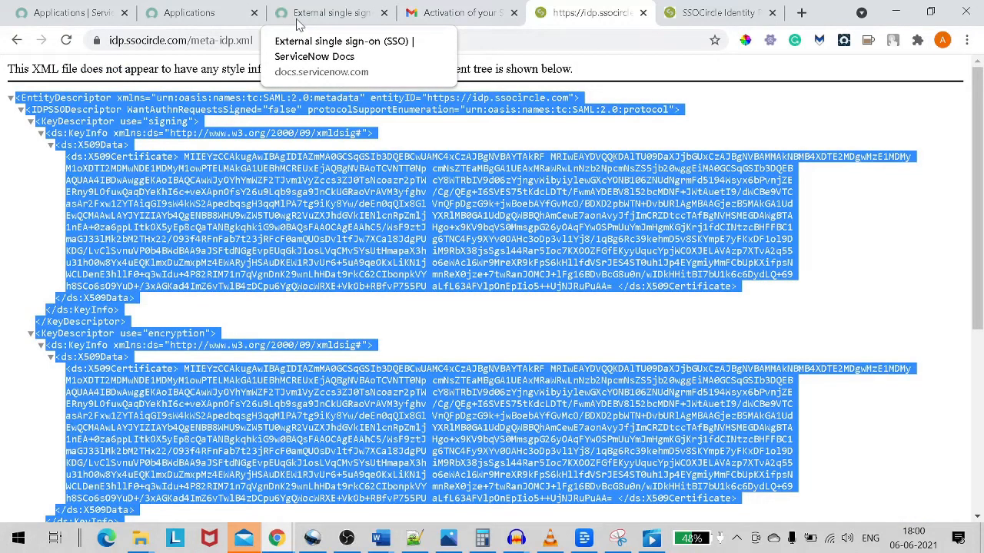
click(65, 14)
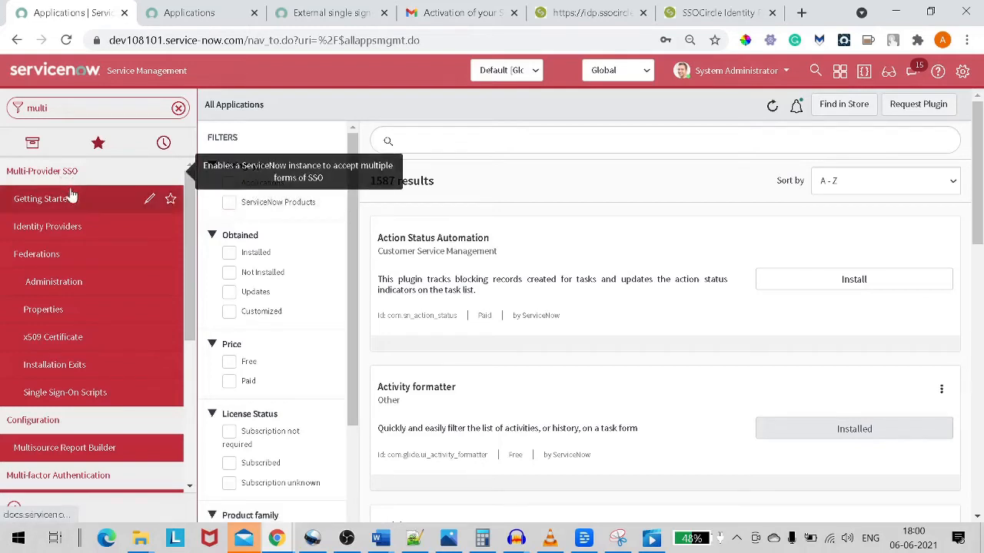
Under Multi-Provider SSO > Identity Providers, create a new SAML identity provider.
click(58, 231)
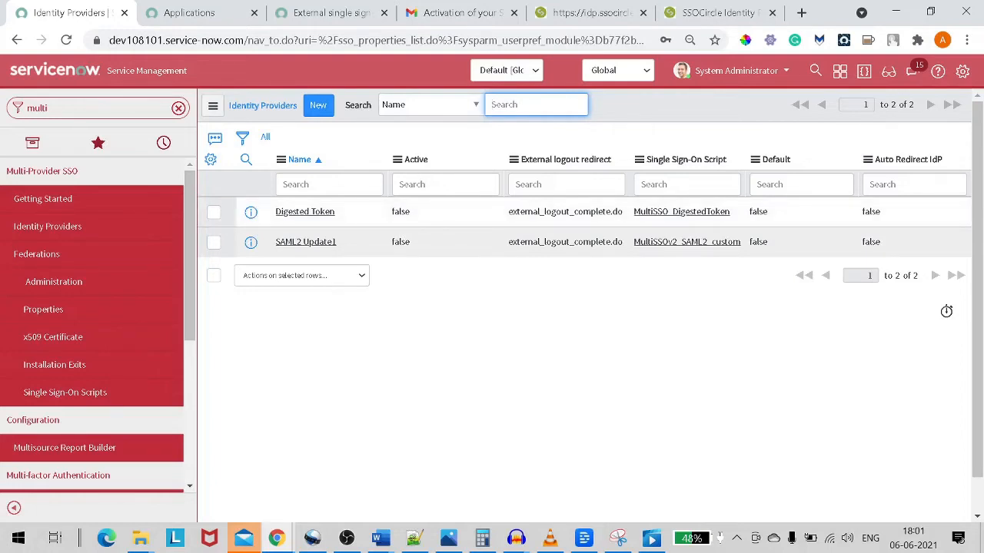
click(318, 115)
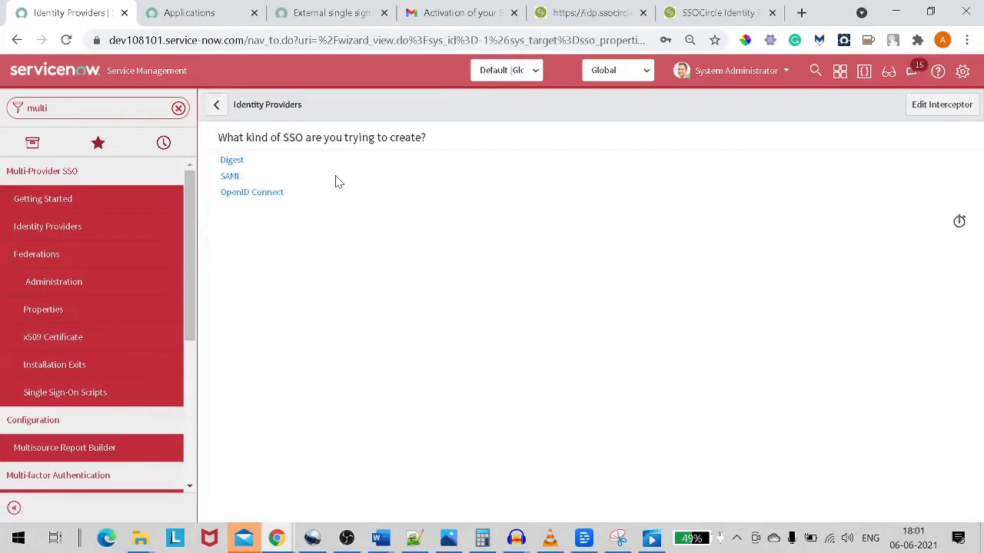
click(228, 178)
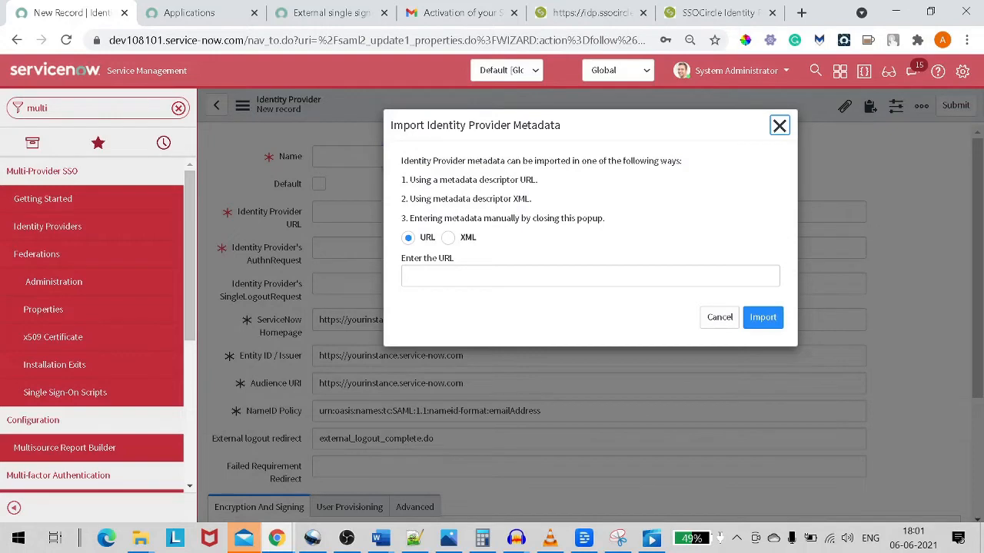
Review the Import Identity Provider Metadata dialog and its URL and XML import options.
drag(410, 125, 512, 126)
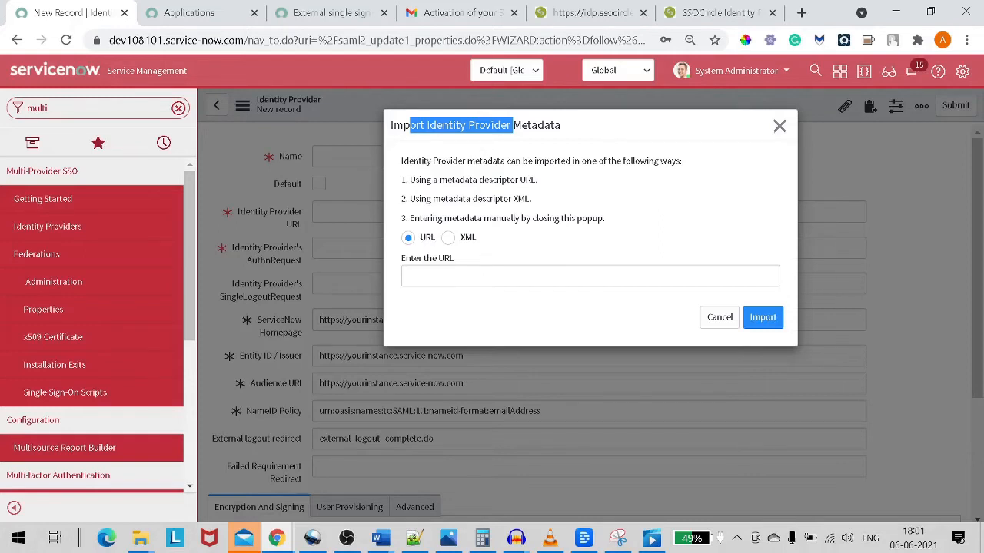
drag(420, 160, 676, 162)
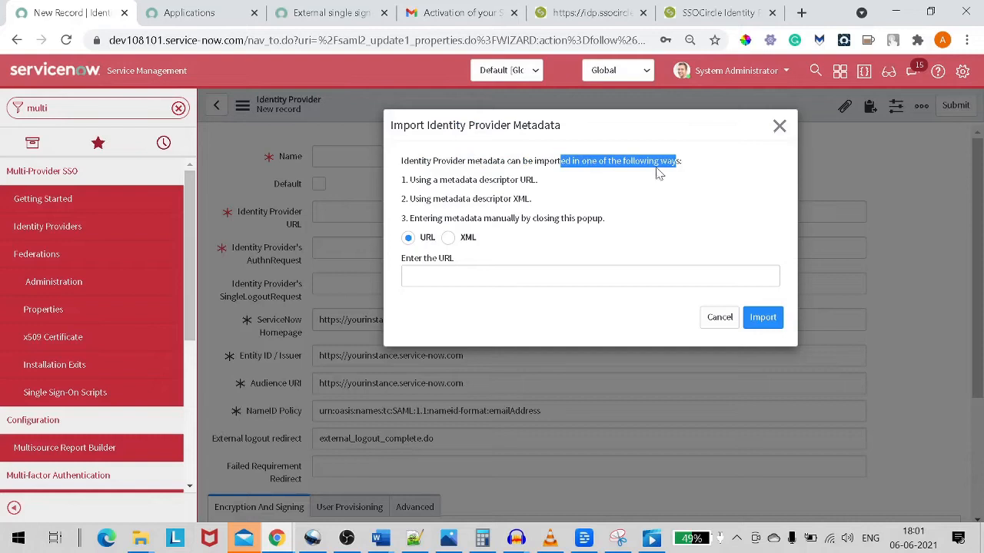
click(437, 182)
drag(437, 182, 527, 180)
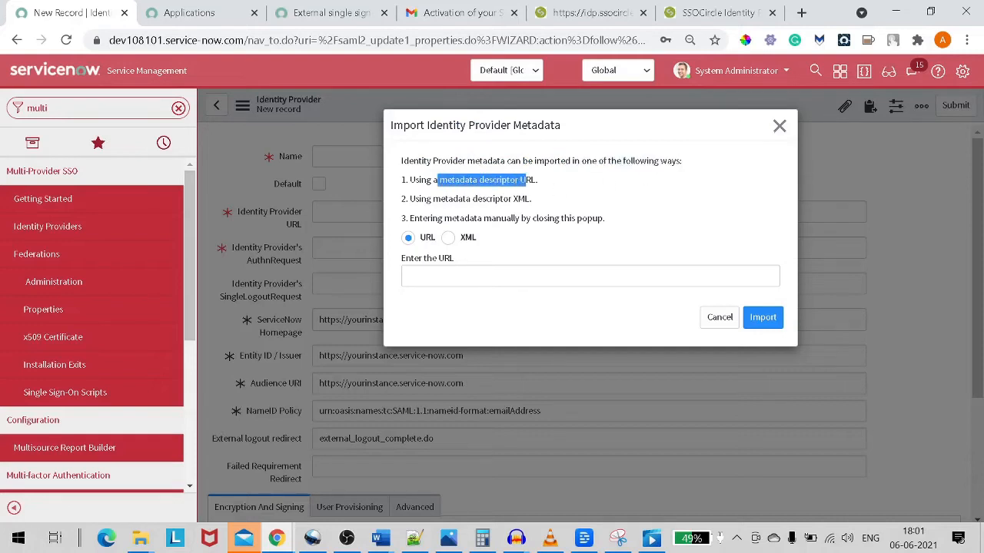
drag(421, 199, 527, 199)
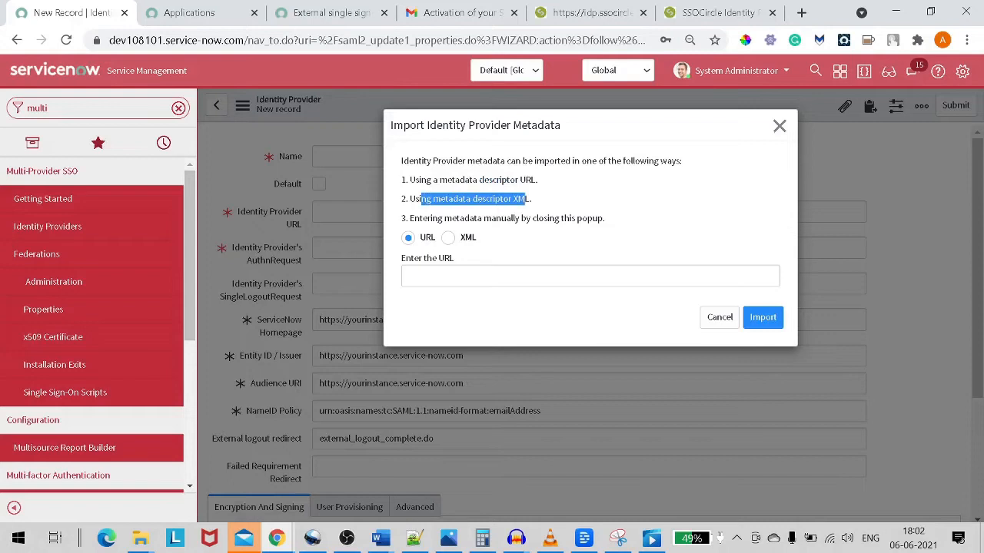
Choose XML, paste SSOCircle's copied metadata XML and import it.
click(449, 238)
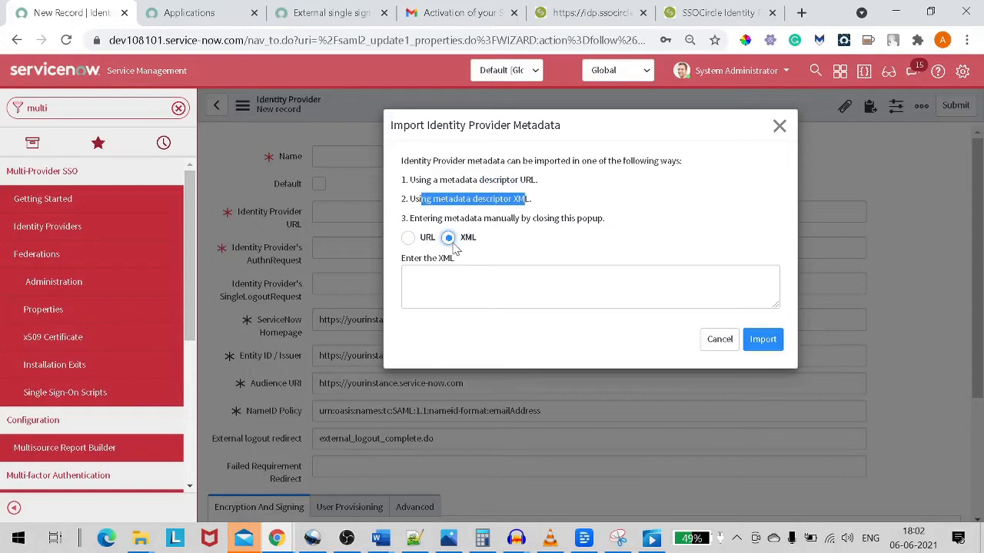
click(491, 286)
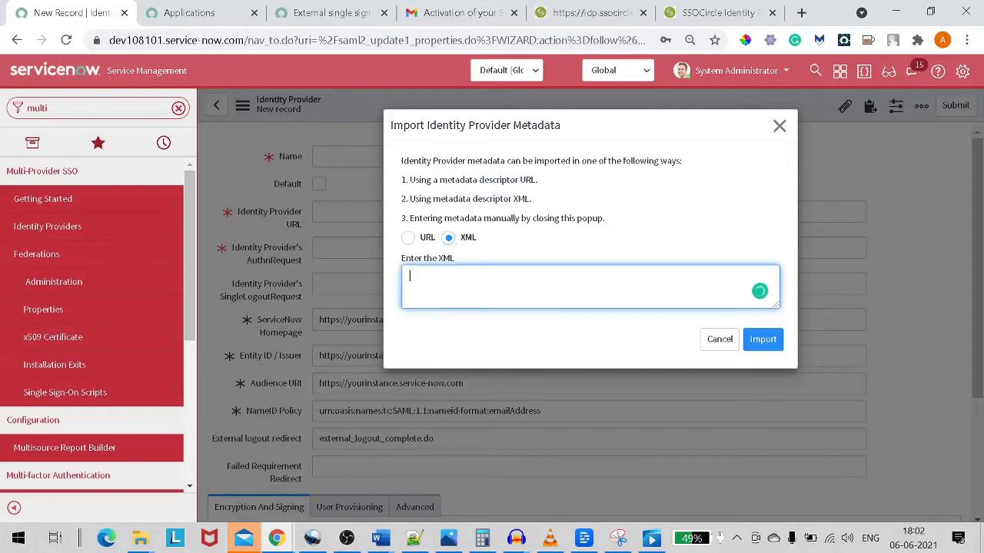
key(ctrl+v)
scroll(551, 229, down, 2)
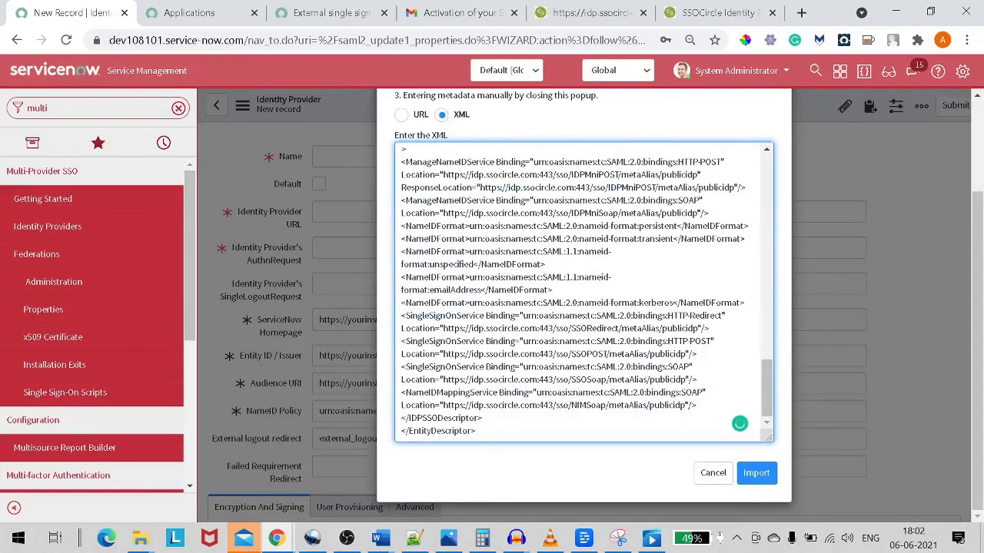
click(765, 475)
click(765, 474)
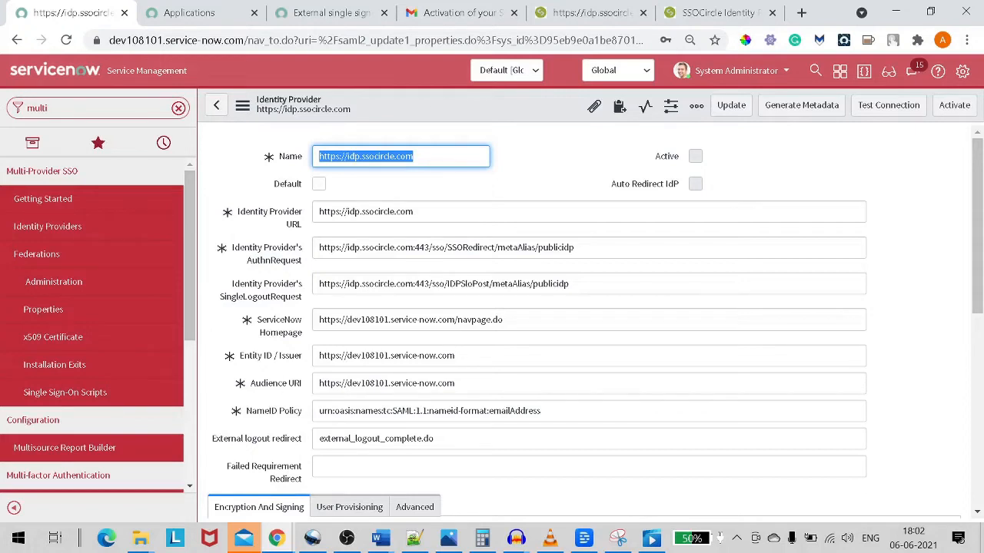
Save the SSOCircle identity provider record from the form header's context menu.
scroll(431, 352, down, 3)
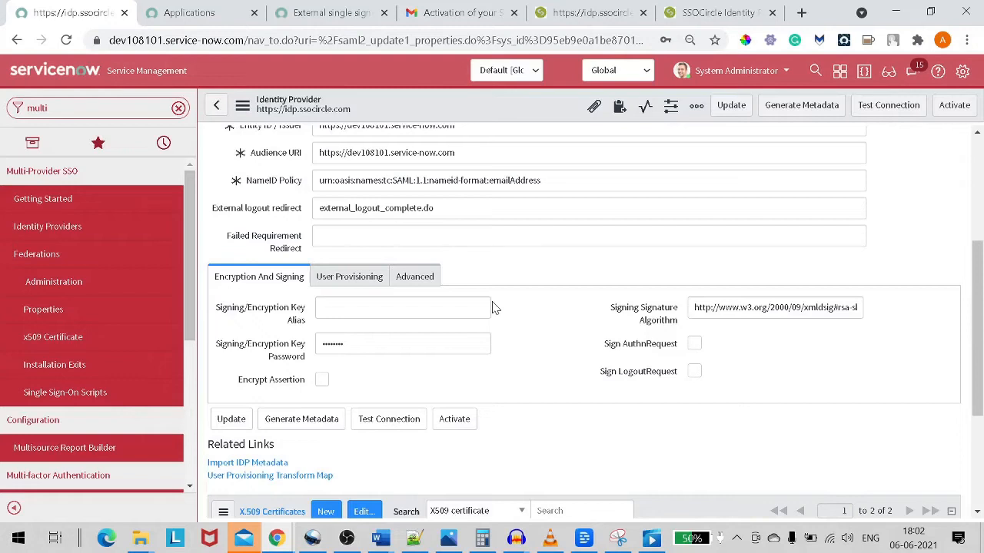
right_click(426, 114)
click(460, 122)
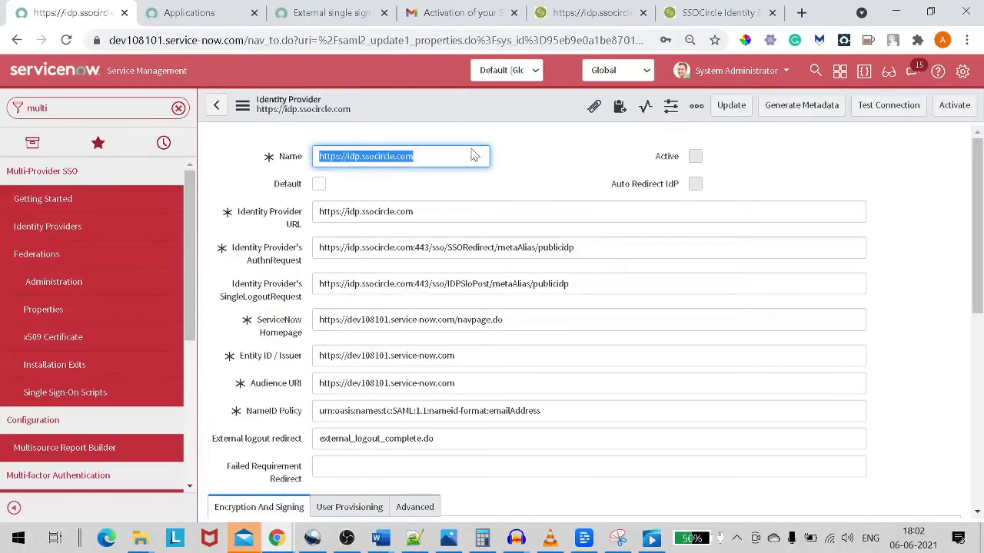
Check the Advanced settings, where User Field is set to email.
scroll(474, 156, down, 3)
click(430, 278)
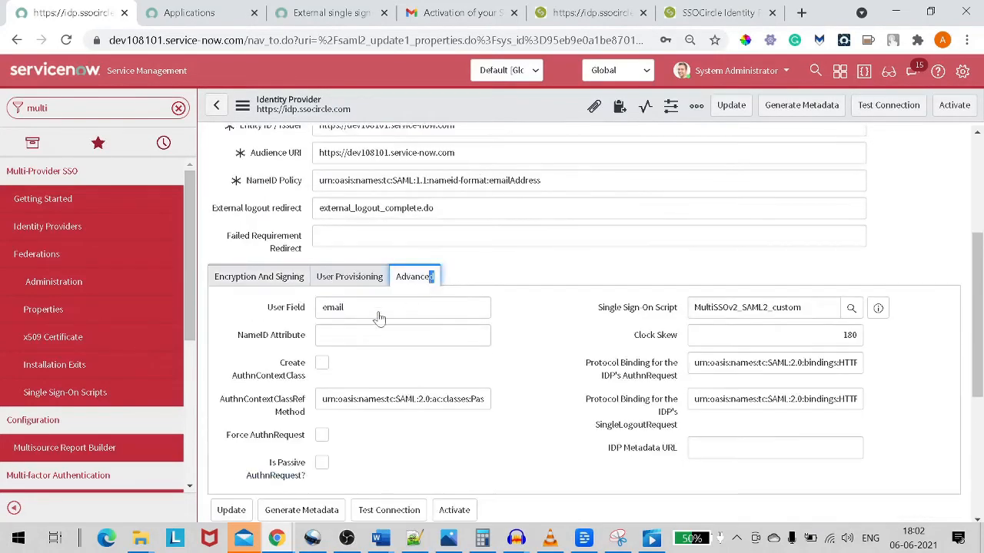
key(Tab)
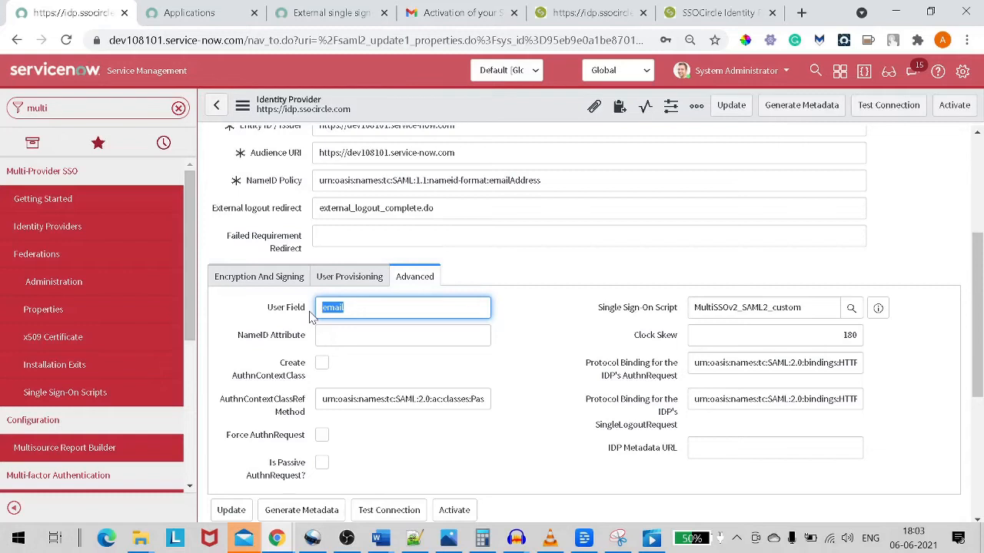
click(342, 308)
drag(344, 308, 306, 307)
Generate ServiceNow's service provider metadata and select the whole XML before heading to SSOCircle.
click(797, 114)
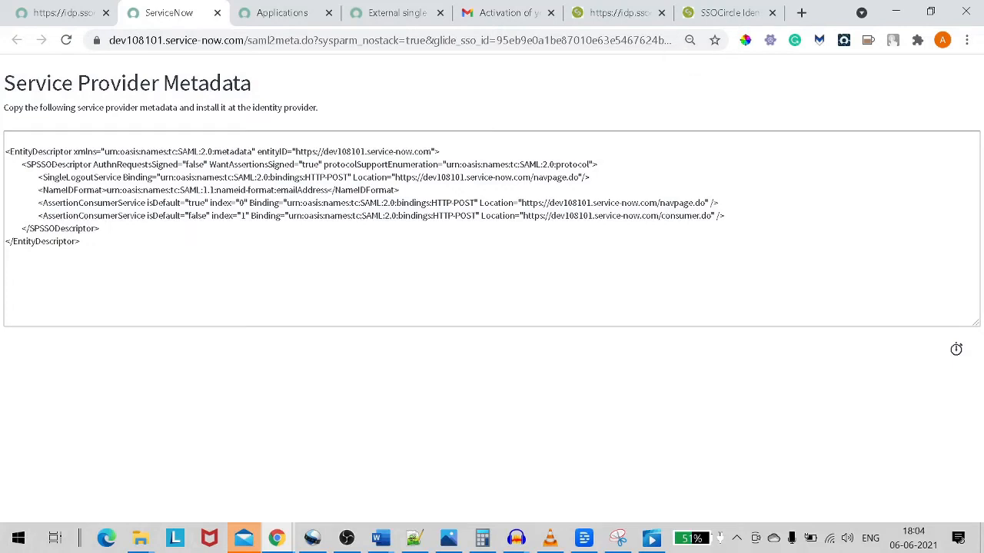
drag(83, 244, 6, 152)
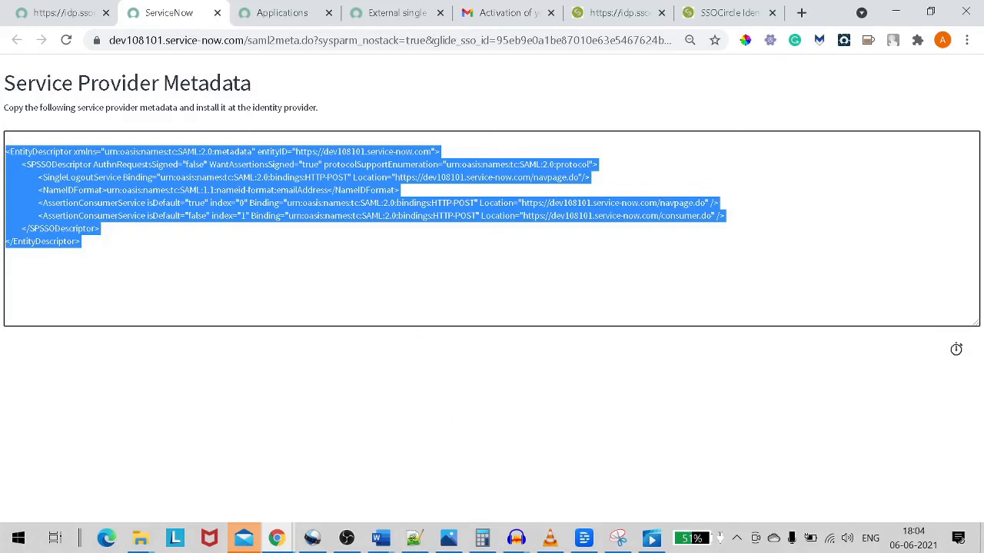
click(720, 13)
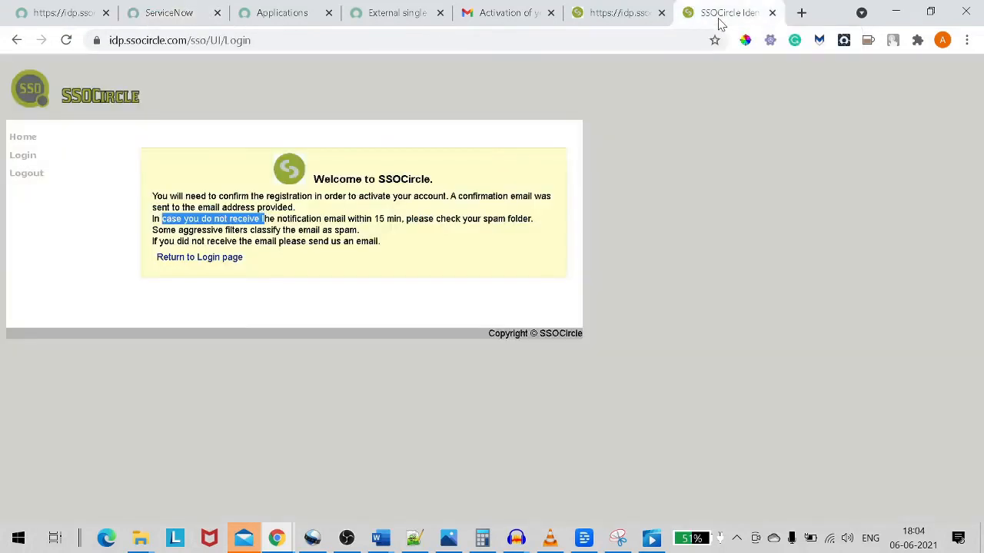
From SSOCircle's Manage Metadata page, start adding a new service provider, noting the example FQDN sp.cohos.de.
click(617, 14)
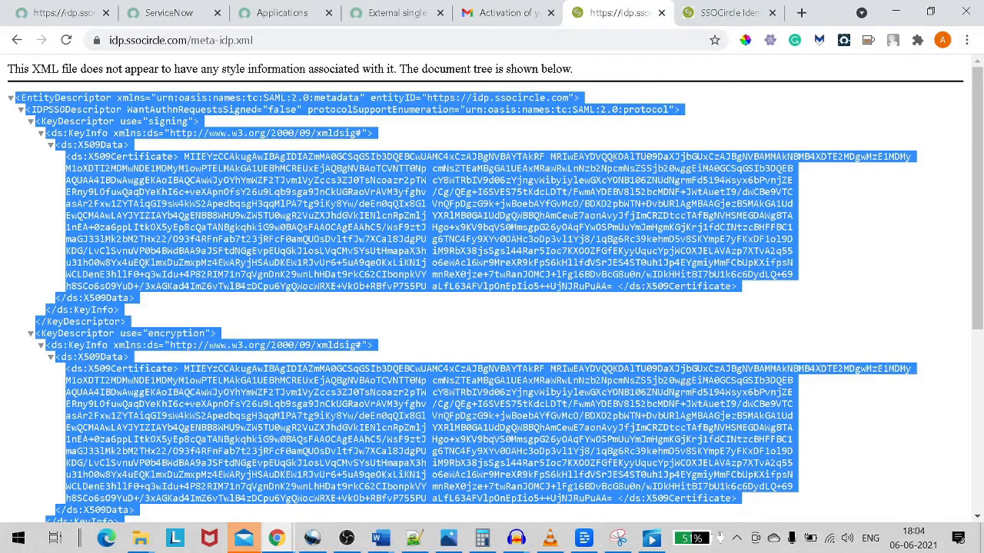
click(17, 41)
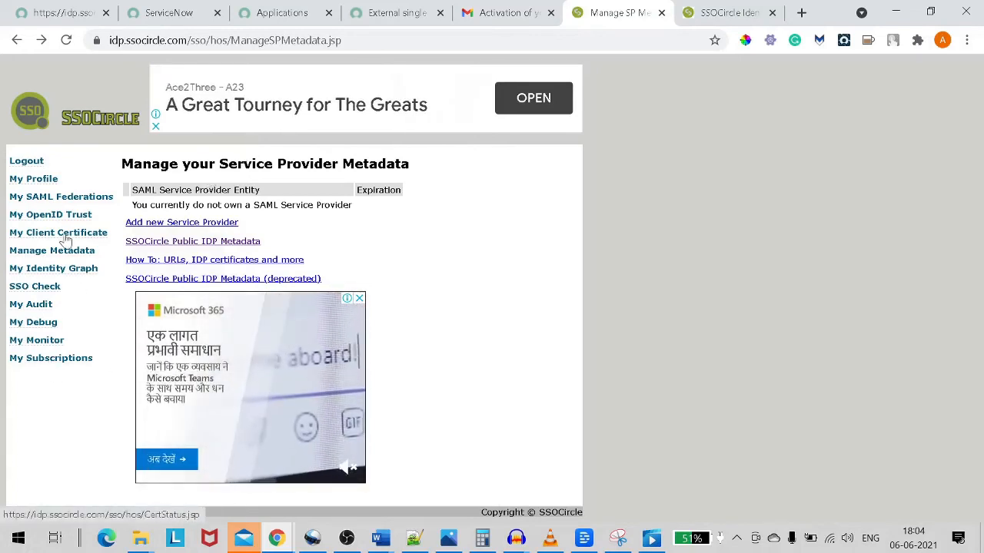
click(204, 223)
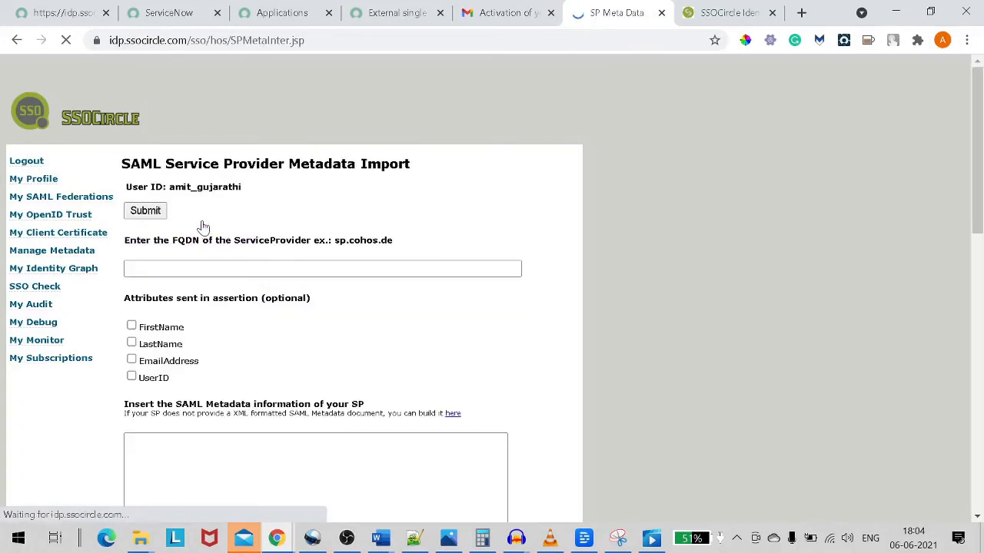
scroll(215, 242, down, 2)
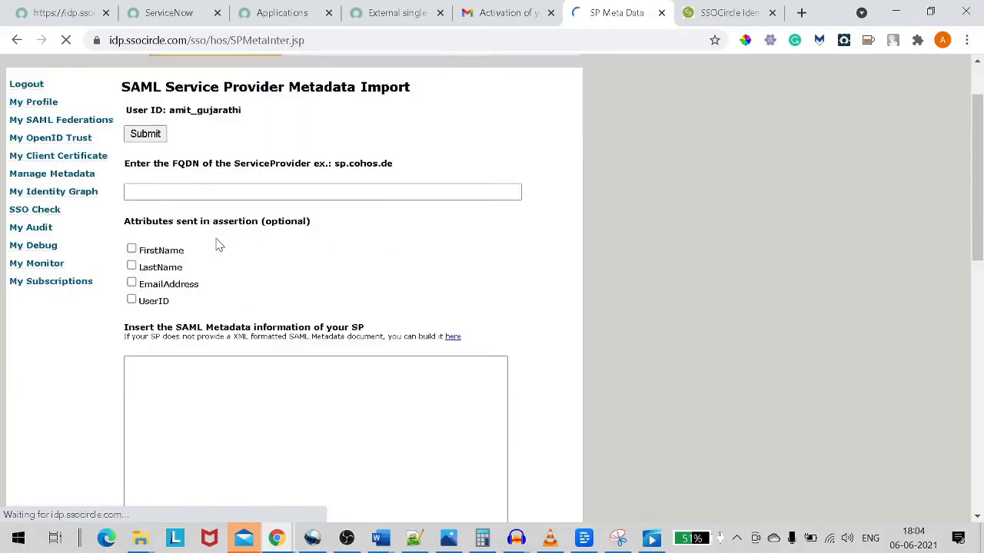
scroll(221, 260, up, 1)
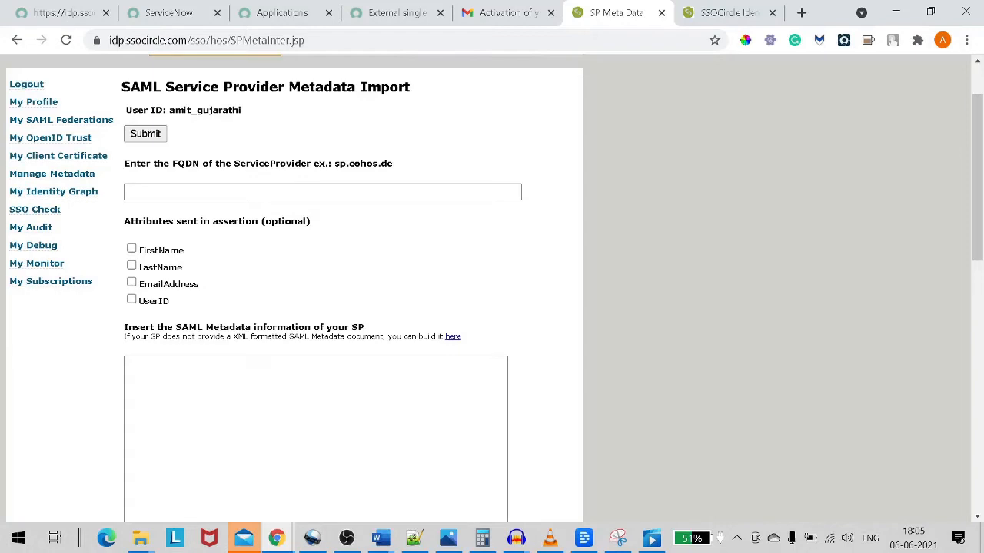
drag(333, 164, 425, 167)
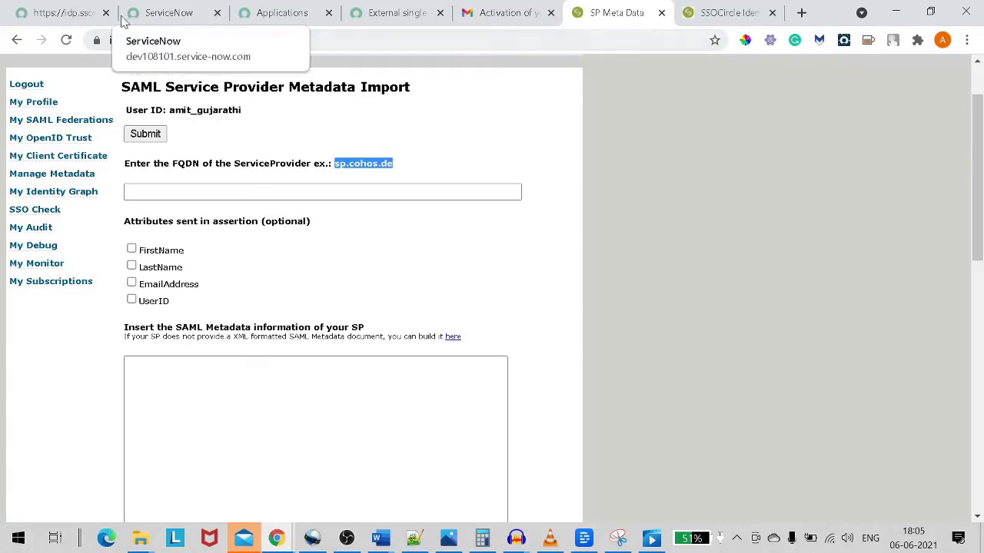
Copy dev108101.service-now.com from ServiceNow's Homepage field and paste it as SSOCircle's FQDN.
click(82, 17)
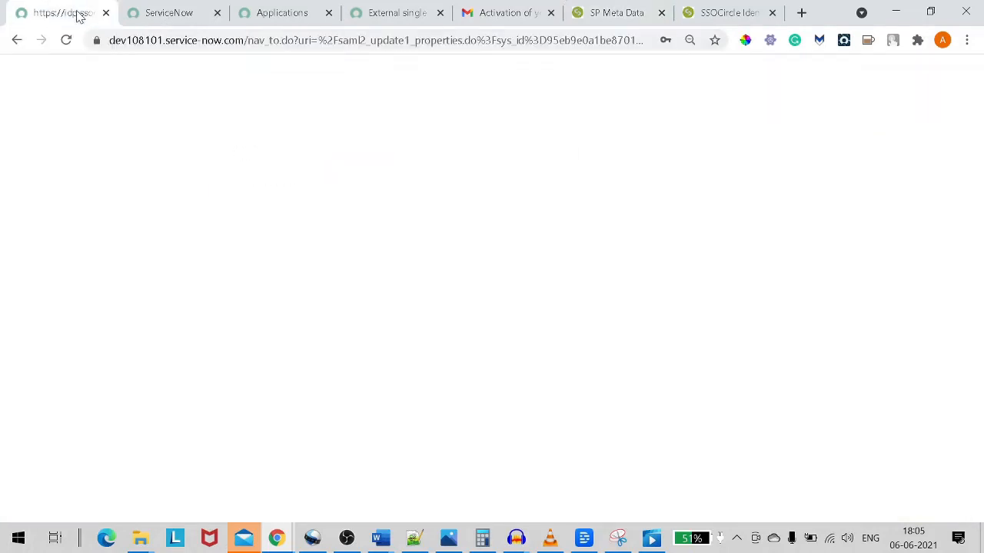
scroll(584, 323, up, 1)
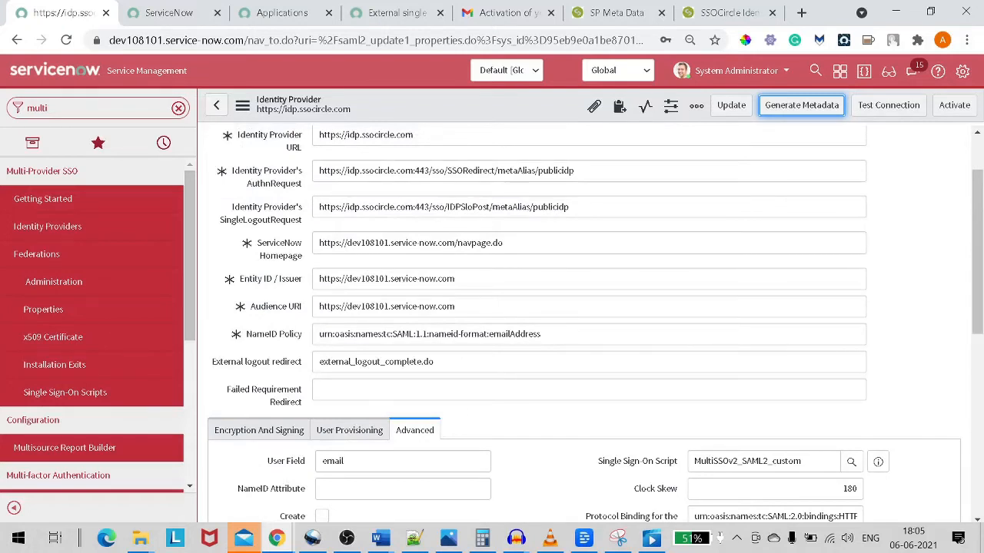
drag(346, 243, 455, 243)
key(ctrl+c)
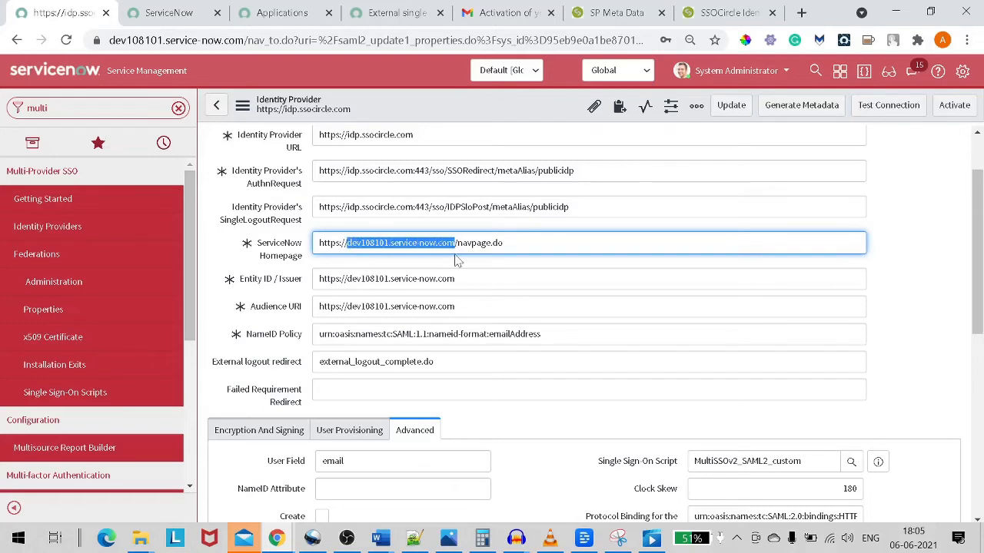
click(682, 23)
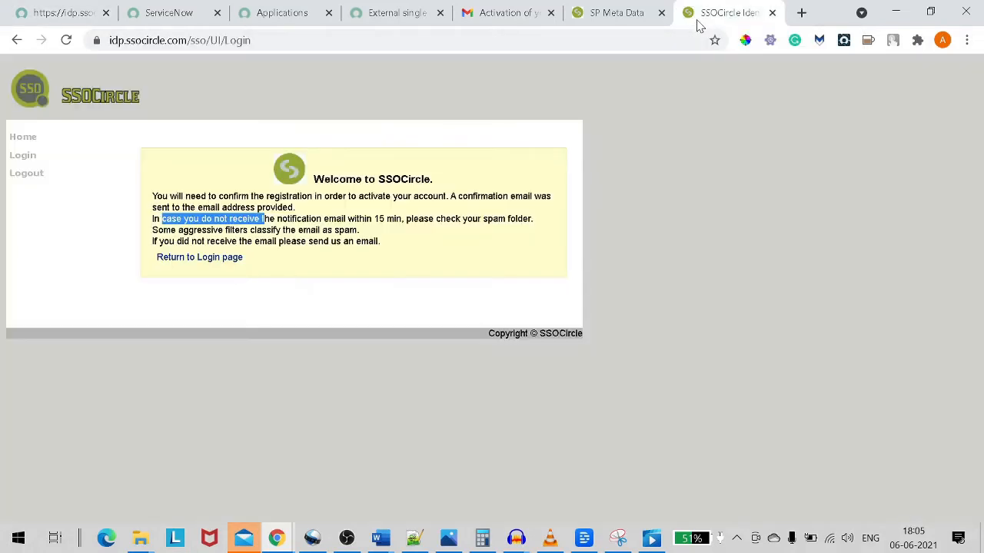
click(624, 16)
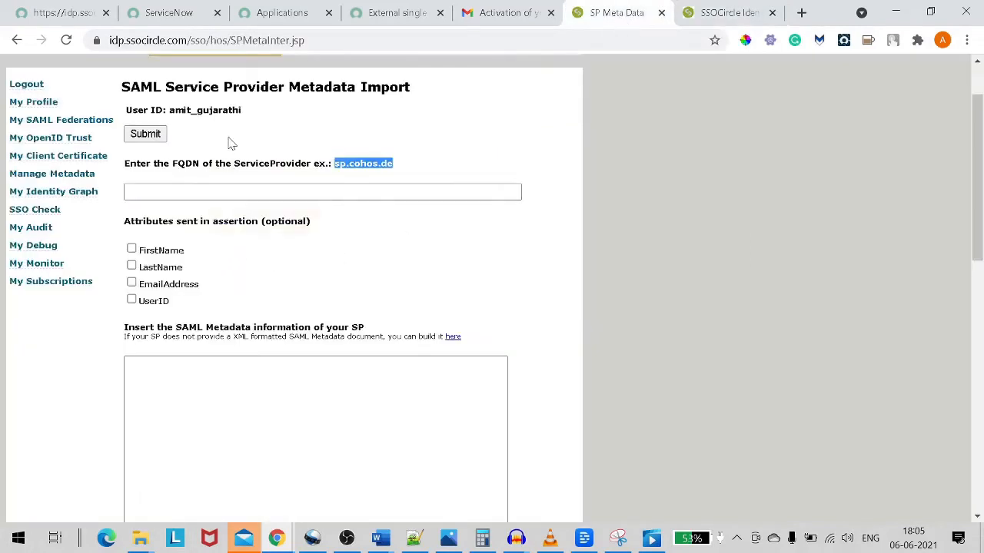
drag(129, 163, 353, 163)
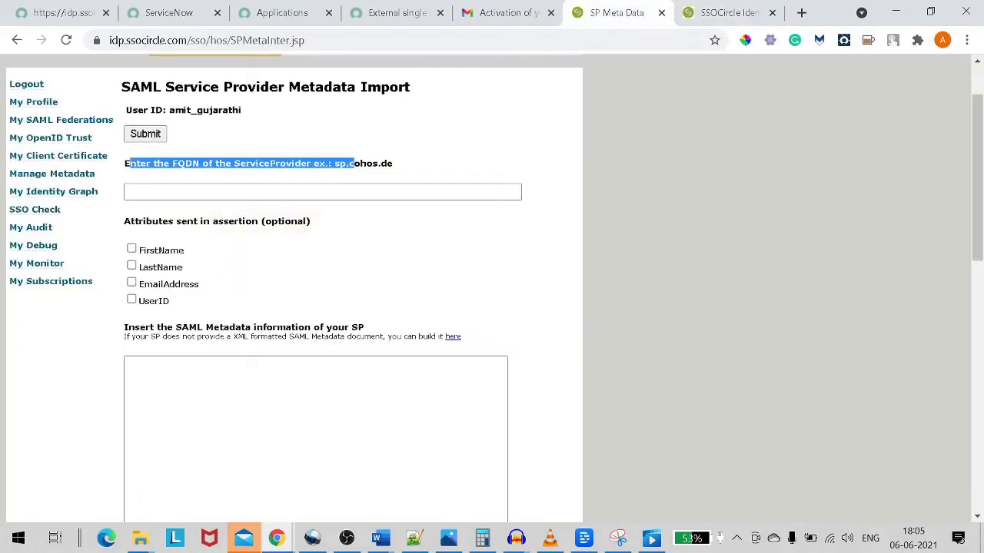
click(350, 192)
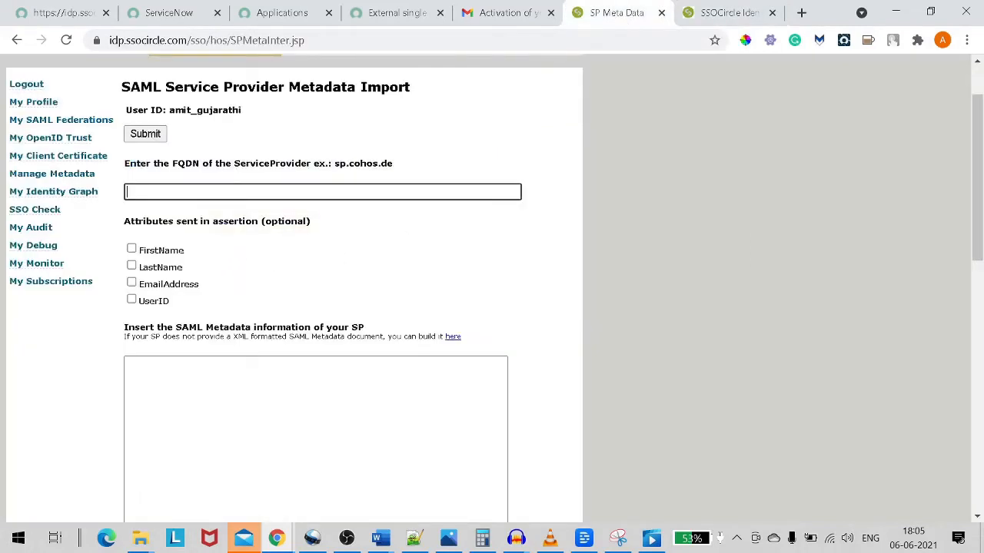
key(ctrl+v)
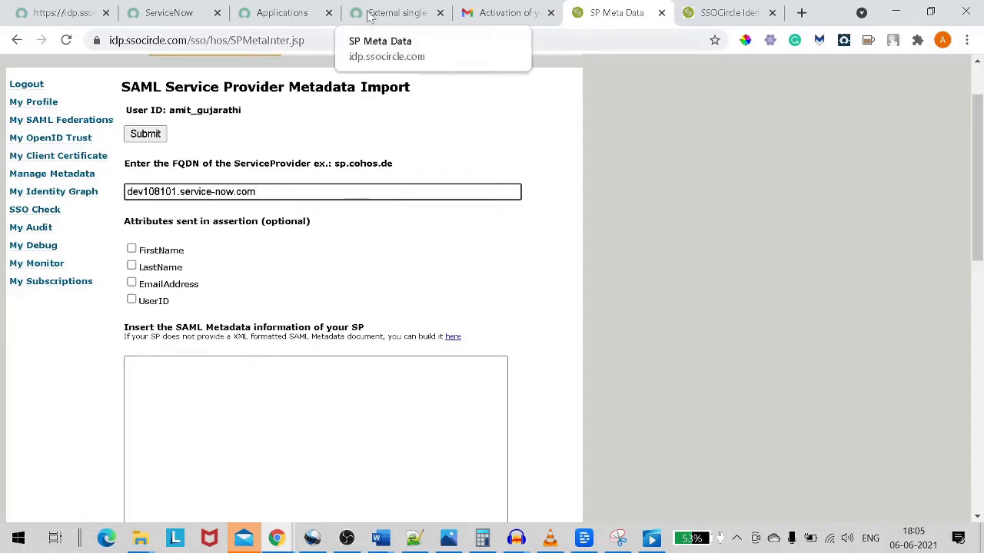
click(101, 13)
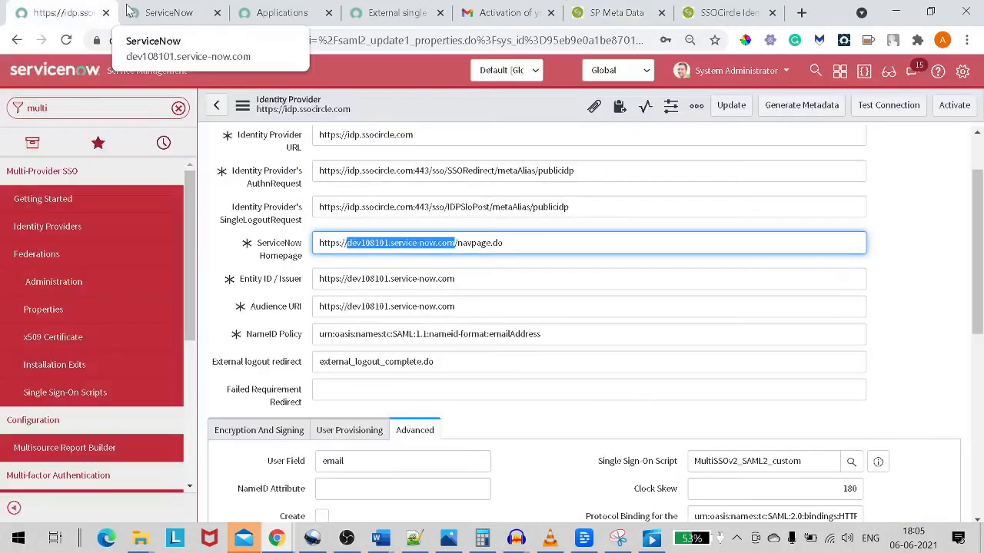
Select all the XML on ServiceNow's Service Provider Metadata page to copy it.
click(189, 16)
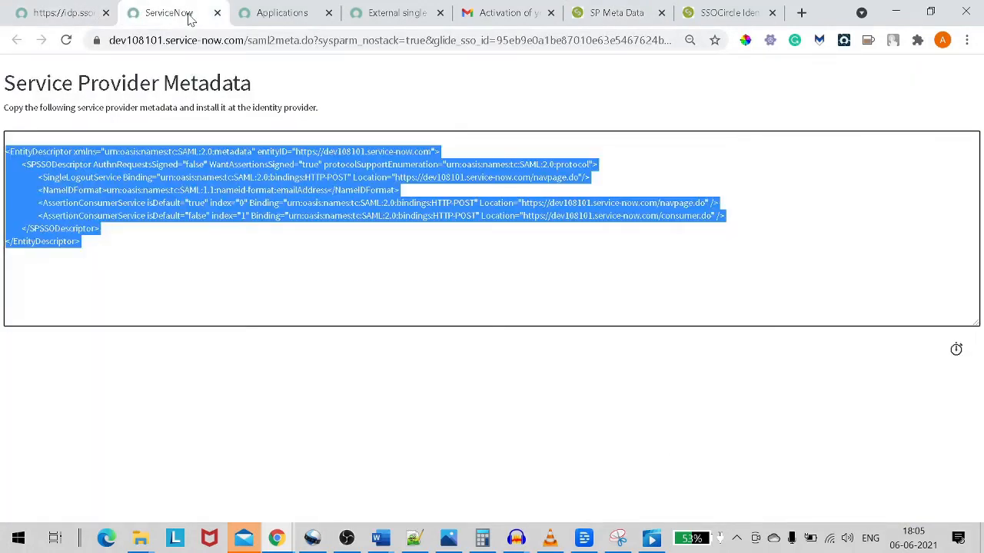
click(4, 138)
key(ctrl+a)
key(ctrl+c)
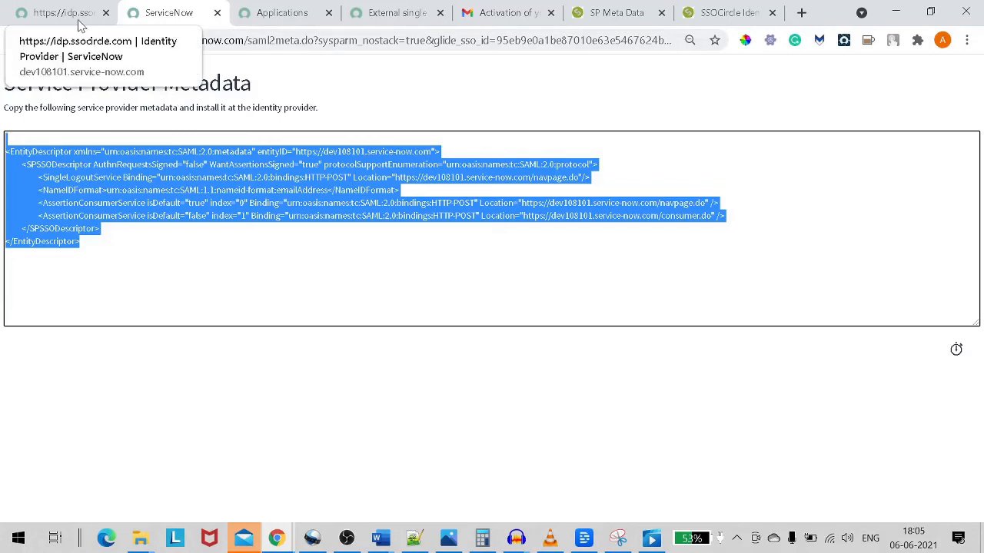
Tick EmailAddress as an assertion attribute and paste the XML into SSOCircle's SAML metadata box.
click(613, 13)
scroll(336, 312, down, 1)
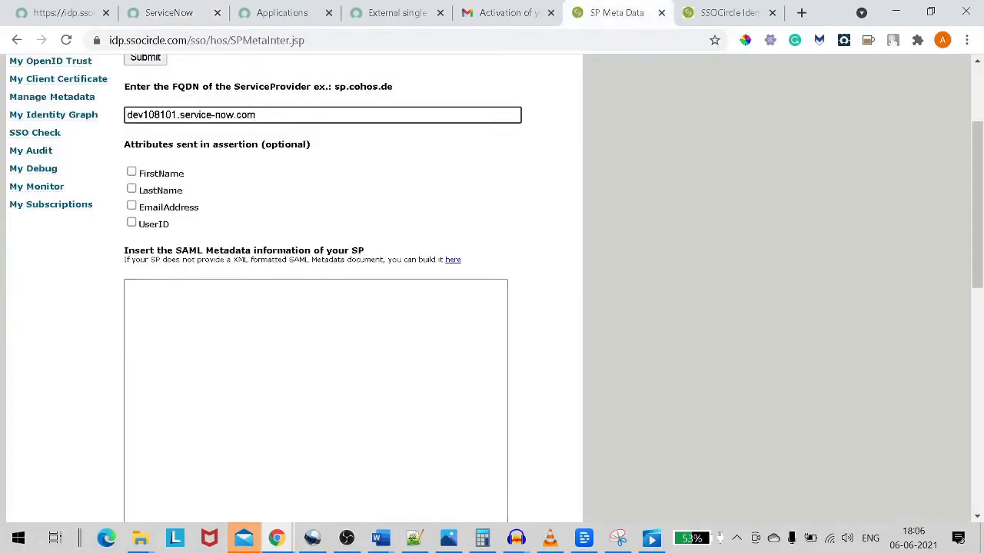
drag(193, 144, 273, 144)
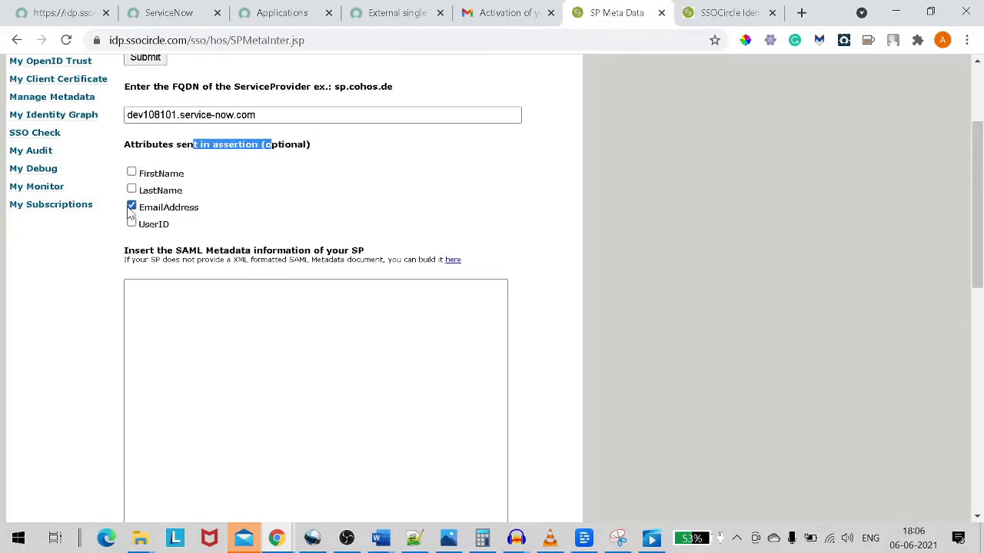
click(190, 325)
drag(125, 250, 327, 252)
click(254, 330)
key(ctrl+v)
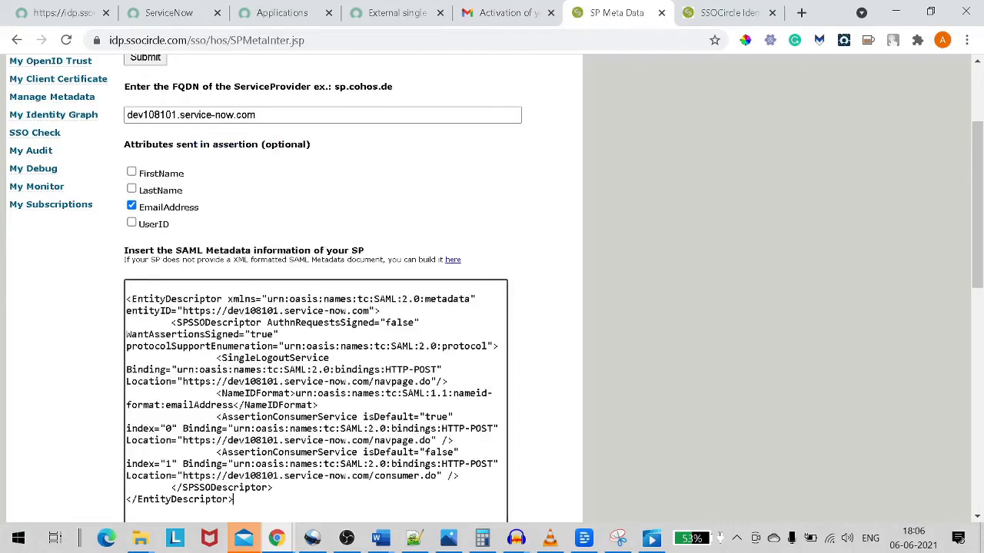
scroll(315, 308, down, 6)
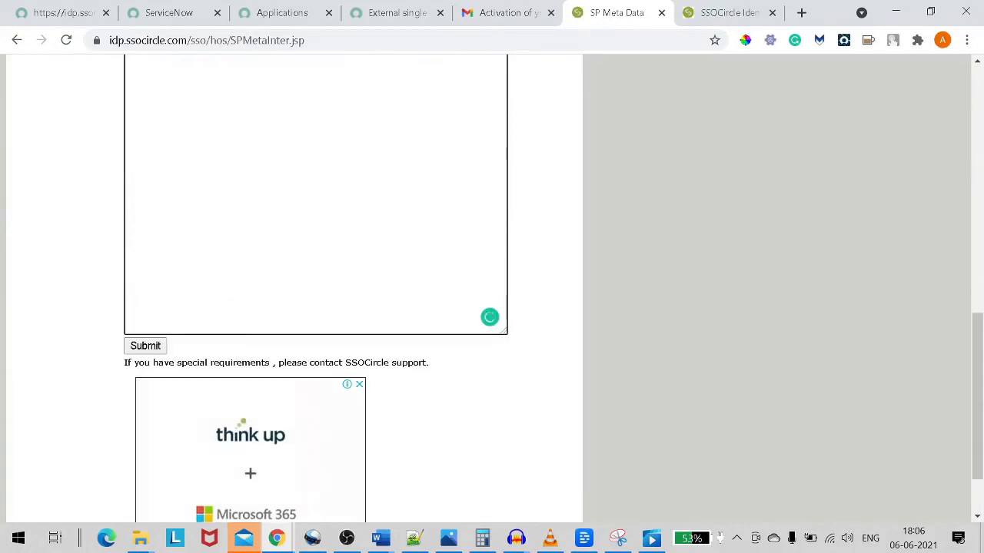
scroll(315, 308, up, 1)
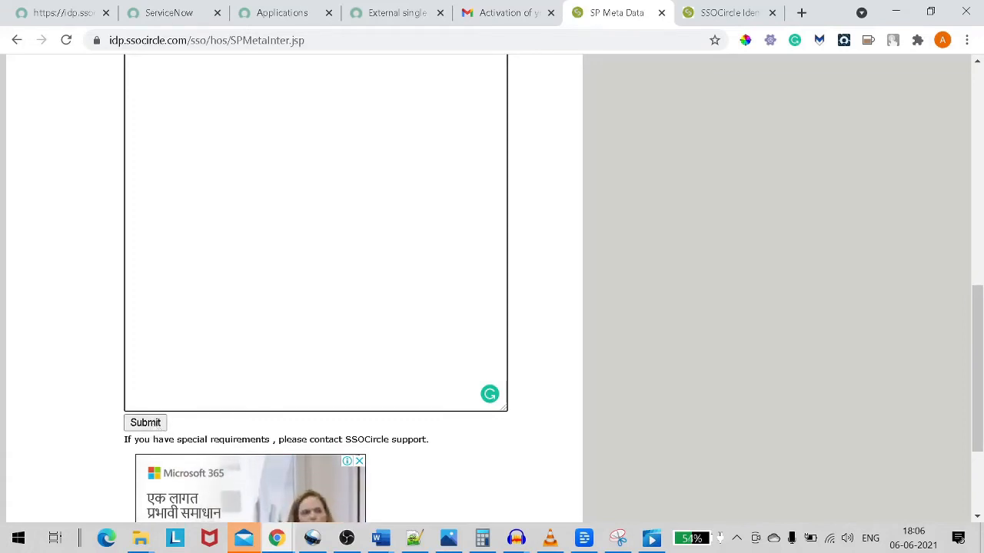
Submit the metadata import, then re-paste the ServiceNow XML and submit again.
click(145, 427)
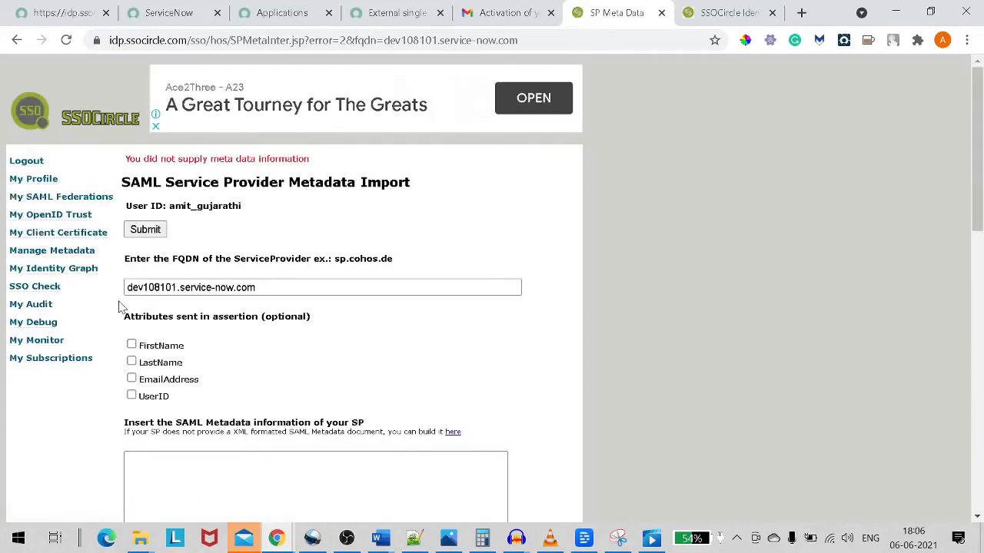
scroll(183, 304, down, 2)
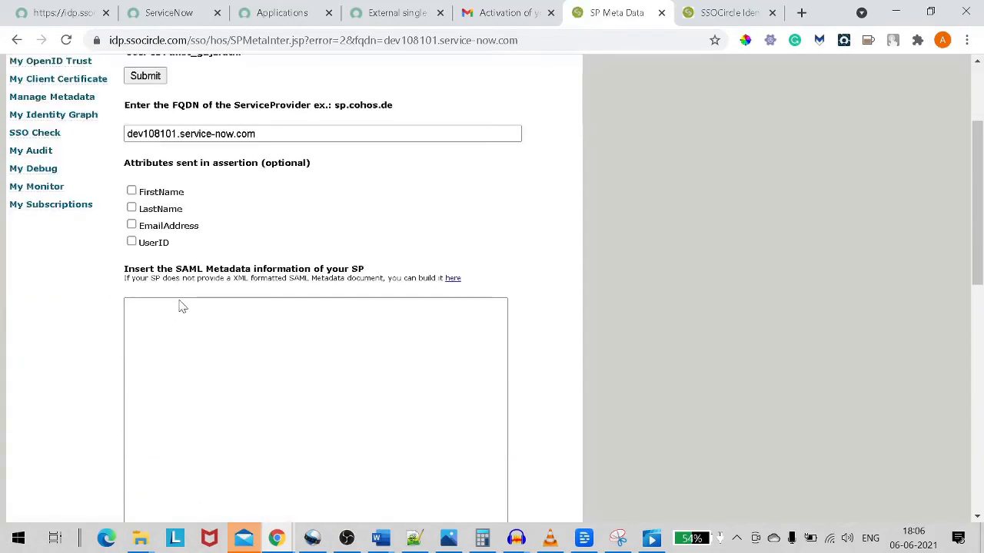
scroll(181, 305, up, 2)
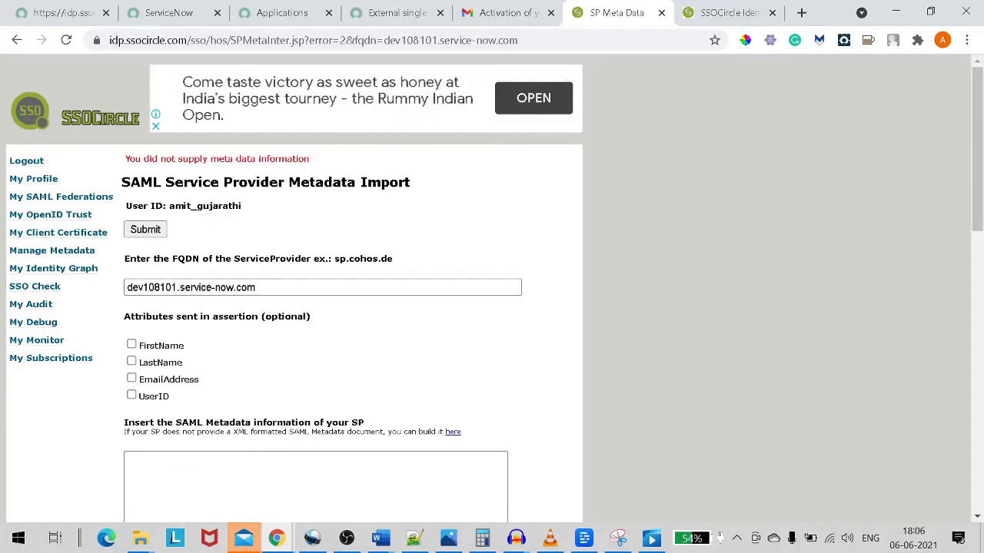
scroll(288, 303, down, 2)
click(290, 304)
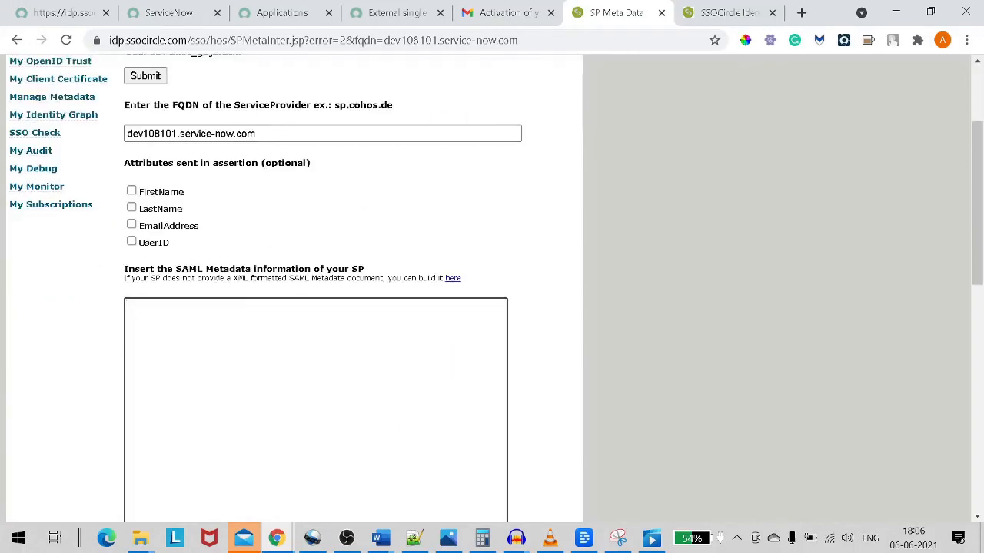
key(ctrl+v)
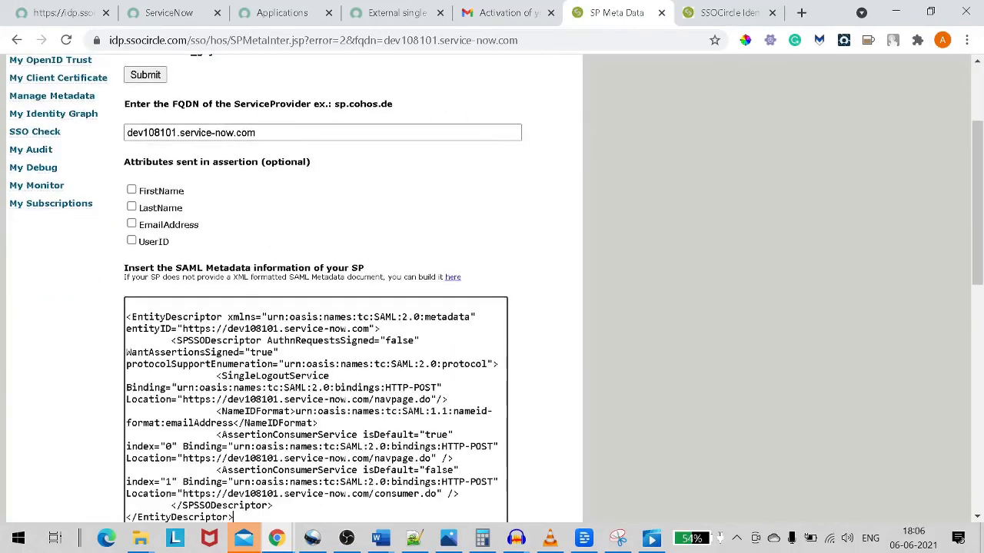
scroll(169, 443, down, 6)
scroll(168, 443, down, 3)
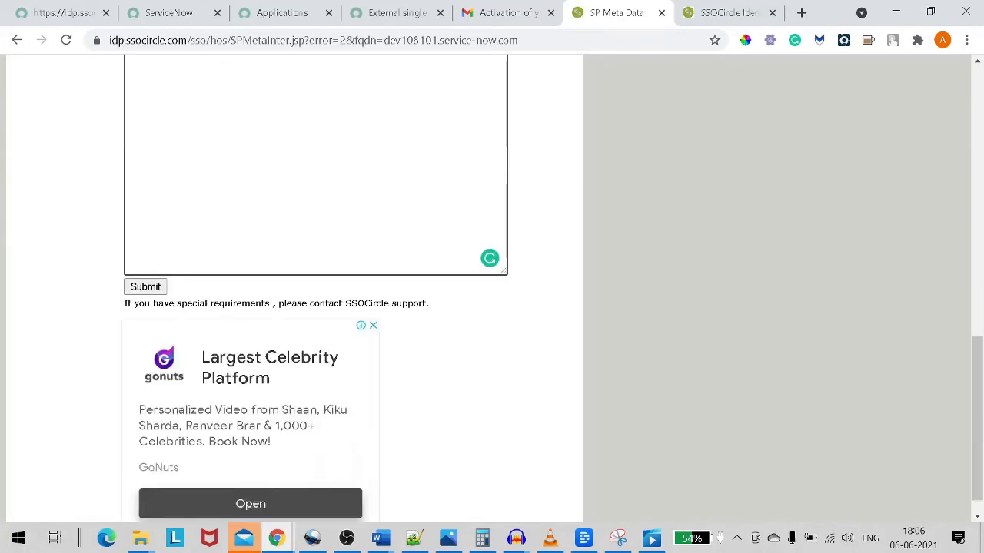
click(146, 260)
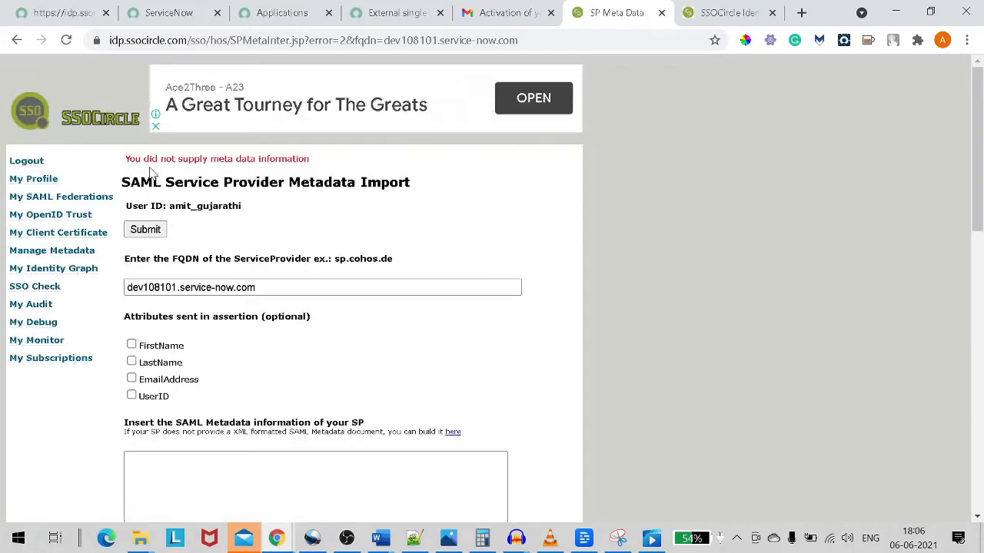
After the missing-metadata error, paste the EntityDescriptor XML once more and submit it successfully.
drag(161, 183, 233, 159)
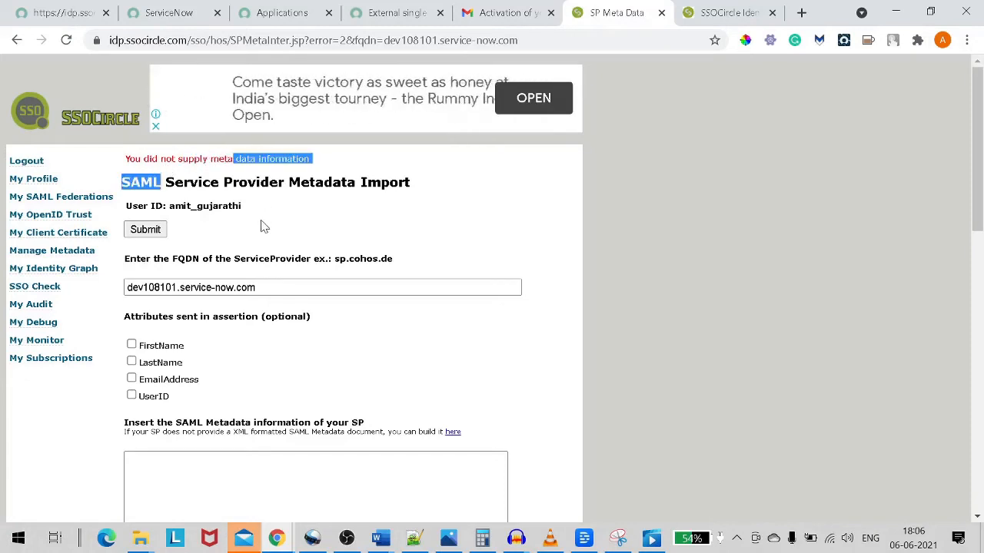
scroll(261, 226, down, 2)
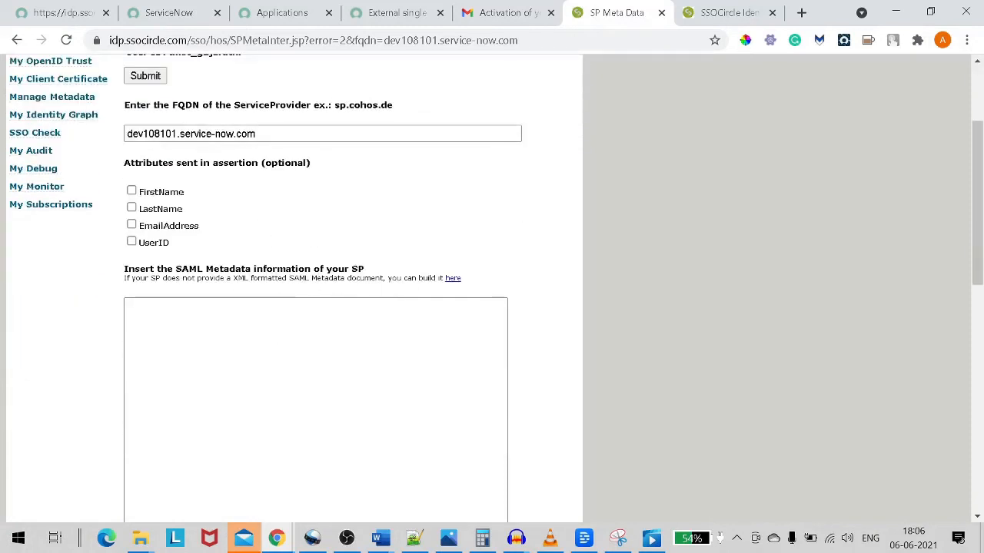
click(230, 346)
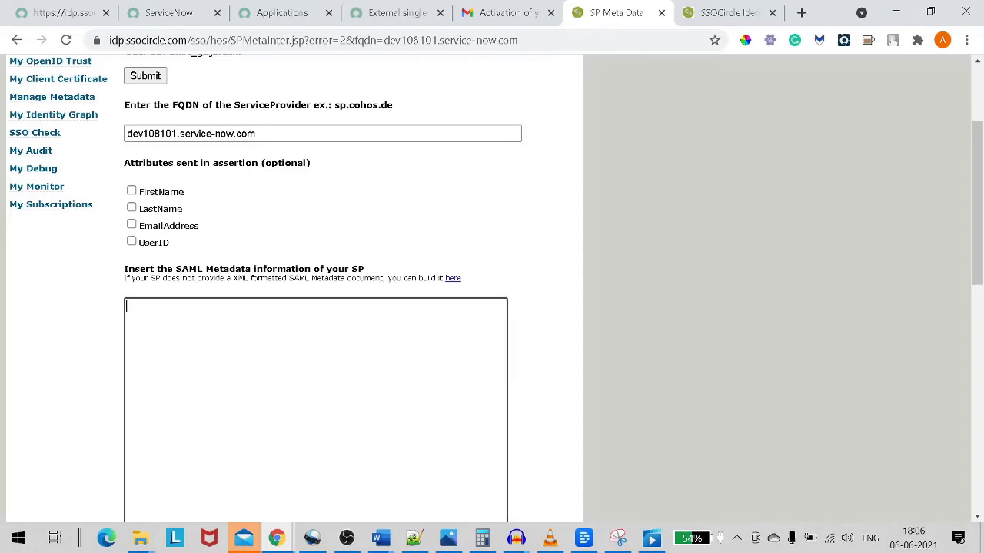
scroll(315, 288, down, 5)
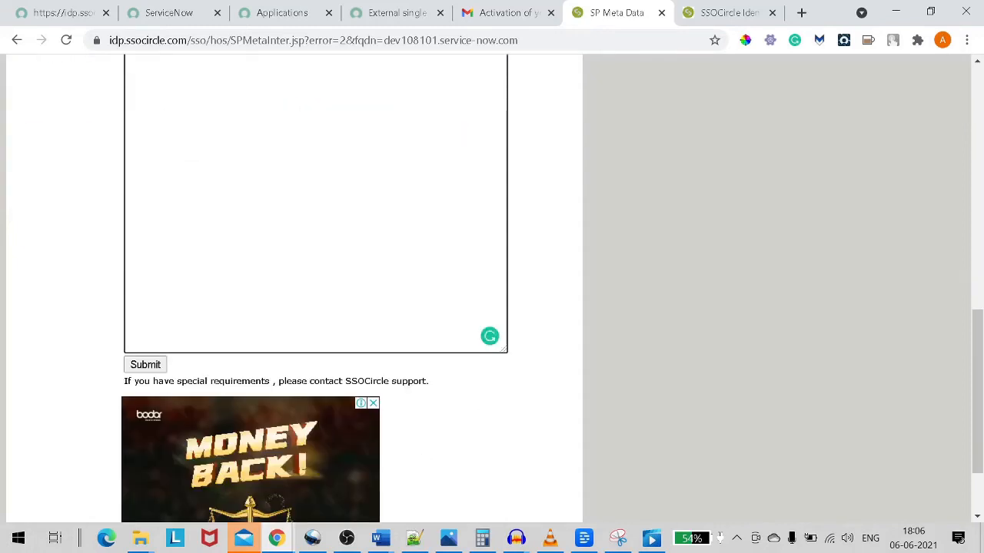
scroll(316, 288, down, 2)
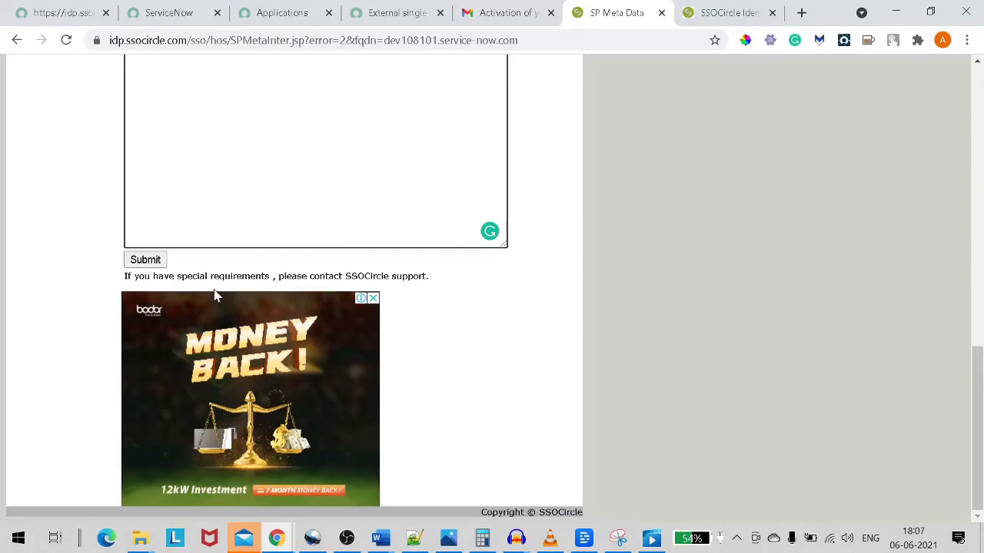
scroll(215, 296, up, 5)
scroll(198, 264, down, 1)
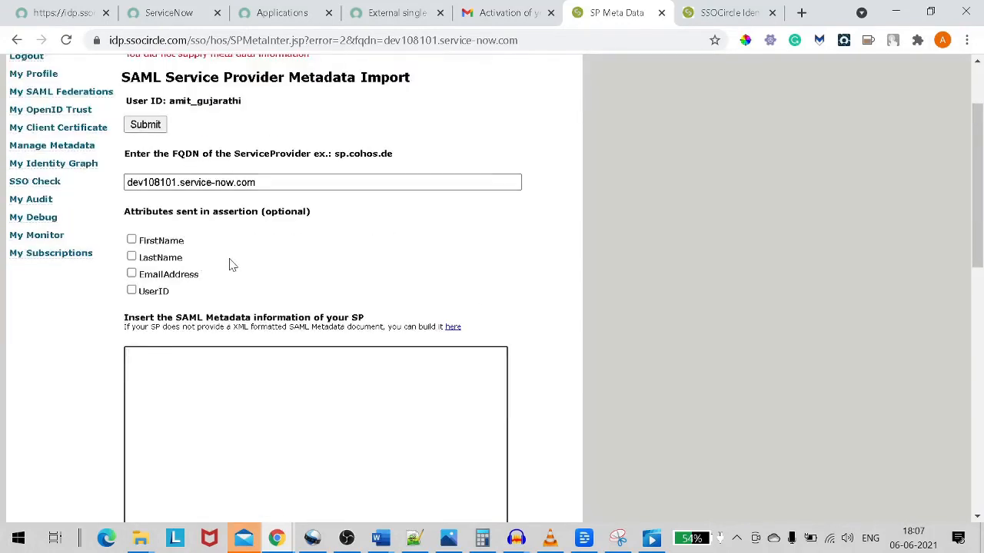
scroll(232, 265, down, 1)
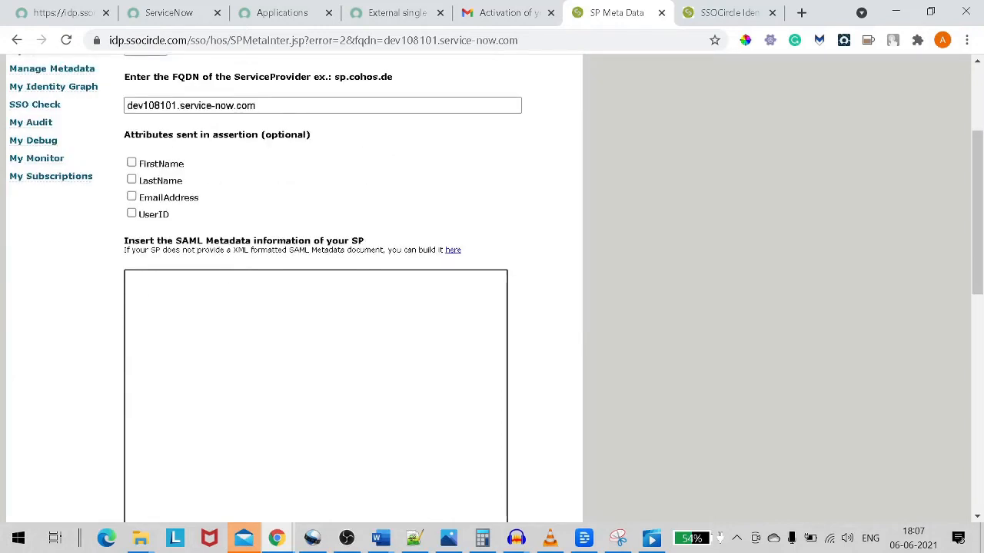
key(ctrl+v)
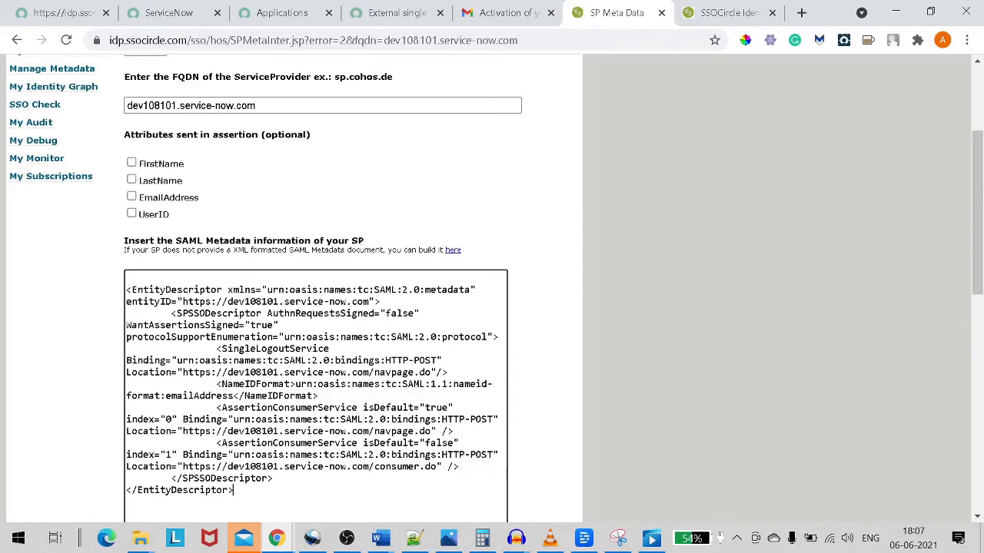
scroll(492, 307, down, 6)
scroll(492, 307, up, 3)
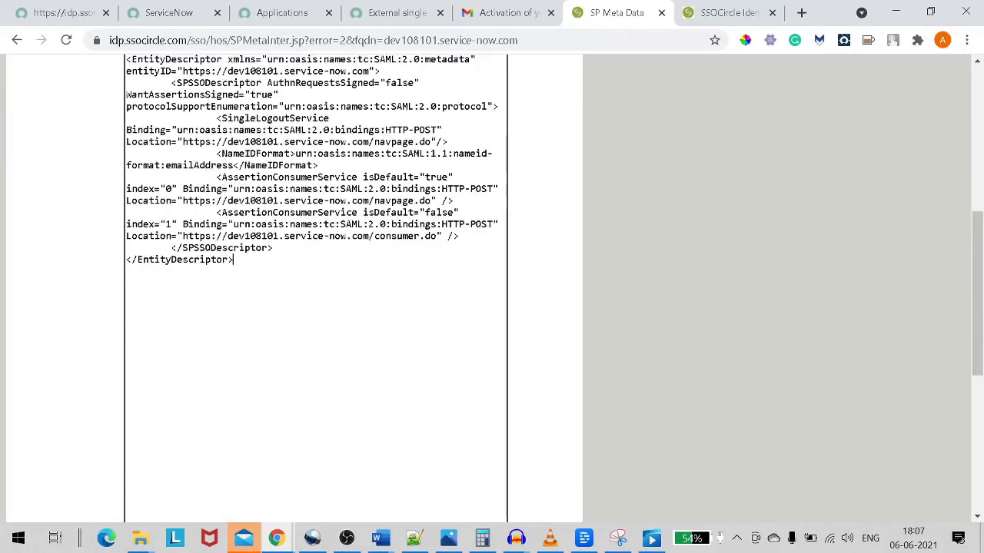
scroll(31, 285, up, 5)
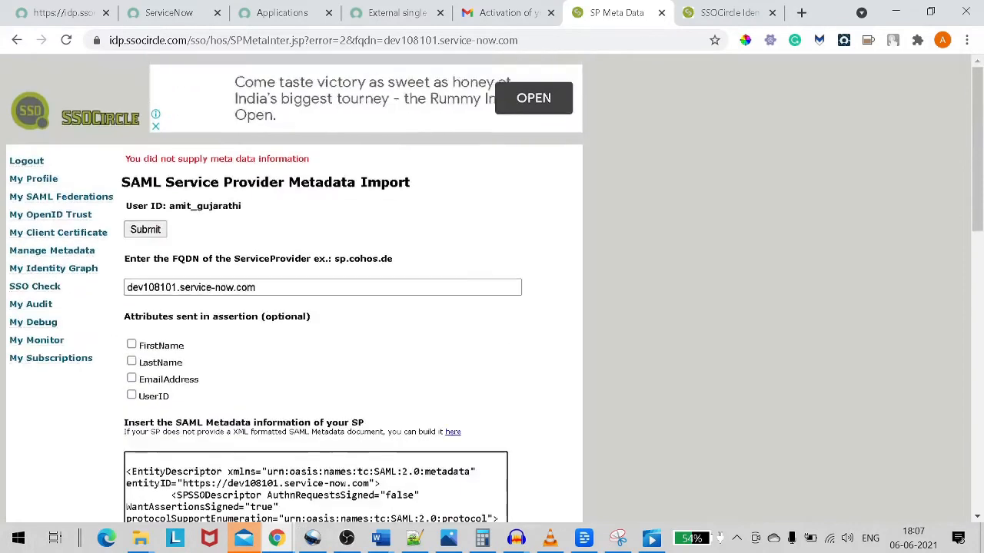
click(161, 234)
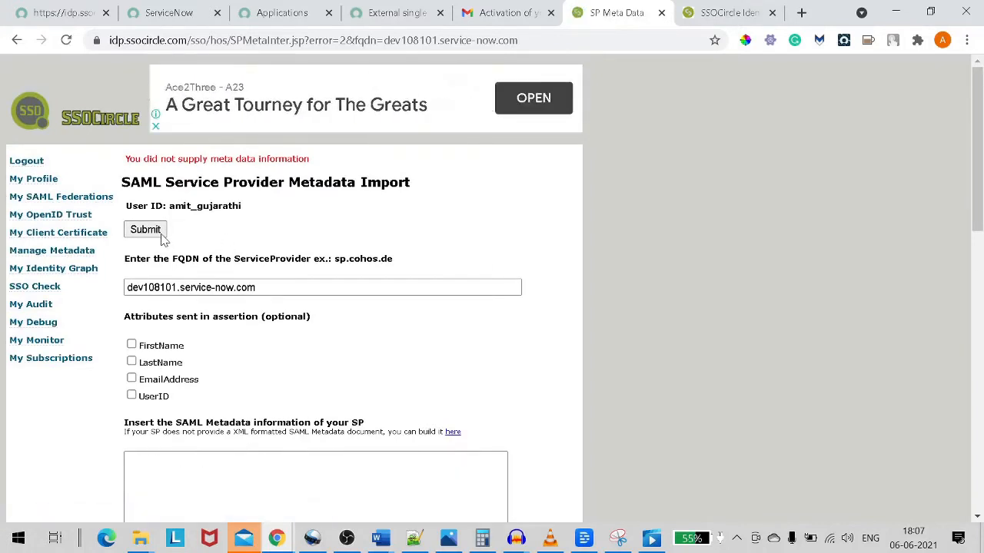
scroll(279, 310, down, 1)
scroll(279, 309, up, 1)
click(64, 255)
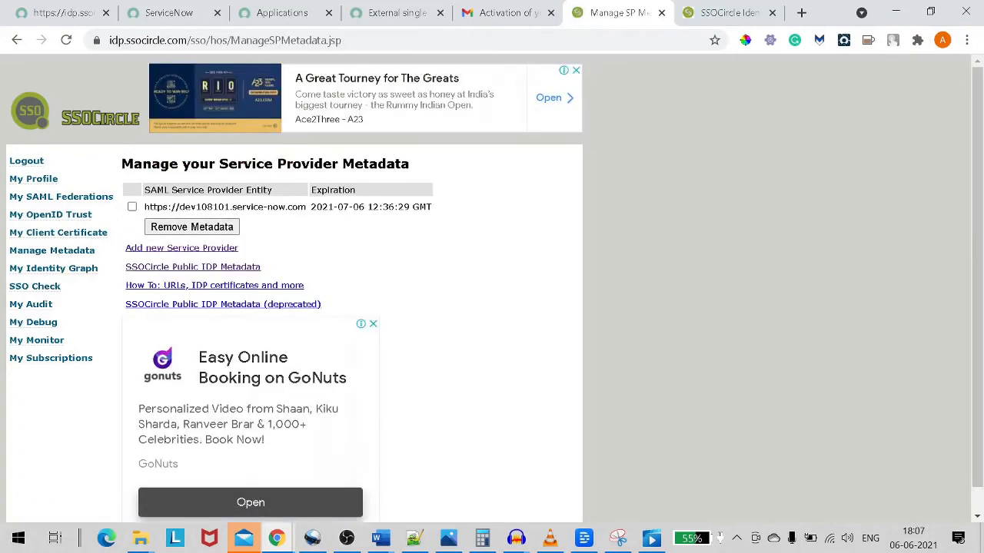
drag(233, 207, 388, 206)
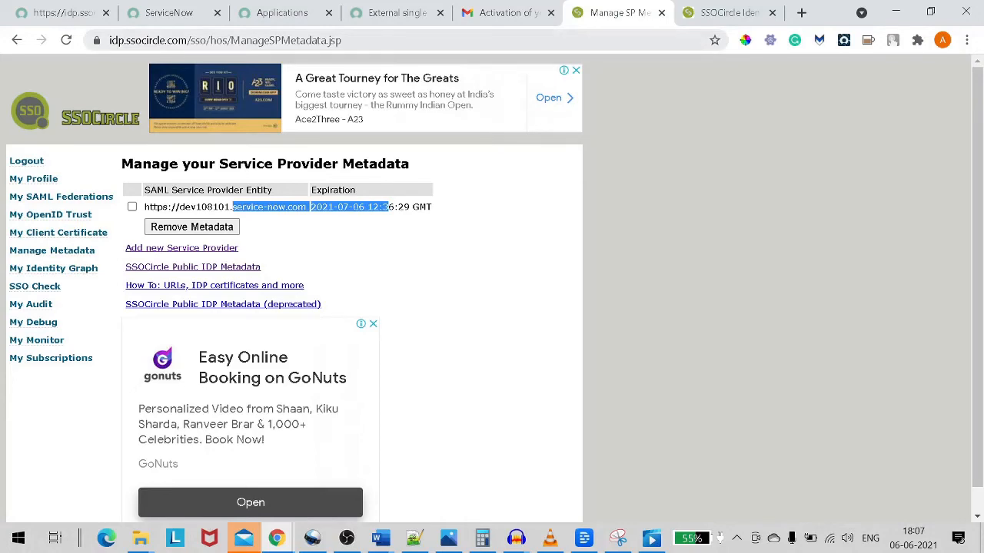
Review ServiceNow's SSOCircle Identity Provider form and run Test Connection.
click(64, 12)
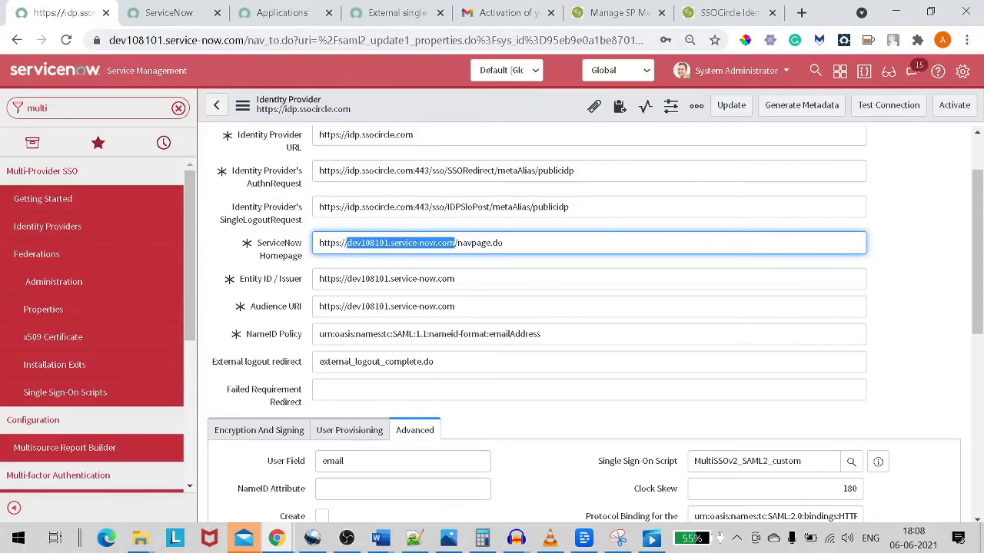
scroll(584, 307, down, 2)
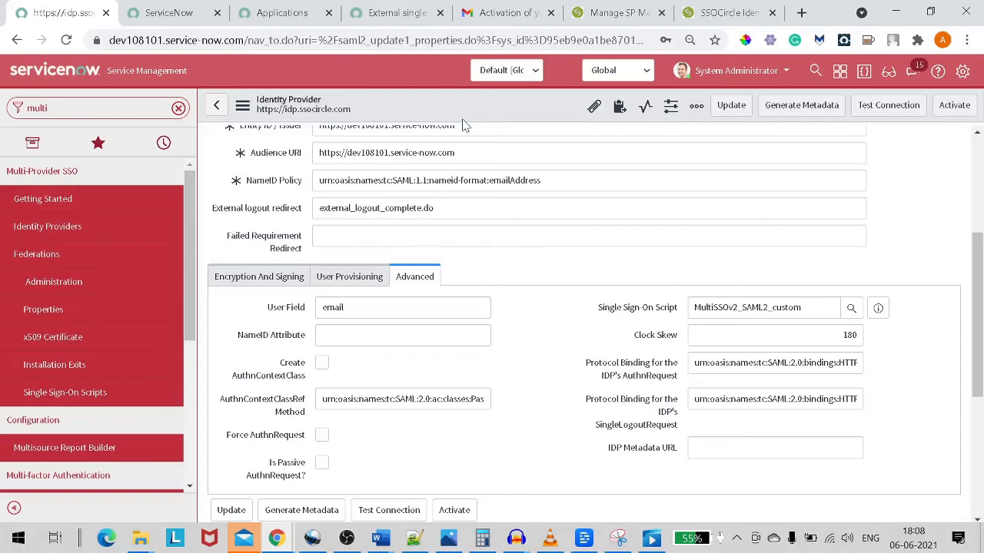
scroll(584, 307, down, 3)
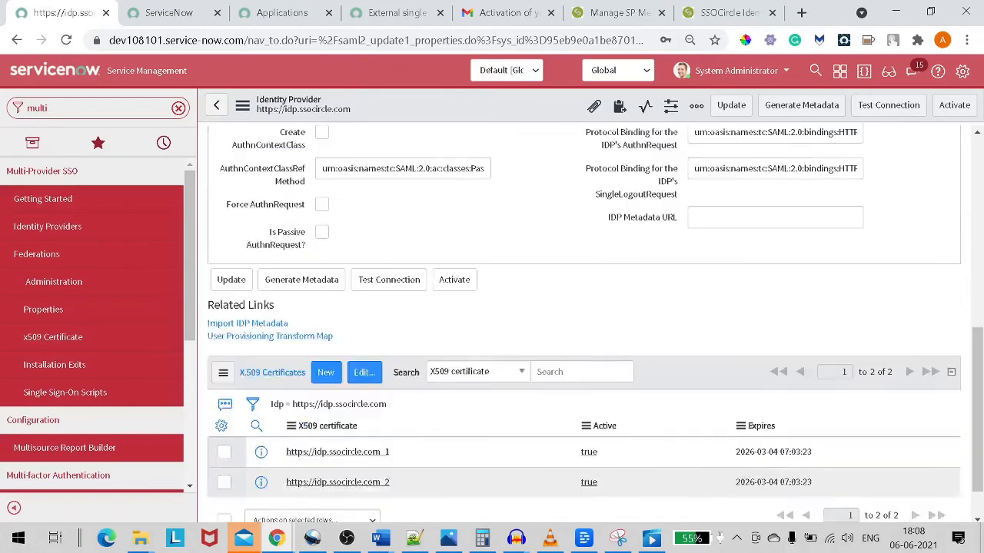
scroll(750, 239, down, 1)
scroll(751, 239, up, 3)
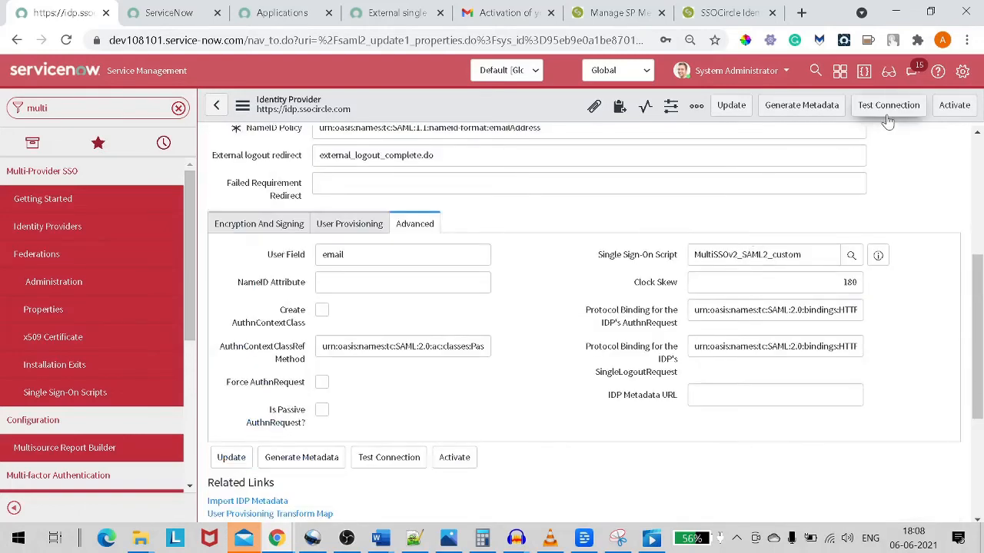
scroll(745, 199, up, 4)
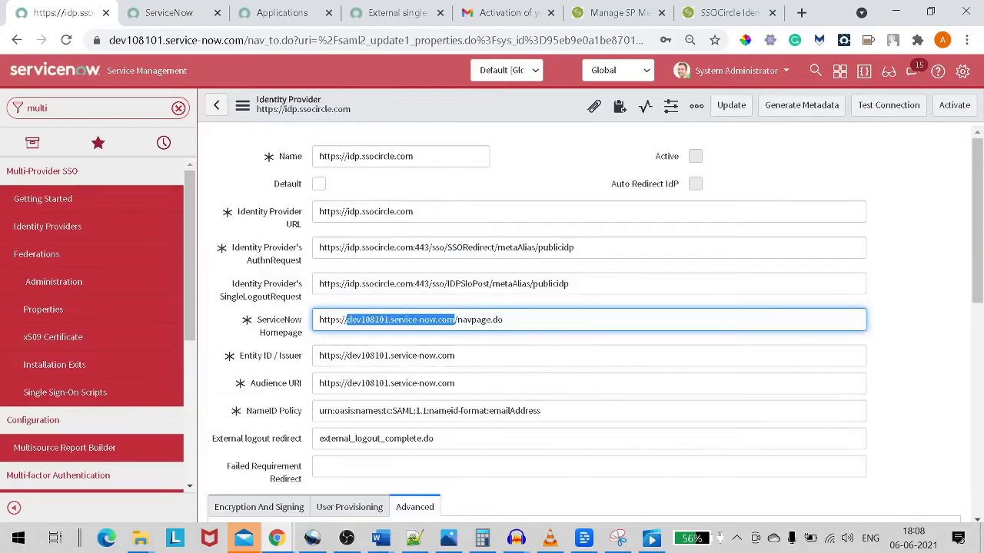
click(867, 113)
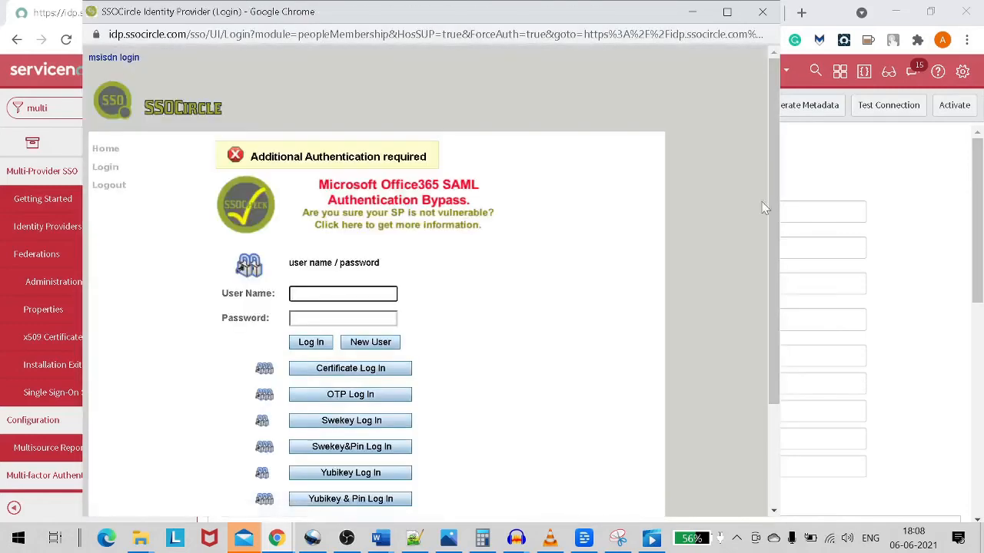
Copy the stored username from the saved notes into the login window's User Name field.
scroll(355, 229, down, 3)
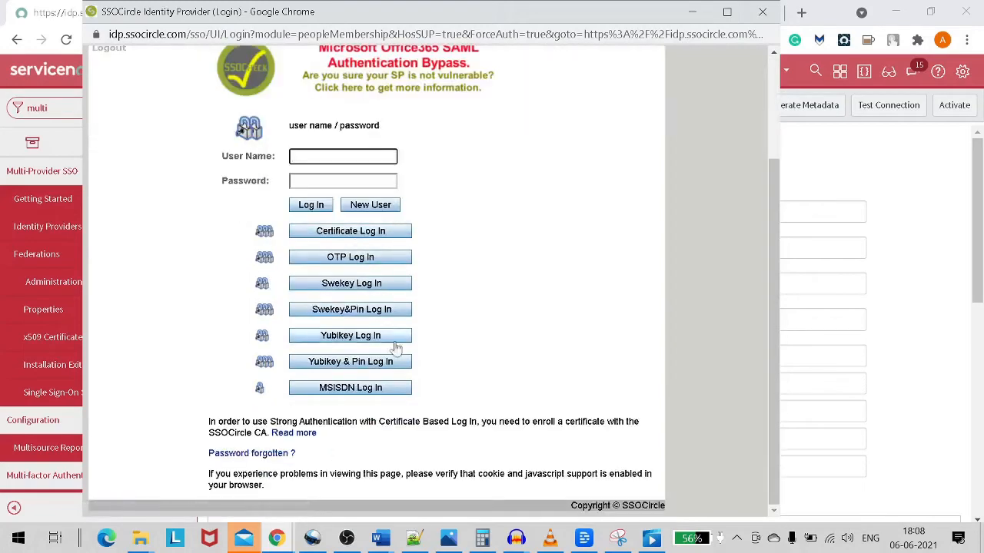
click(414, 538)
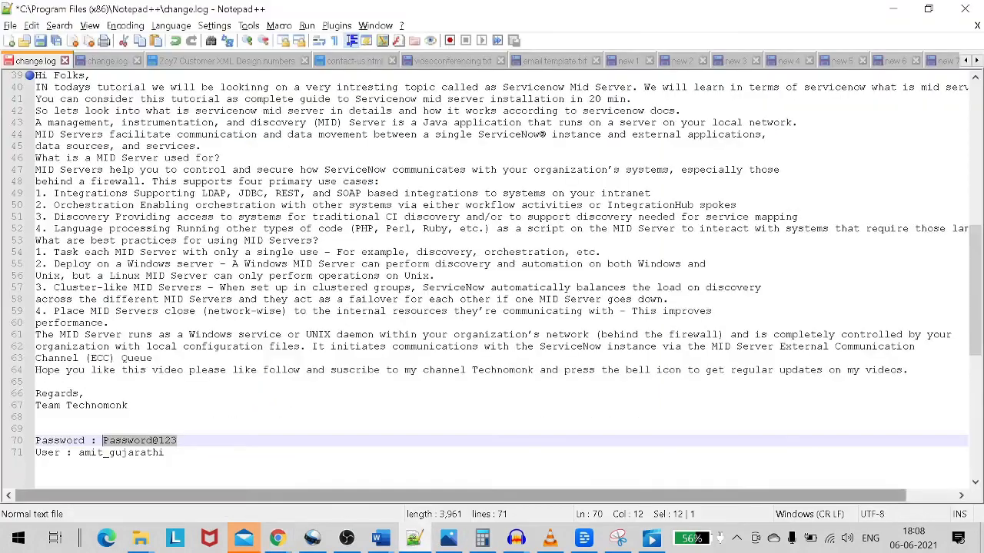
click(104, 453)
double_click(104, 452)
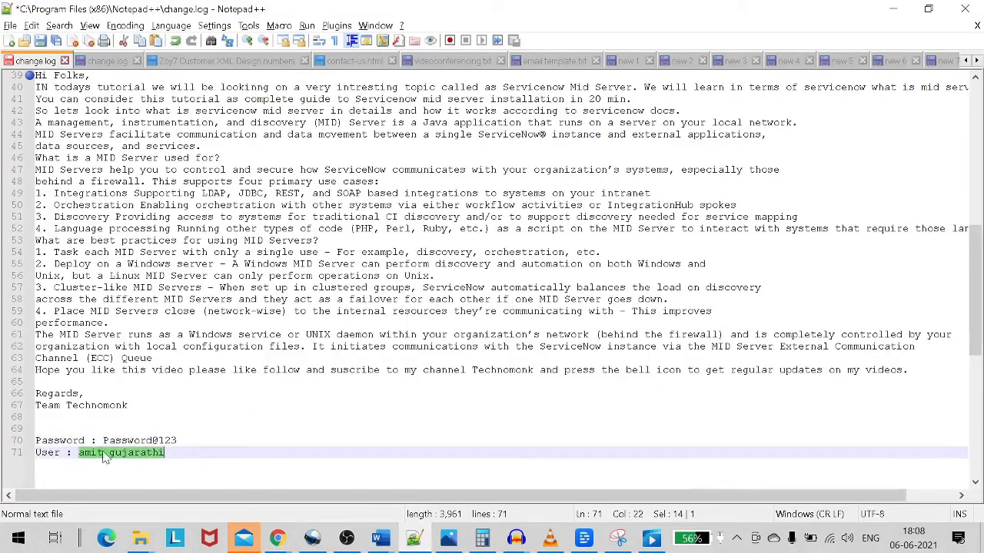
key(ctrl+c)
key(alt+Tab)
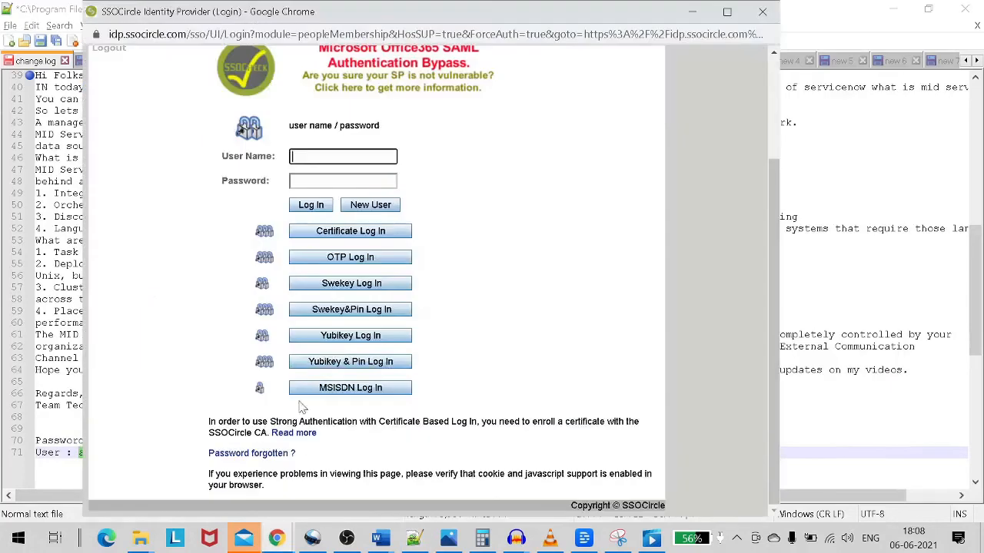
key(ctrl+v)
Copy the stored password into the Password field and log in to SSOCircle.
key(alt+Tab)
key(Up)
key(End)
key(shift+Left)
key(shift+Left)
key(shift+Left)
key(shift+Left)
key(shift+Left)
key(shift+Left)
key(shift+Left)
key(shift+Left)
key(shift+Left)
key(shift+Left)
key(shift+Left)
key(shift+Left)
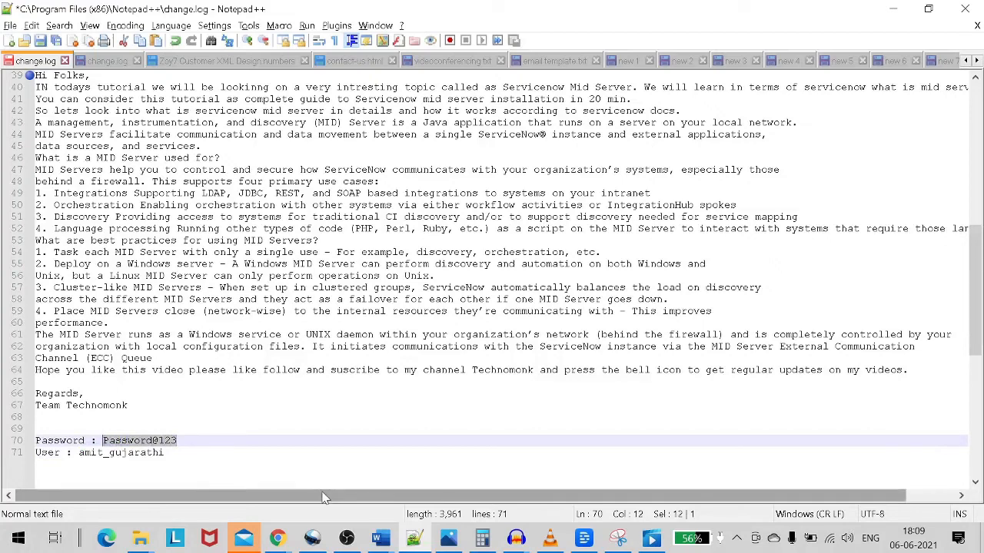
key(ctrl+c)
key(alt+Tab)
key(Tab)
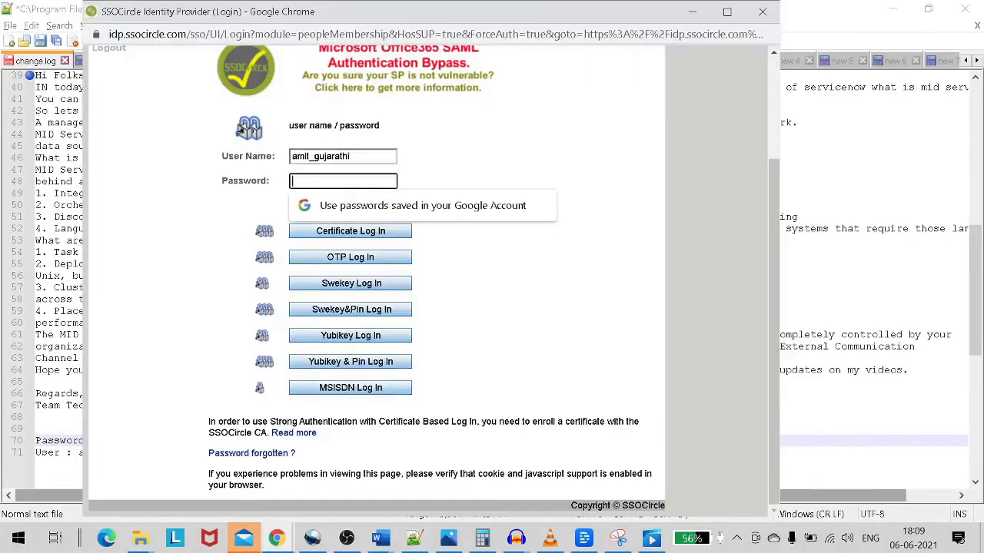
key(ctrl+v)
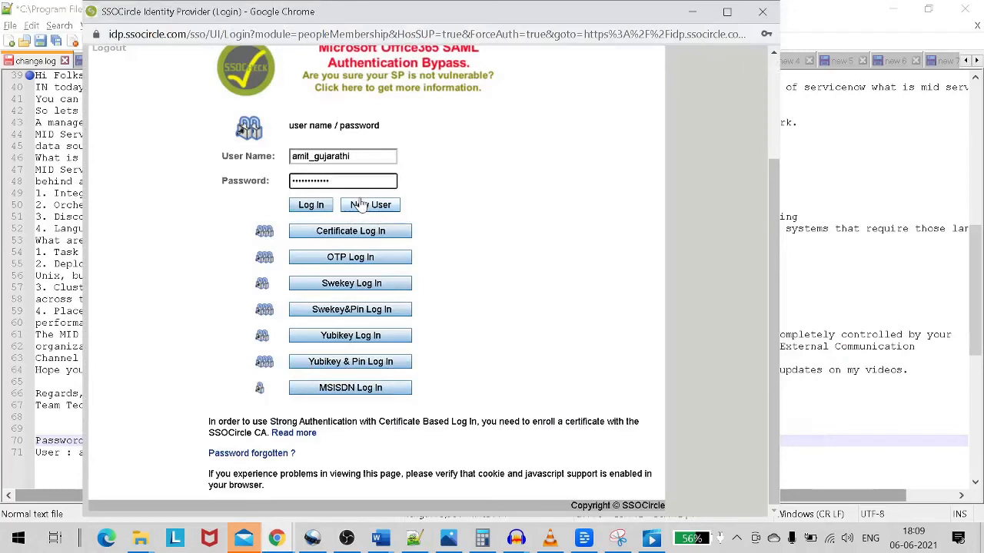
click(312, 208)
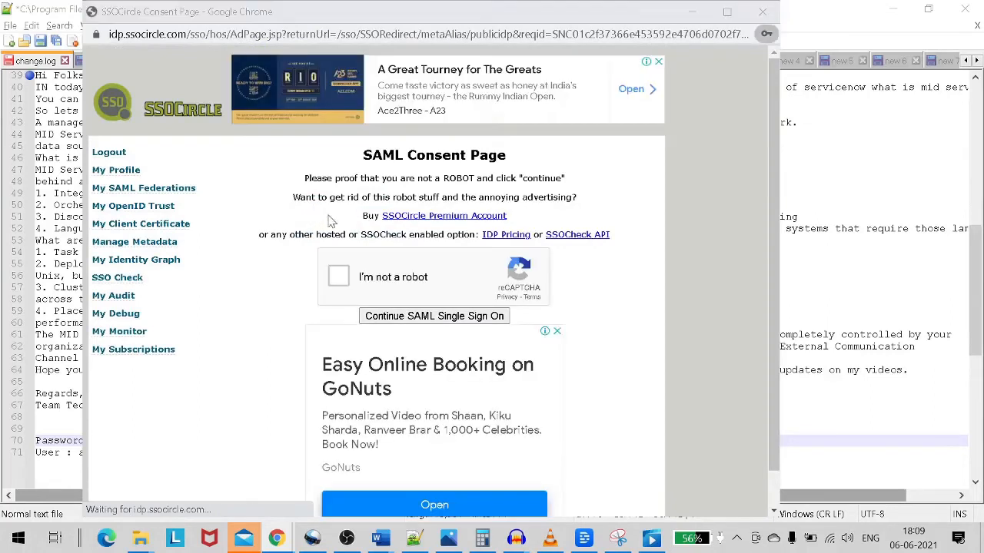
Dismiss the save-password prompt, pass SSOCircle's robot check and continue the SAML single sign-on.
click(769, 58)
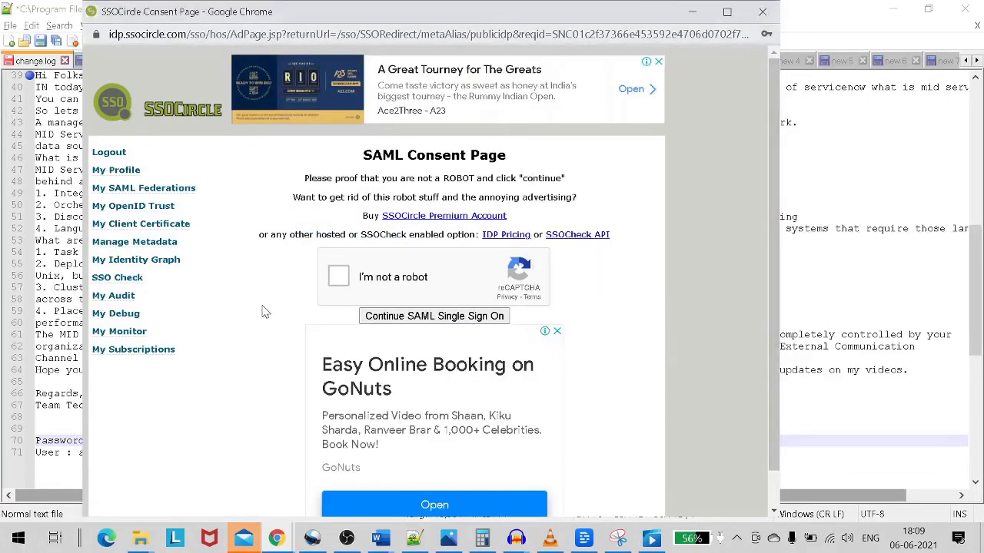
click(342, 282)
scroll(457, 288, down, 1)
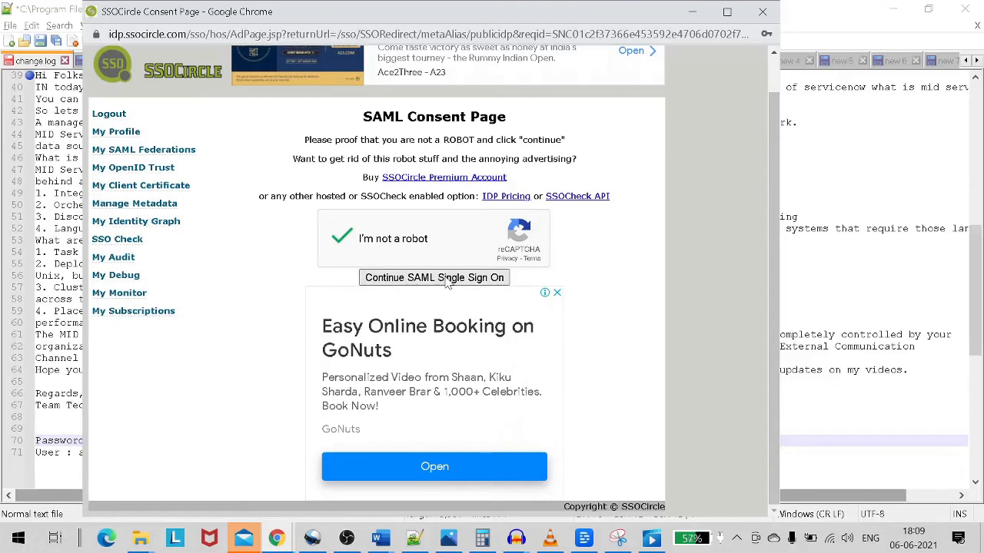
click(448, 281)
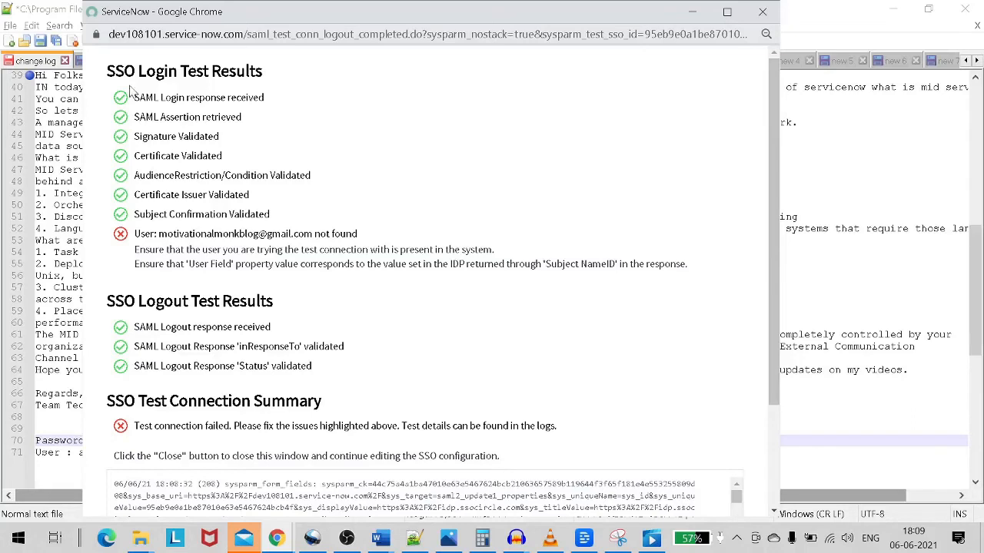
Highlight the response, assertion, signature, audience and certificate issuer checks in the test results.
drag(132, 95, 243, 114)
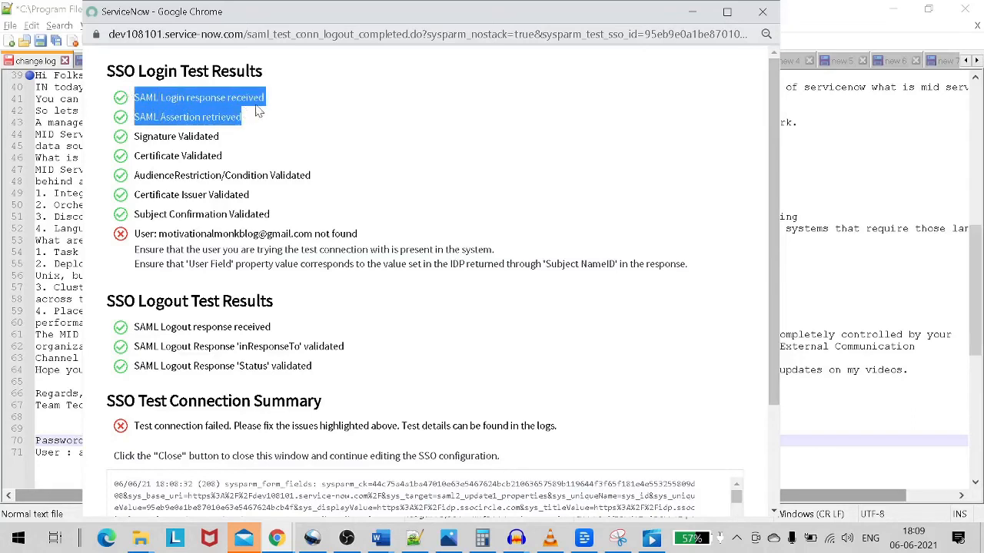
click(247, 111)
drag(145, 115, 230, 132)
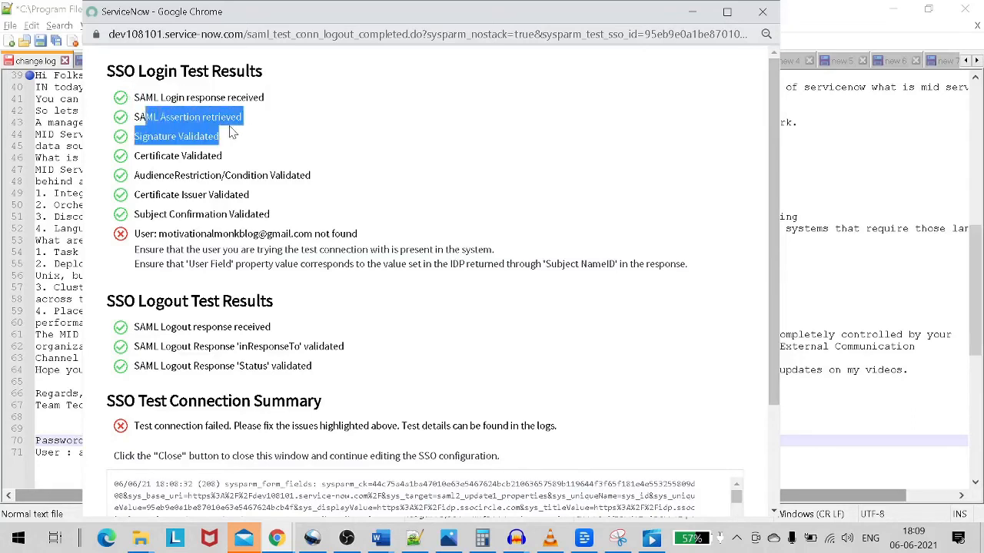
click(172, 151)
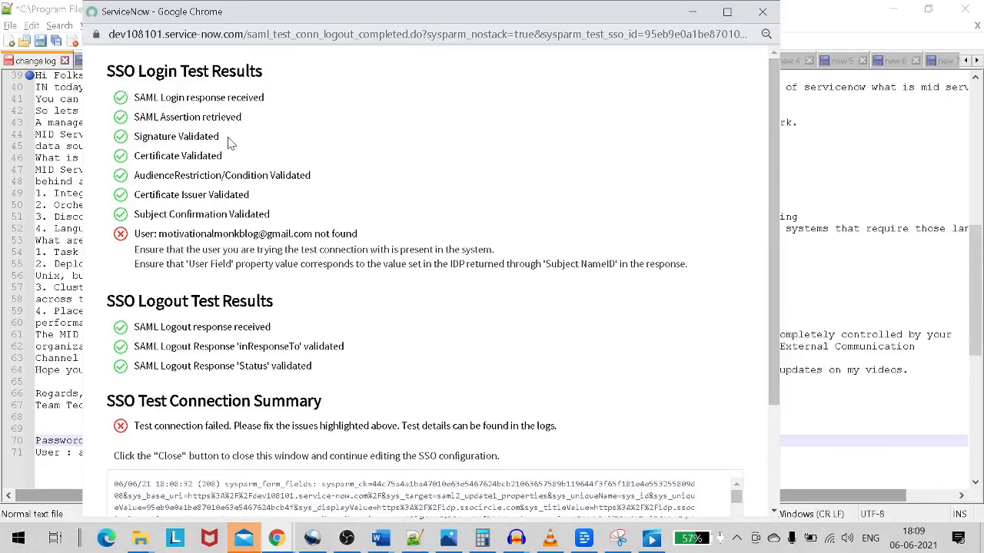
drag(154, 176, 343, 180)
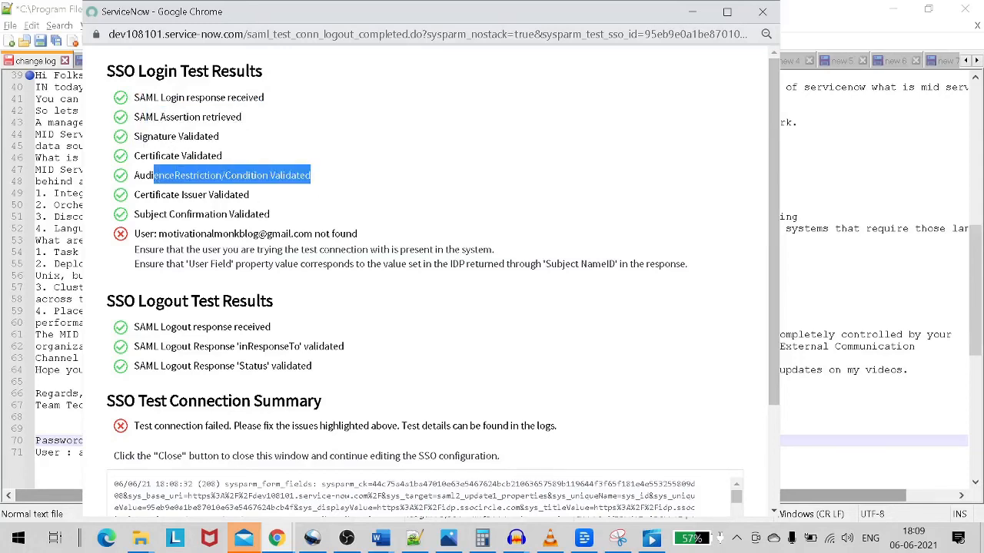
drag(145, 195, 270, 196)
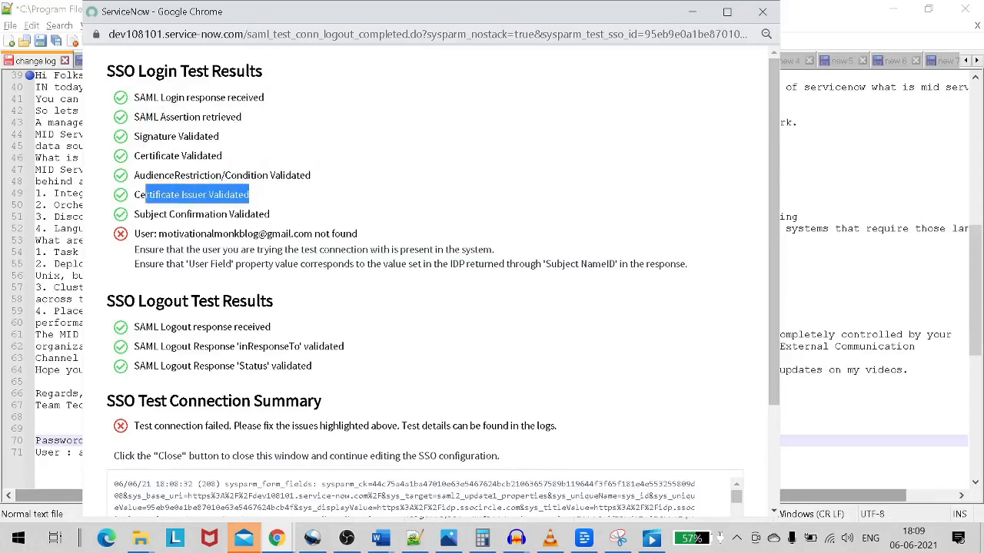
Highlight the user-not-found error and its e-mail address, then close the results window.
drag(135, 234, 258, 234)
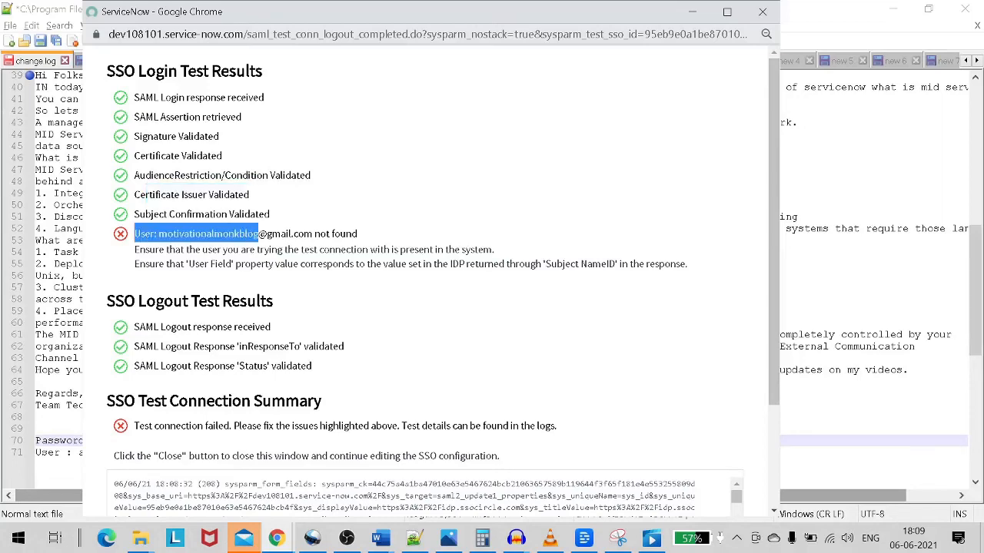
scroll(428, 280, down, 3)
scroll(427, 281, up, 3)
click(261, 234)
drag(159, 234, 375, 238)
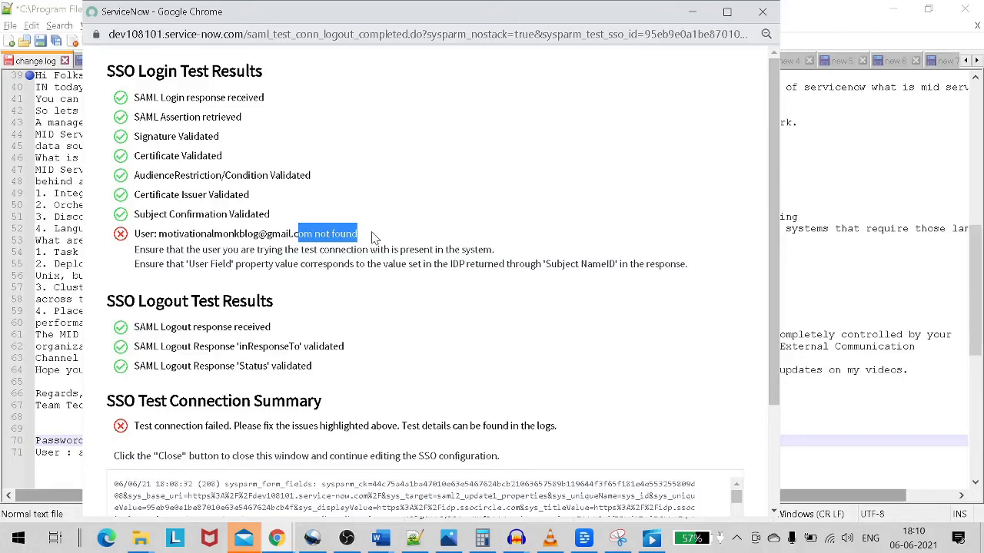
click(763, 11)
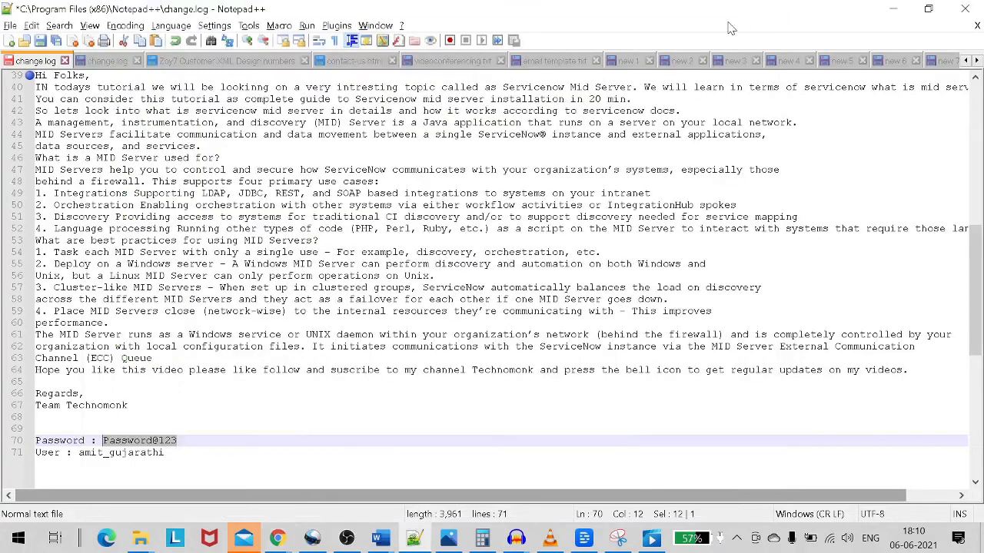
Select the e-mail value in the identity provider's User Field.
key(alt+Tab)
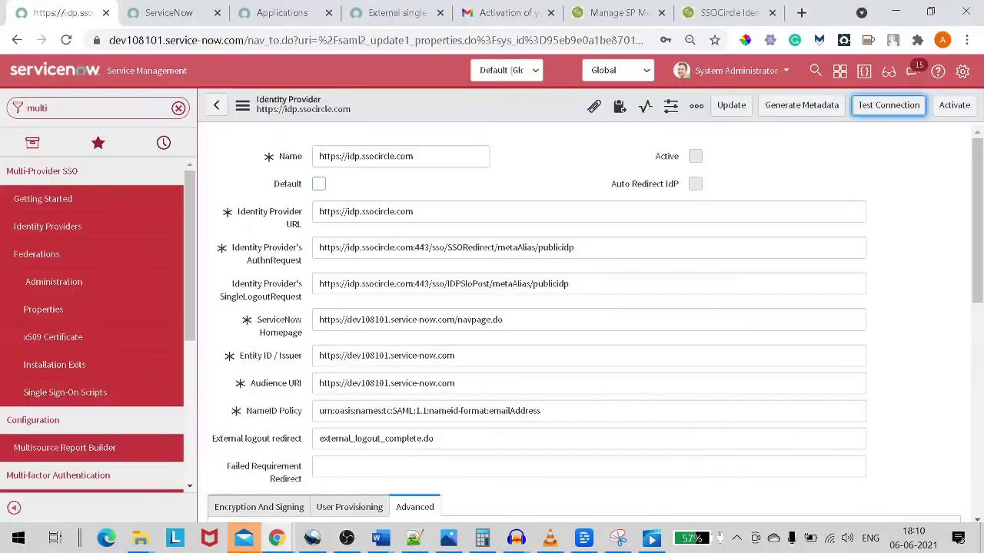
scroll(319, 185, down, 3)
double_click(322, 307)
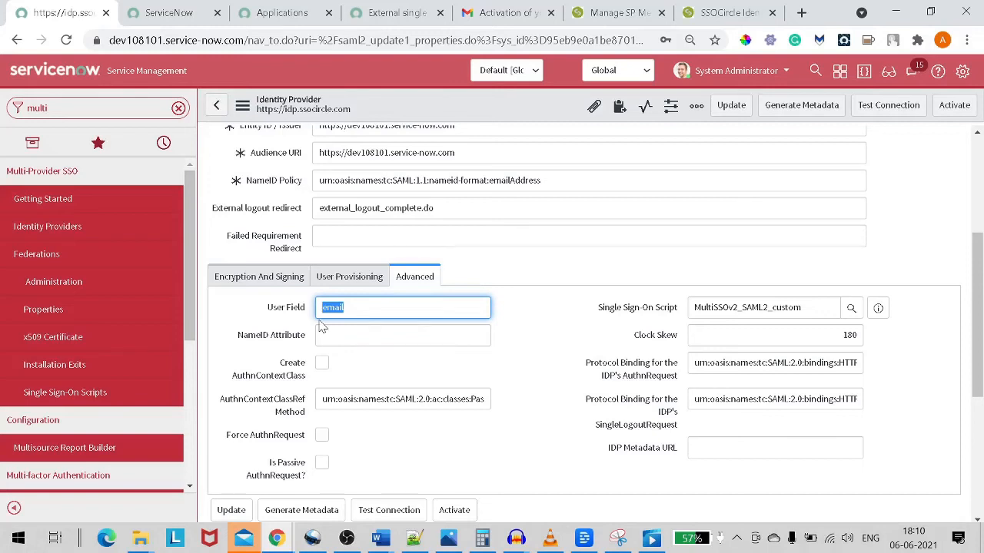
Open sys_user.LIST from the Filter navigator in a new tab.
click(177, 111)
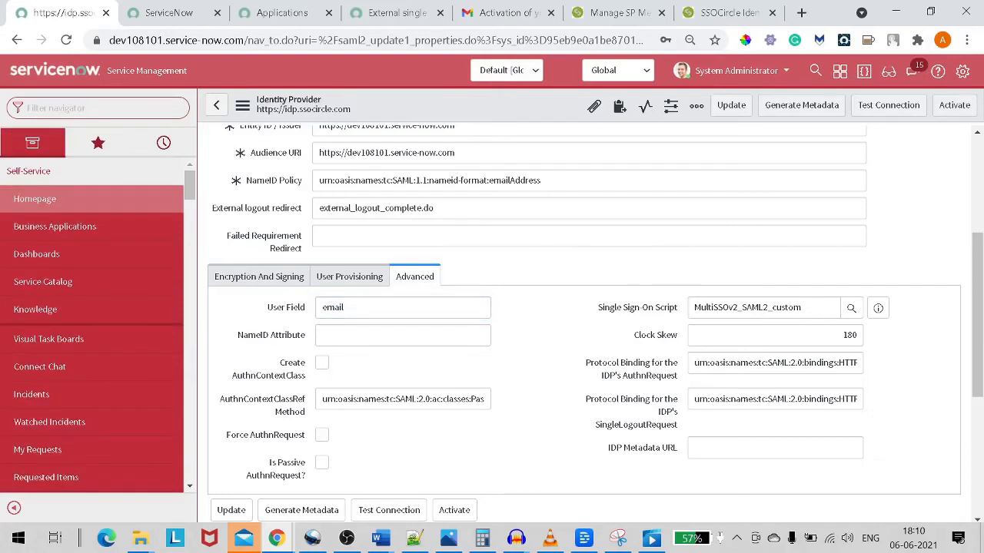
text(sys_)
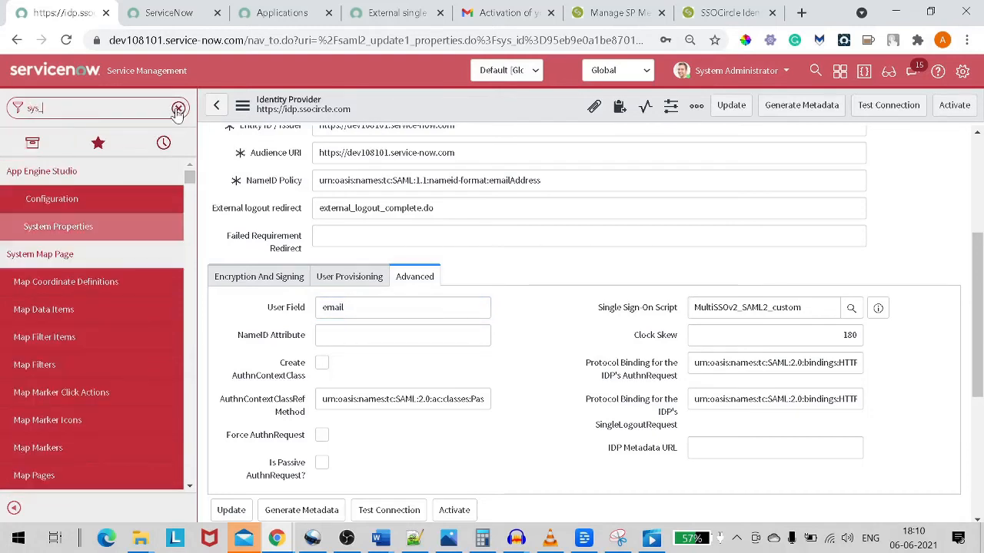
text(user.L)
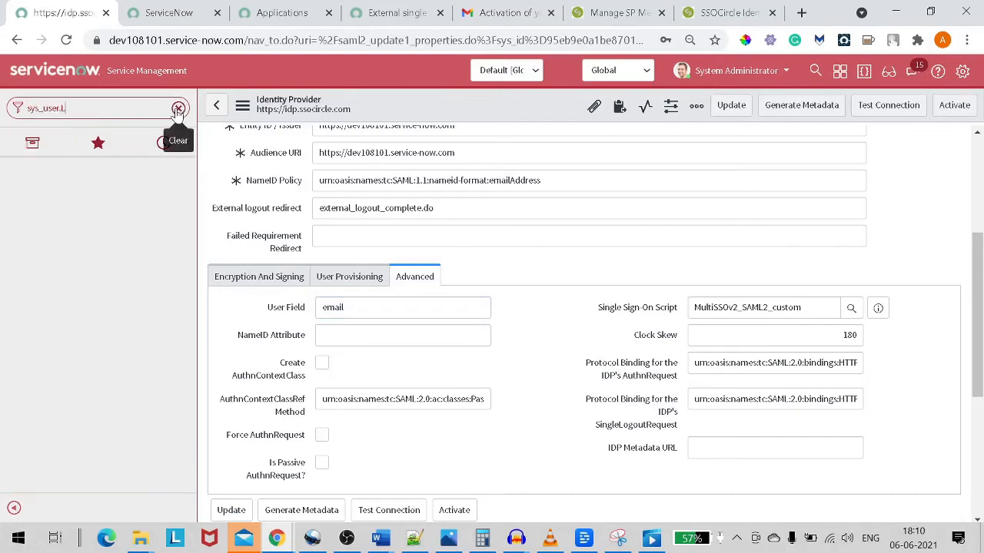
text(IST)
key(Return)
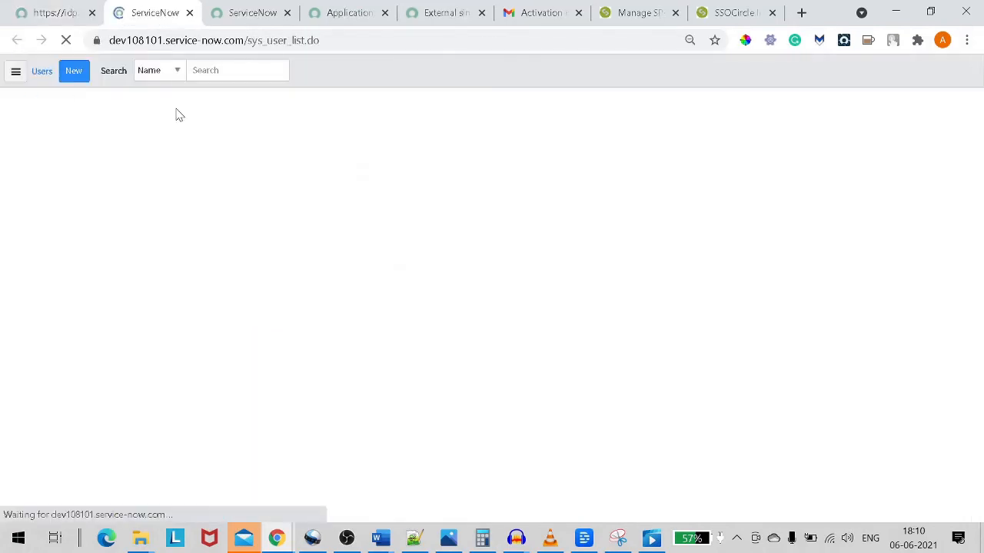
Filter users by User ID admin and open the admin record.
text(admin)
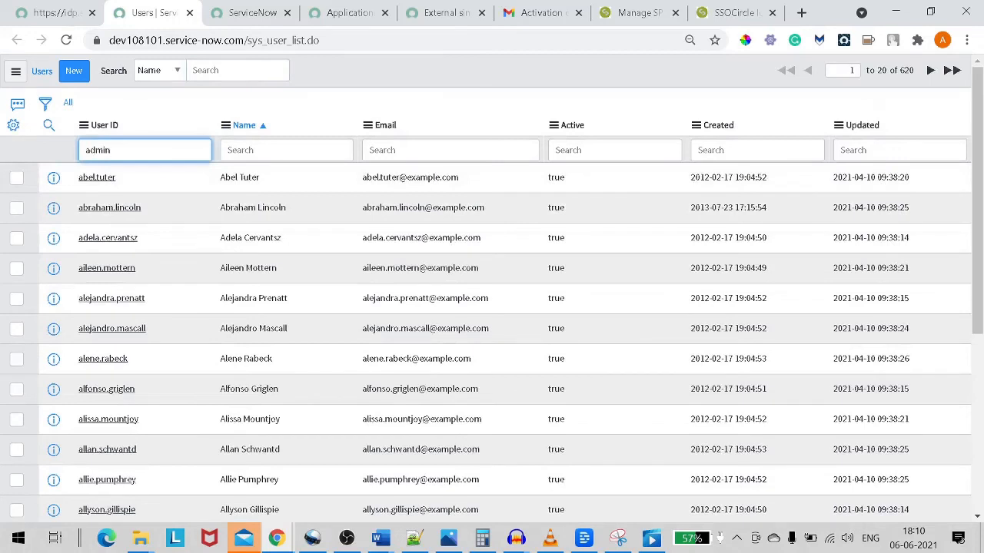
key(Return)
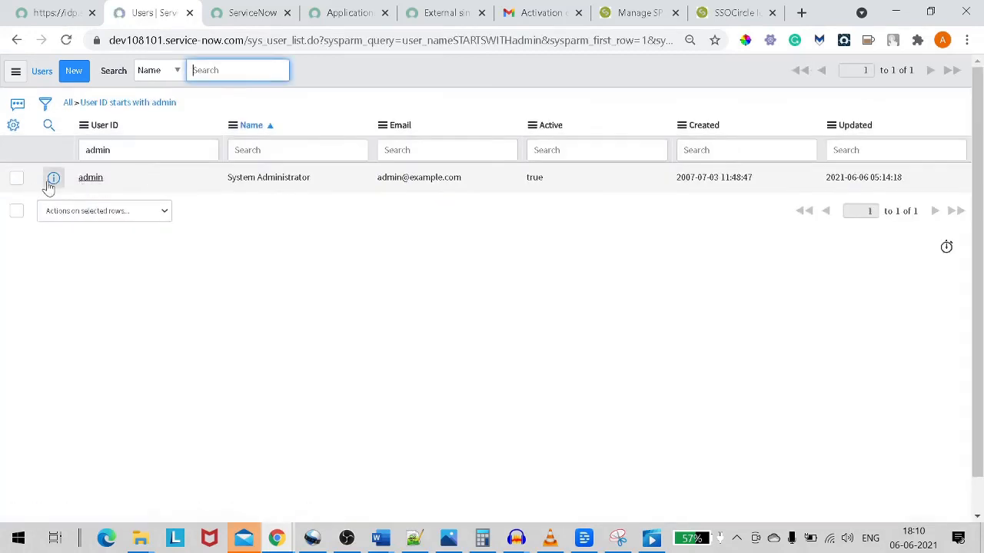
click(79, 181)
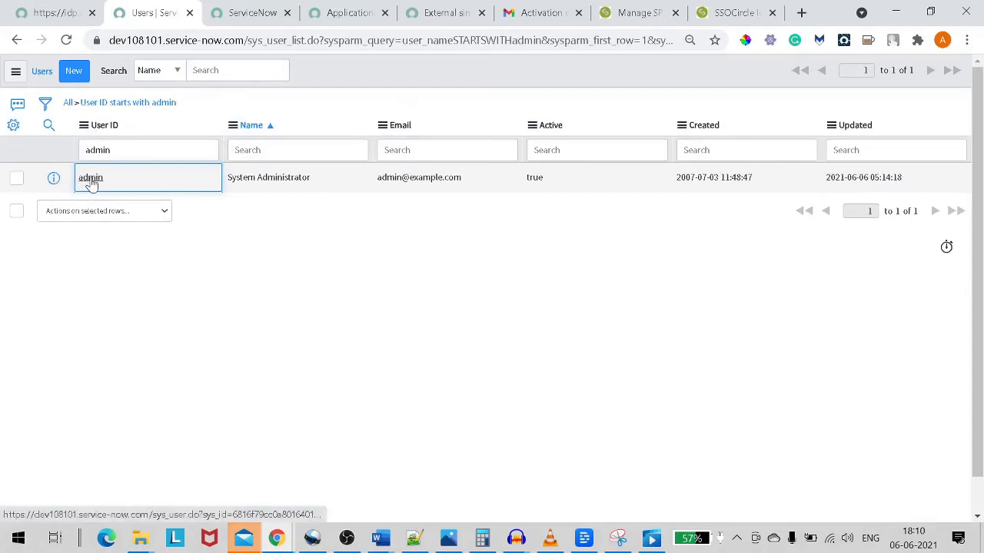
click(91, 179)
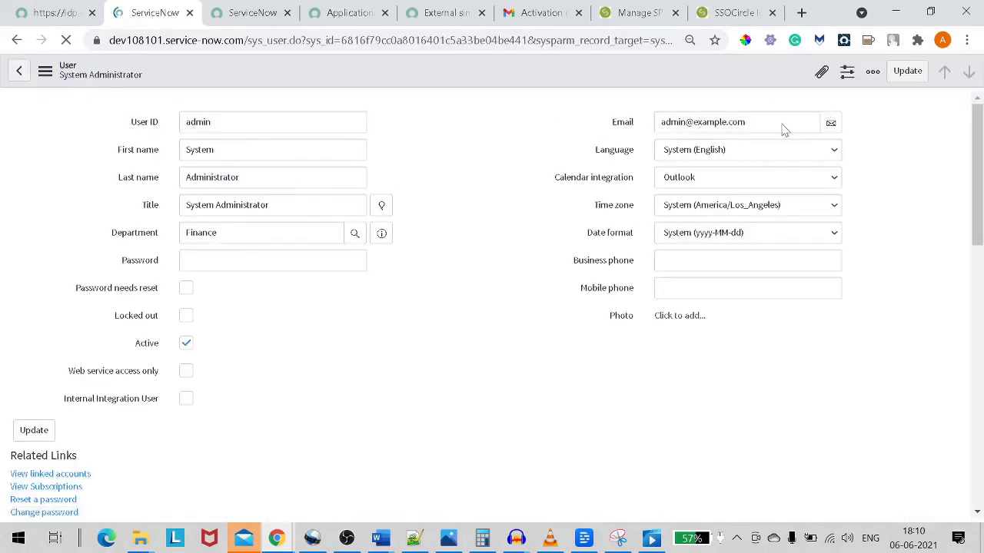
Replace the admin's Email with the administrator's Gmail address and save the record.
triple_click(784, 129)
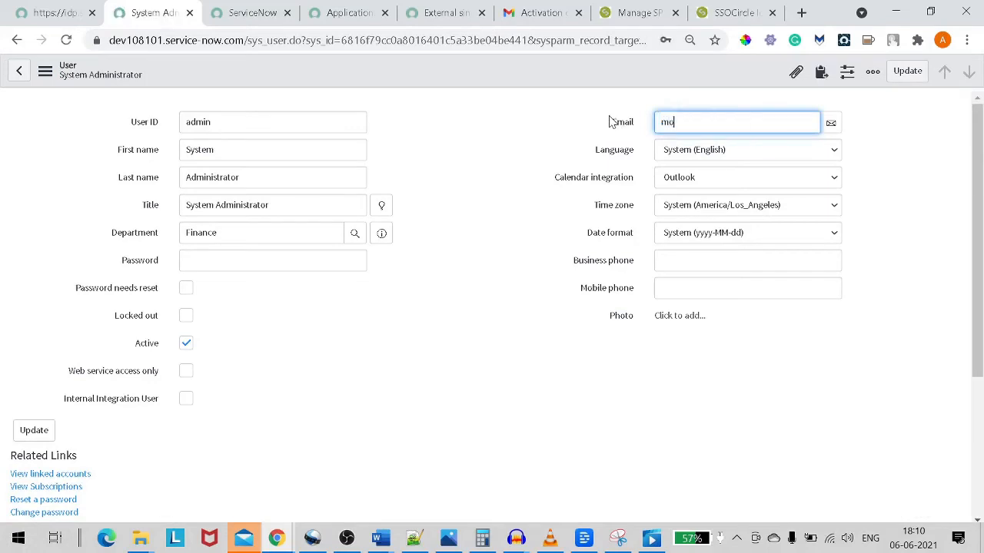
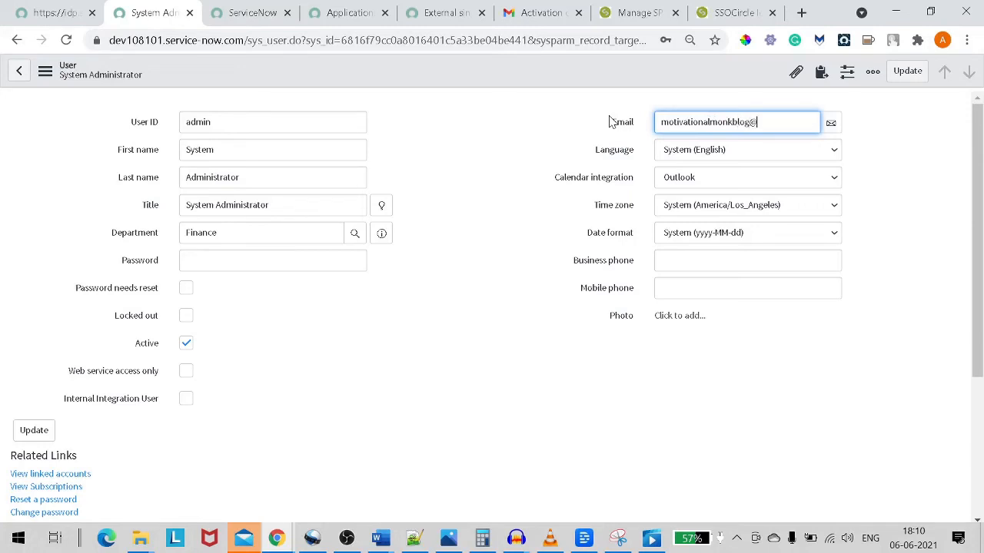
click(438, 208)
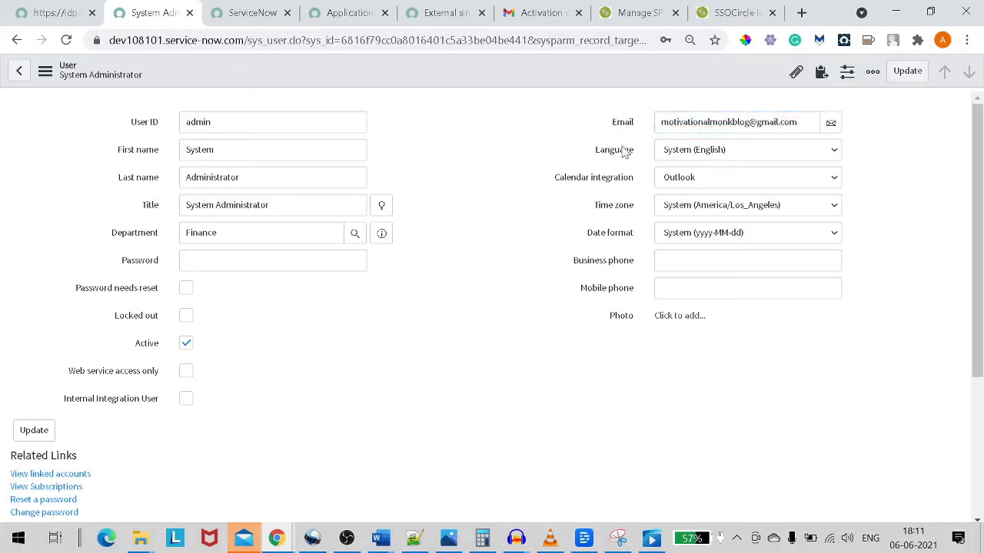
right_click(548, 85)
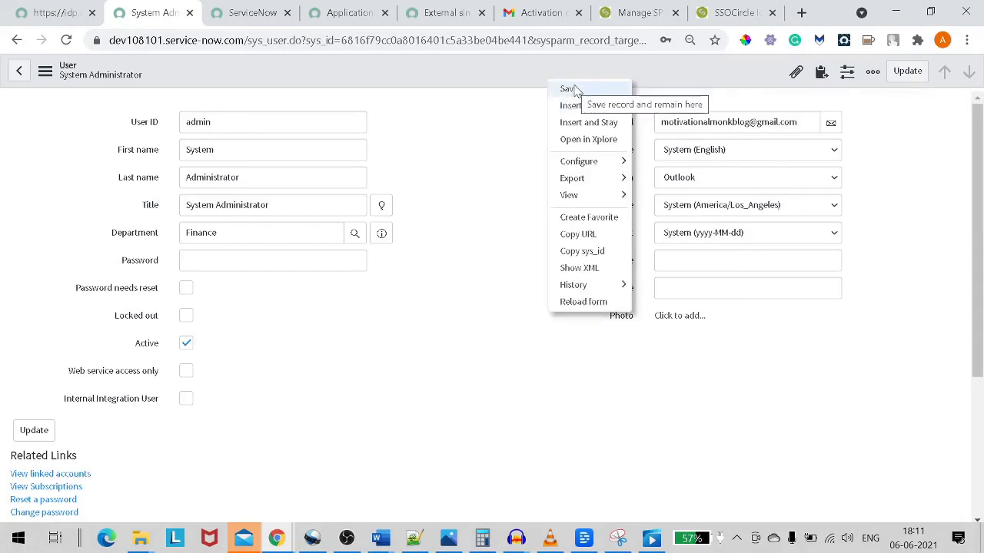
click(576, 90)
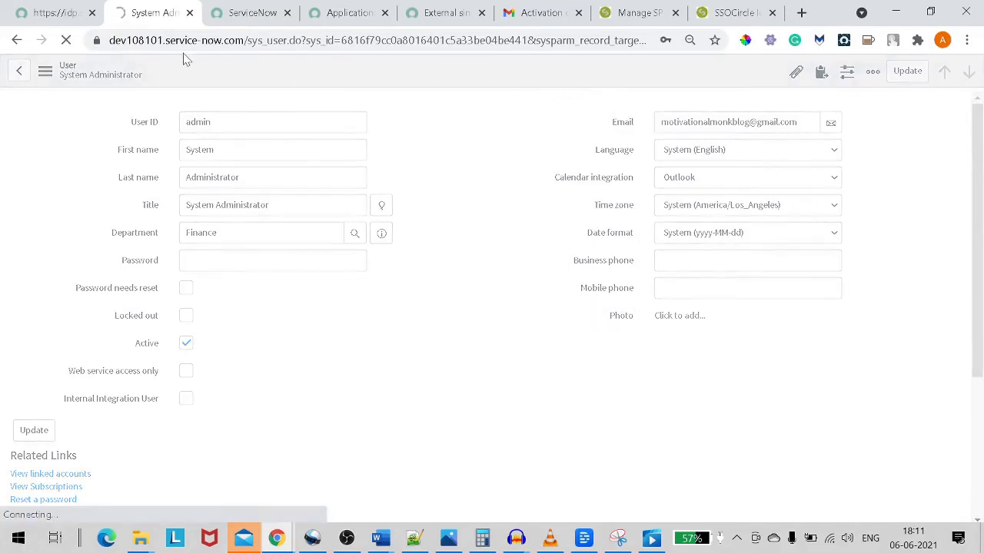
Start Test Connection on the SSOCircle provider and paste the saved SSOCircle user name.
click(40, 9)
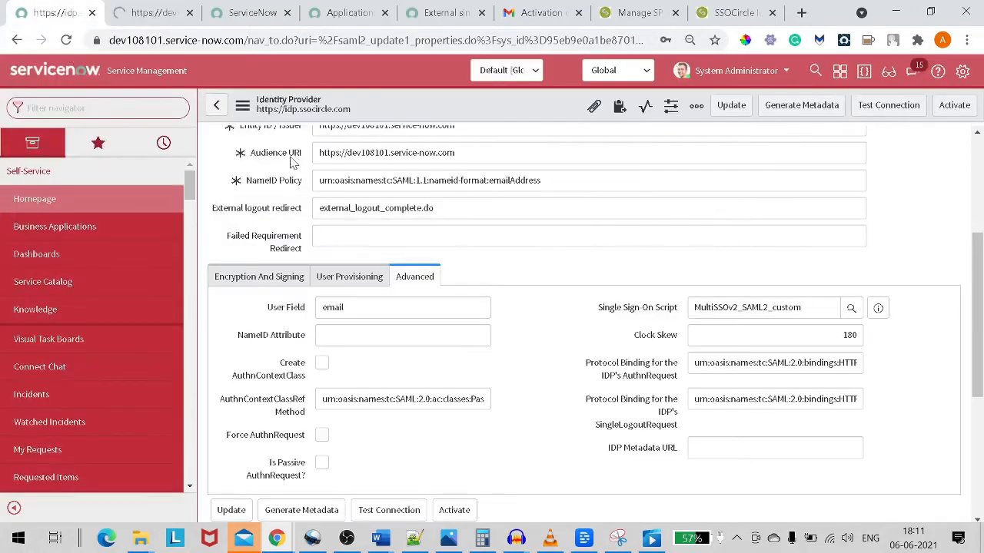
click(910, 112)
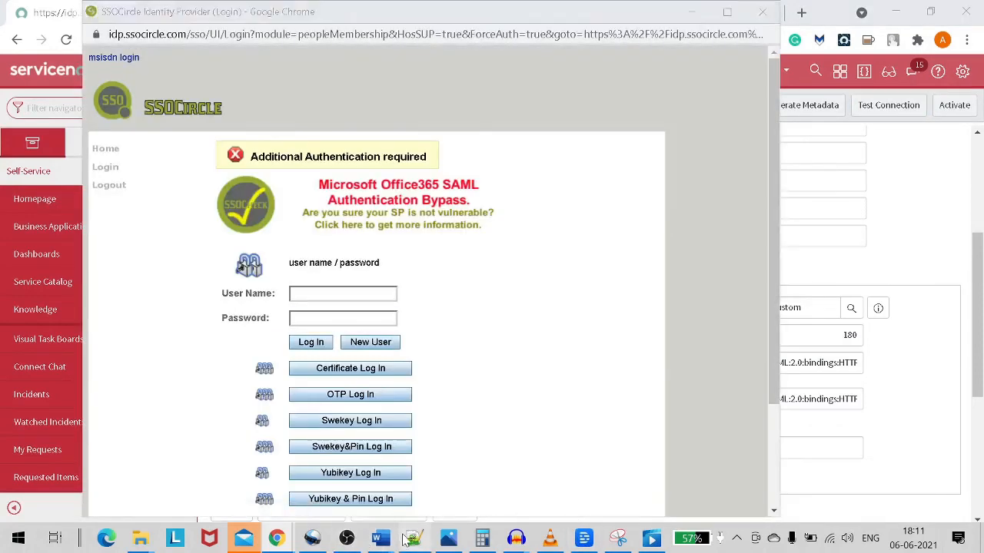
click(414, 538)
click(141, 440)
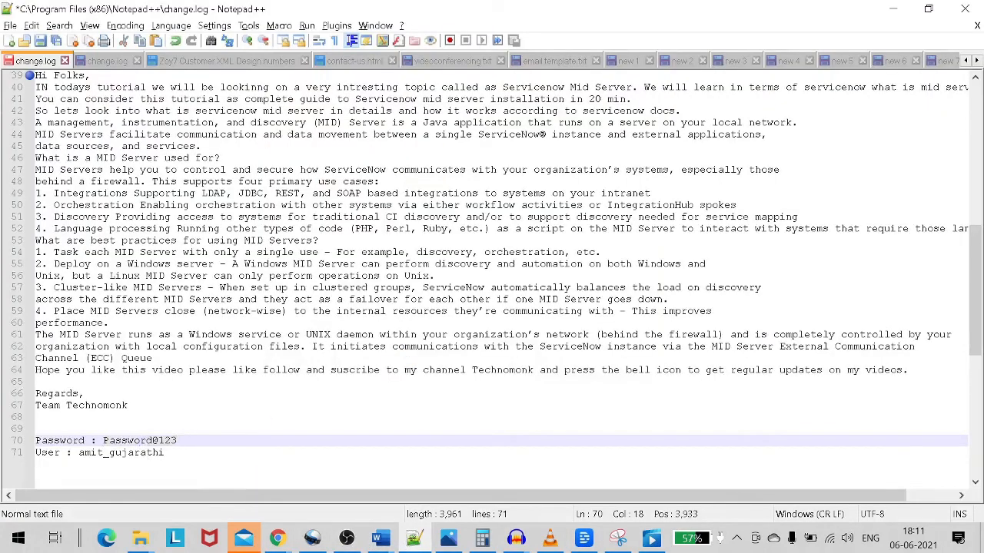
drag(164, 453, 79, 452)
key(ctrl+c)
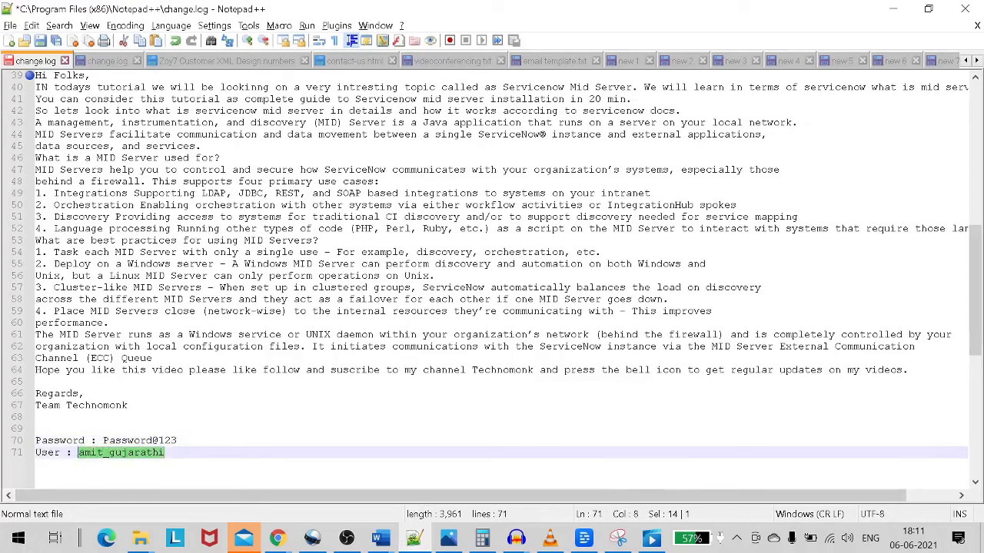
key(alt+Tab)
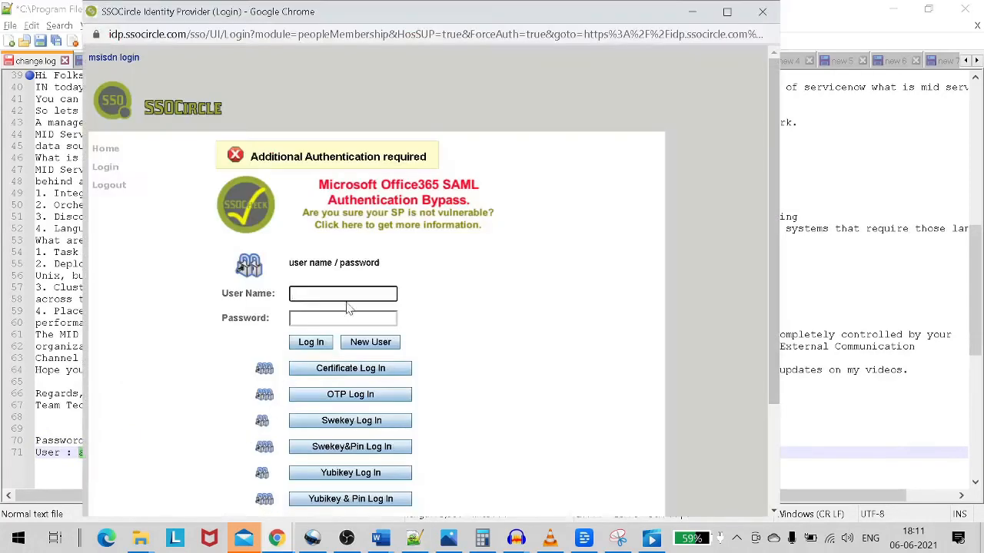
key(ctrl+v)
Paste the SSOCircle password, log in, pass the robot check and continue SAML sign-on.
key(alt+Tab)
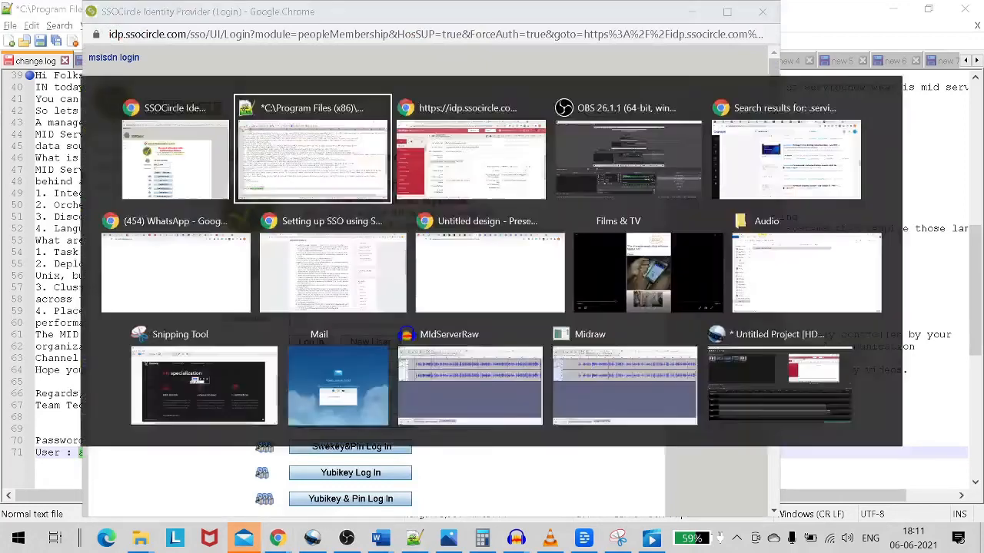
drag(176, 441, 102, 440)
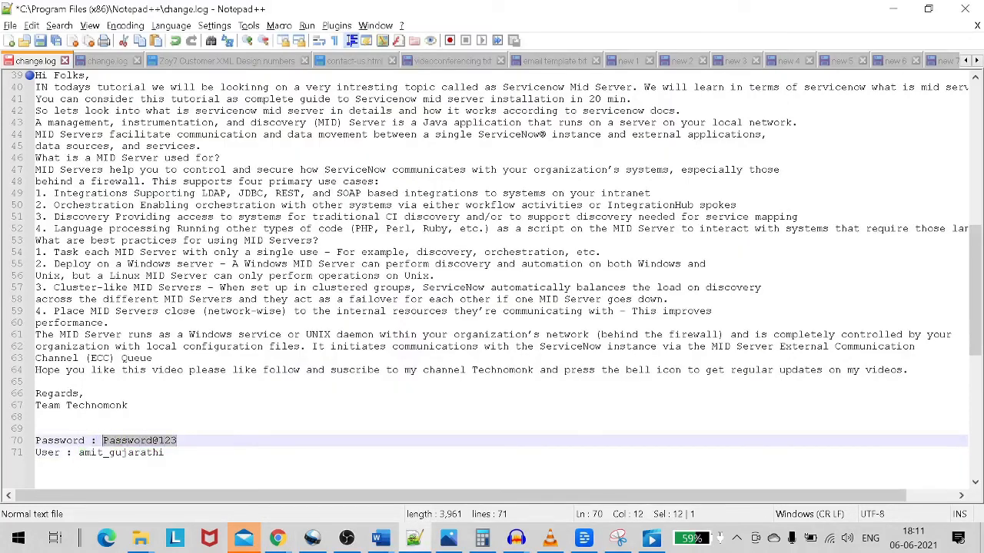
key(ctrl+c)
key(alt+Tab)
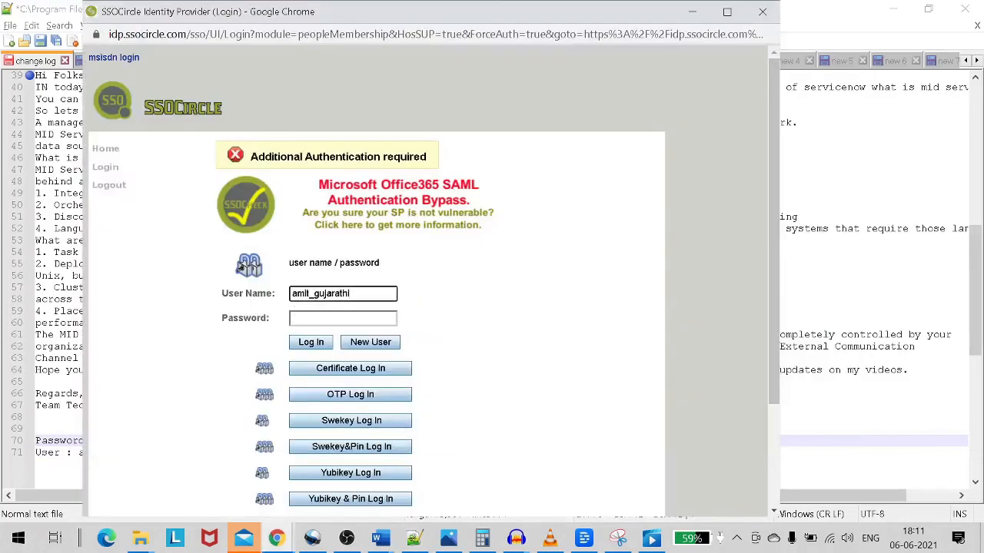
key(ctrl+v)
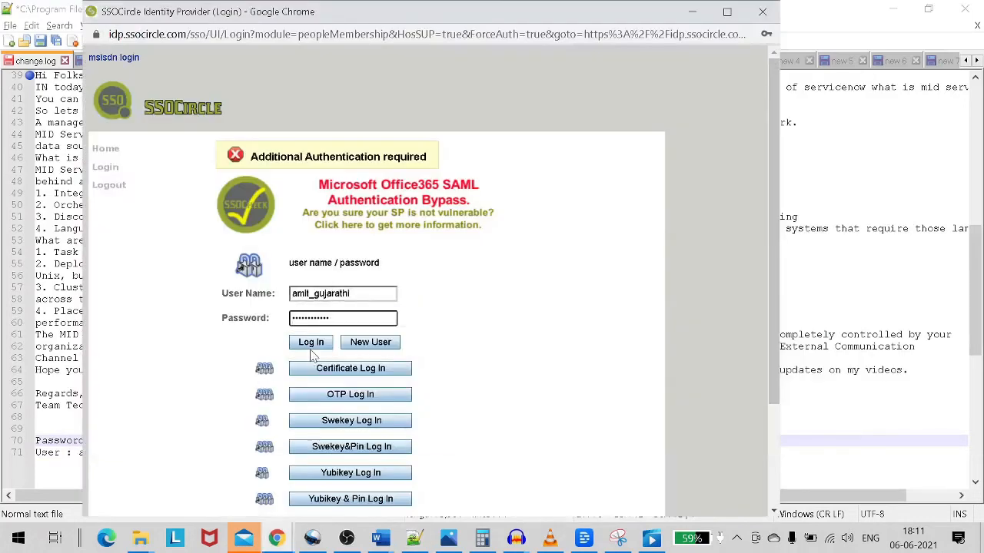
click(311, 343)
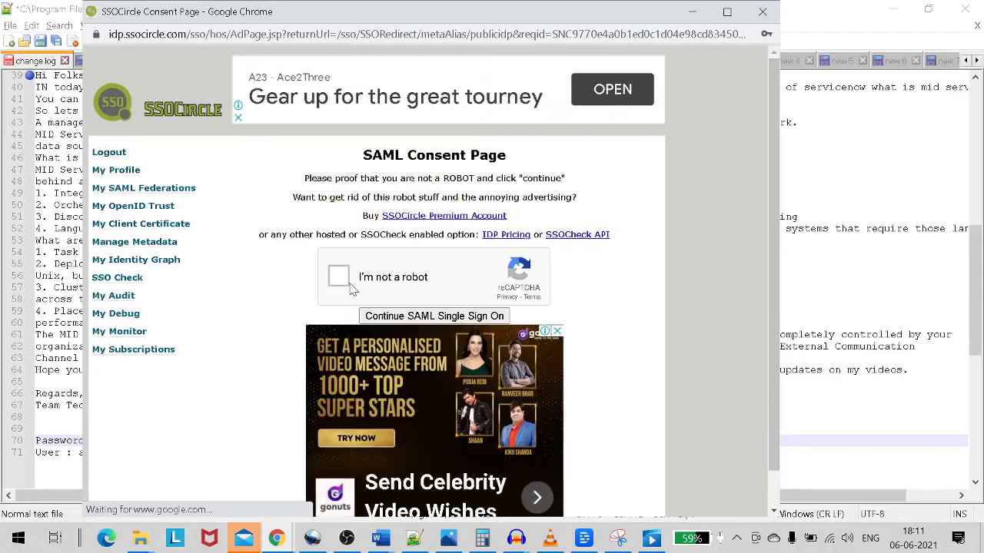
click(341, 282)
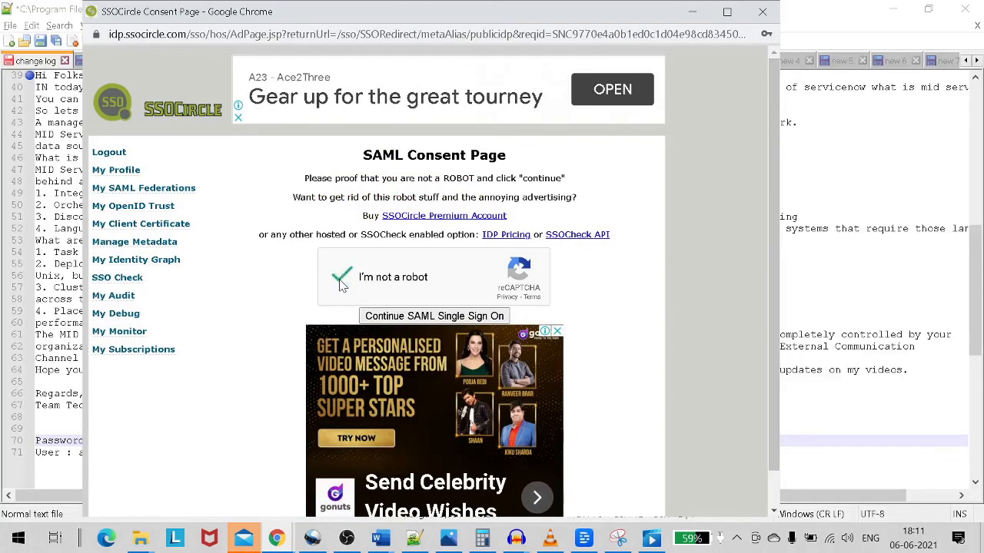
click(405, 316)
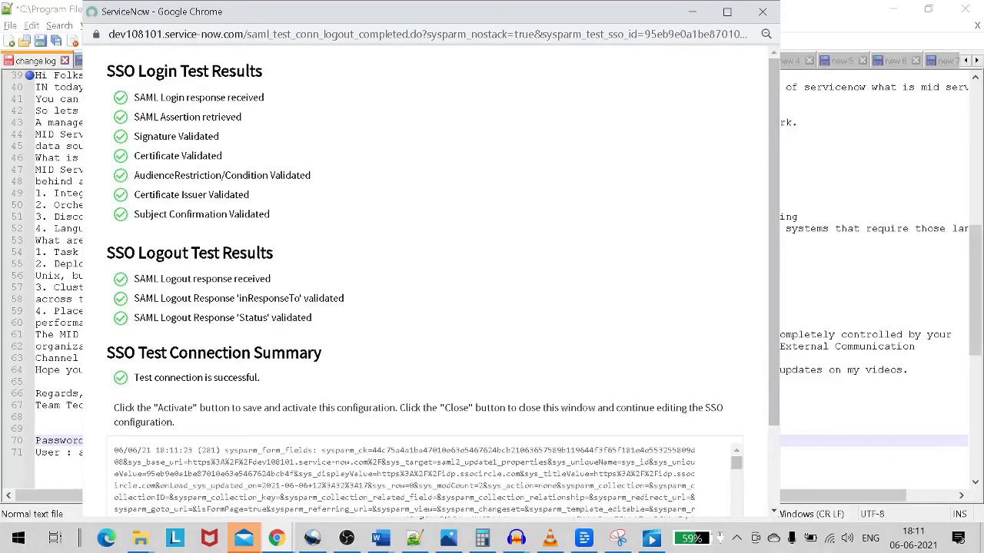
Review the all-passing test results and activate the SSOCircle configuration.
scroll(423, 276, down, 1)
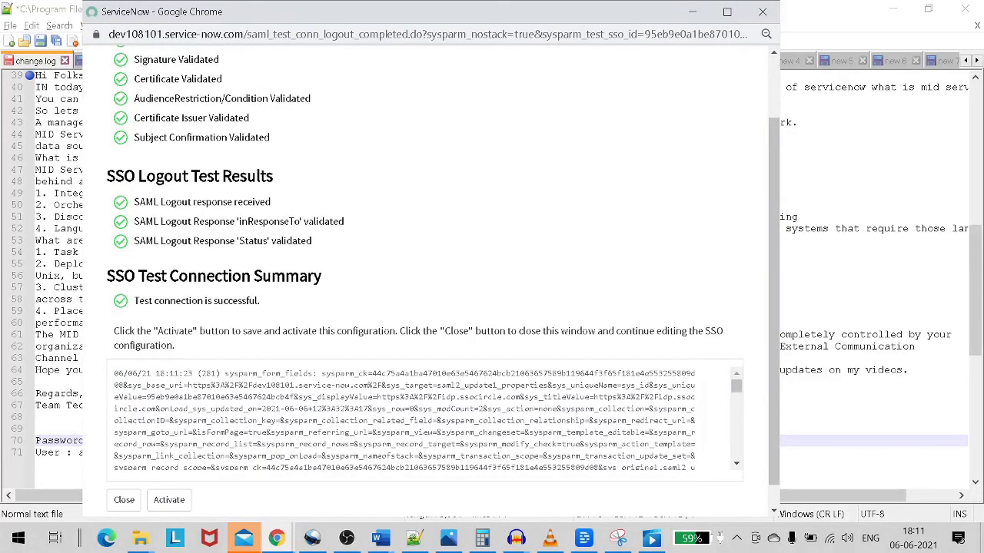
drag(144, 300, 303, 323)
scroll(303, 323, down, 1)
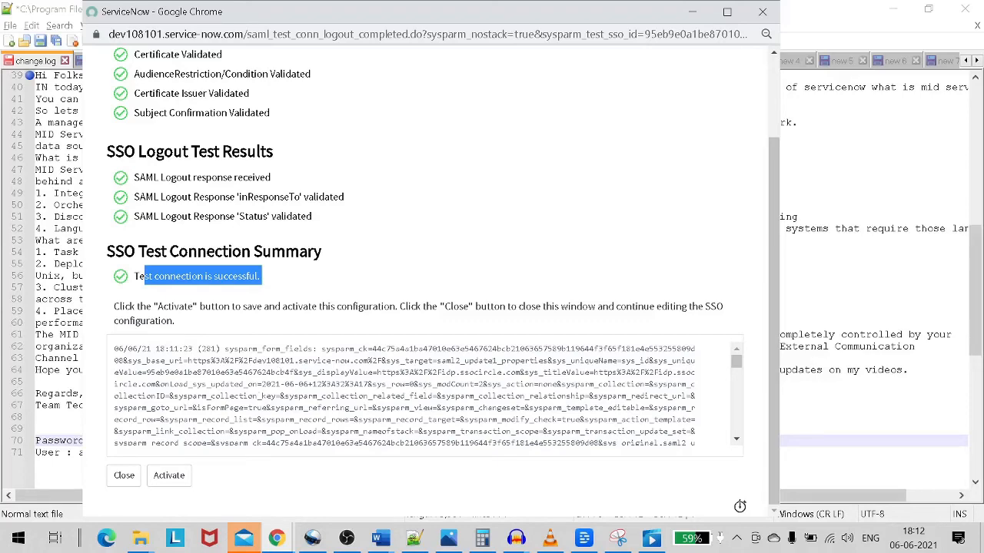
click(170, 480)
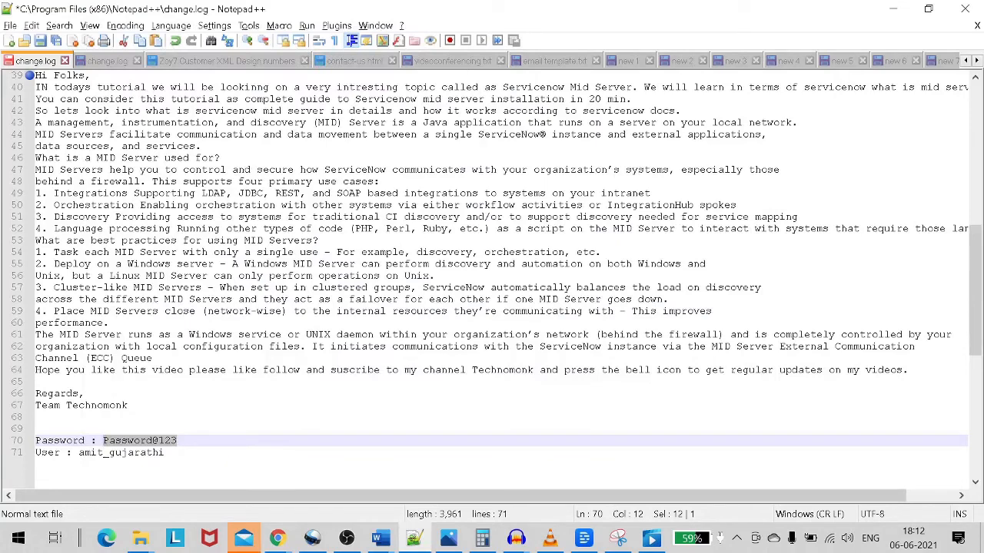
key(alt+Tab)
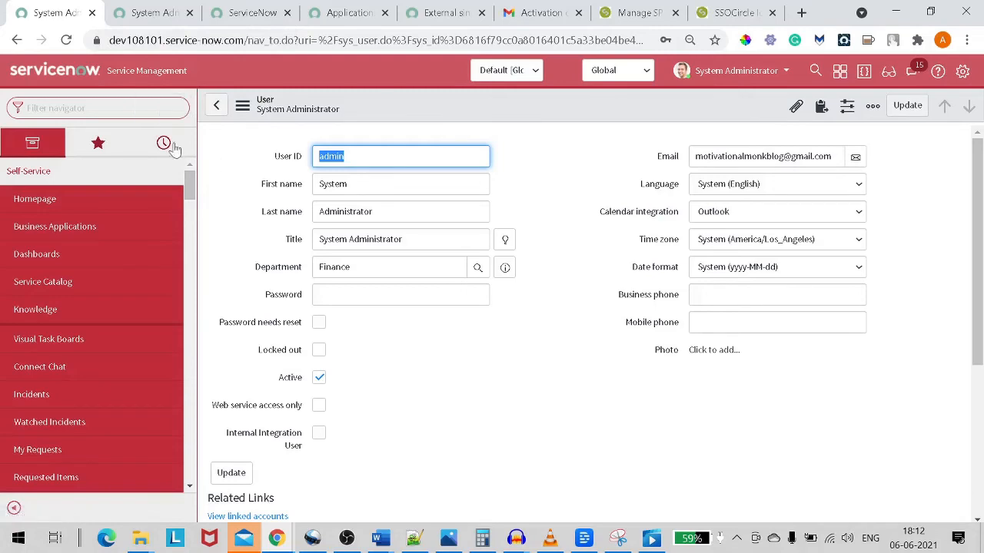
click(144, 18)
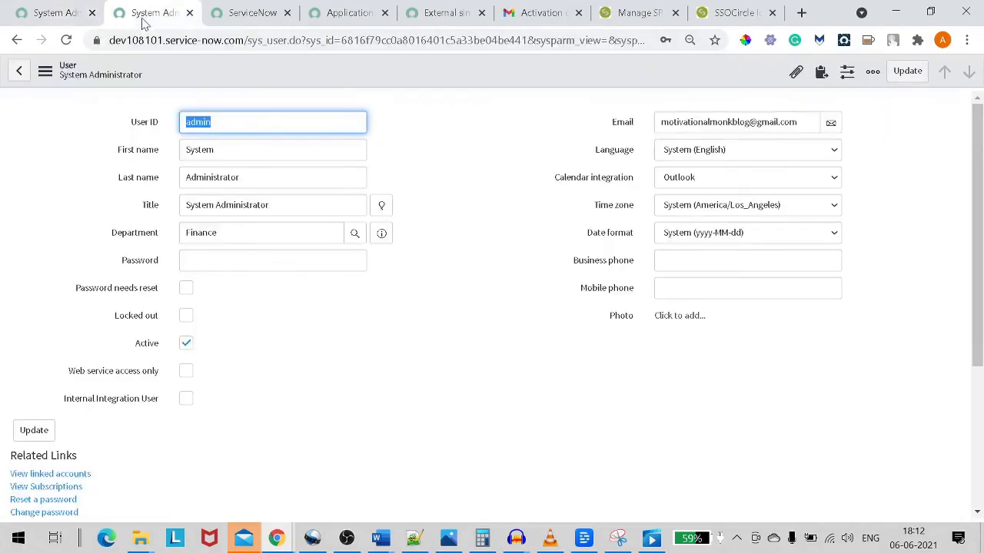
click(60, 17)
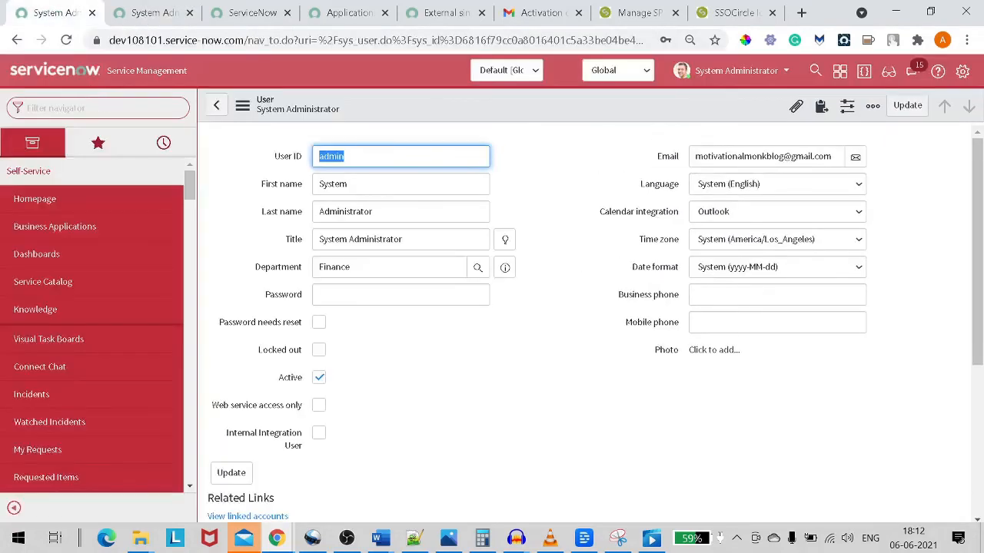
click(61, 109)
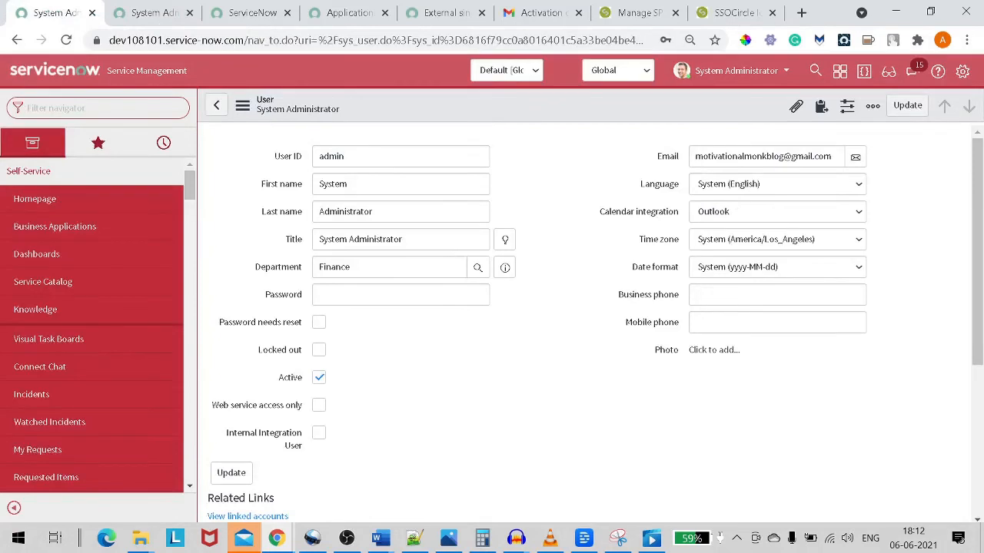
text(sso)
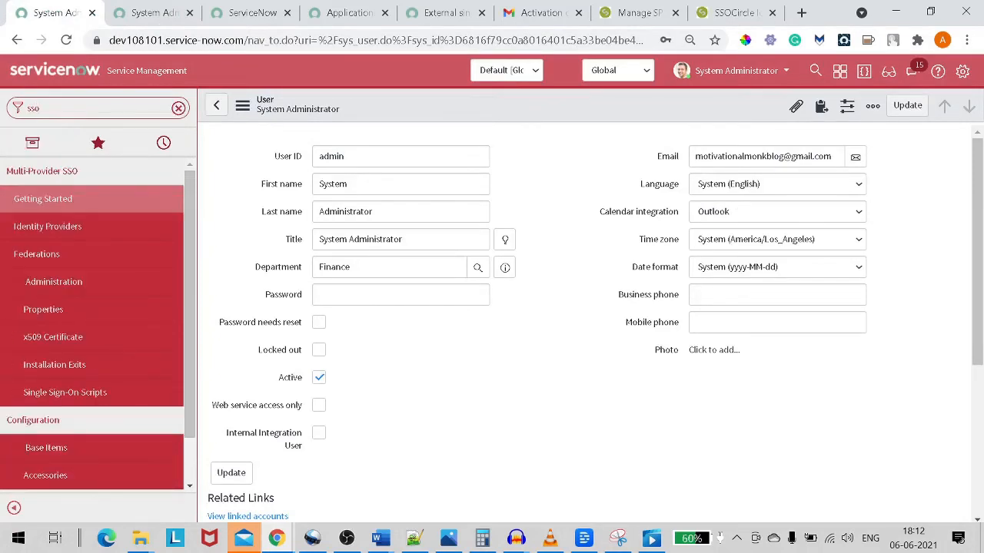
click(99, 223)
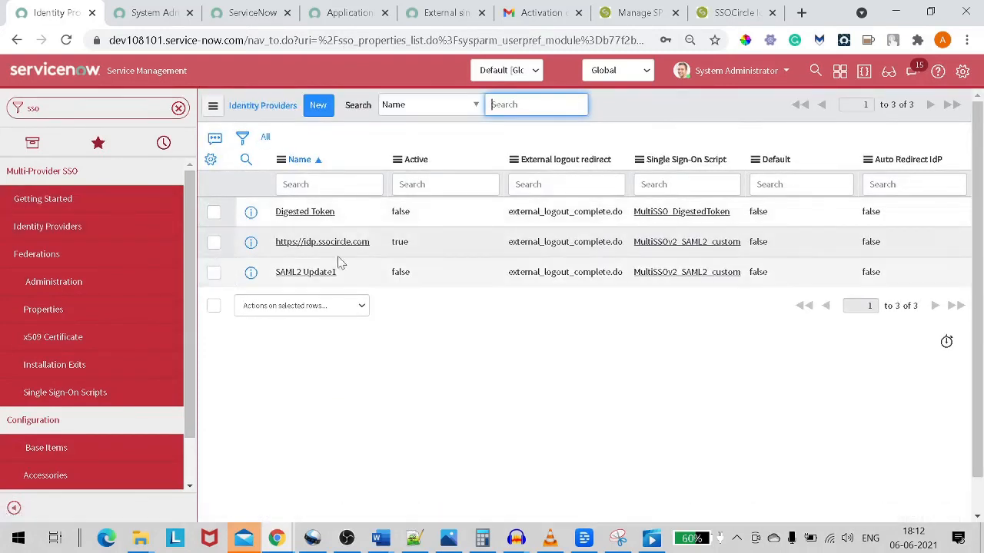
click(317, 242)
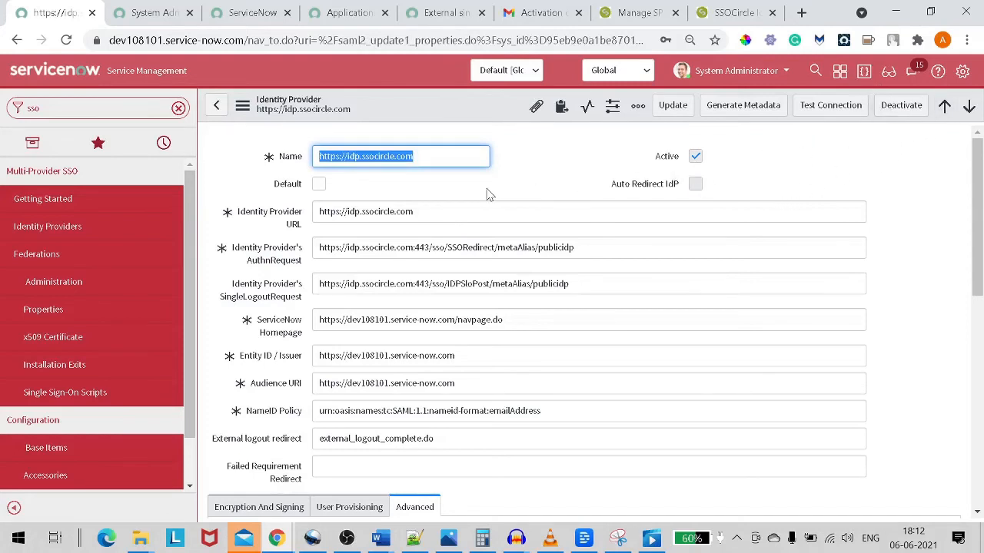
scroll(485, 195, down, 2)
scroll(486, 194, down, 4)
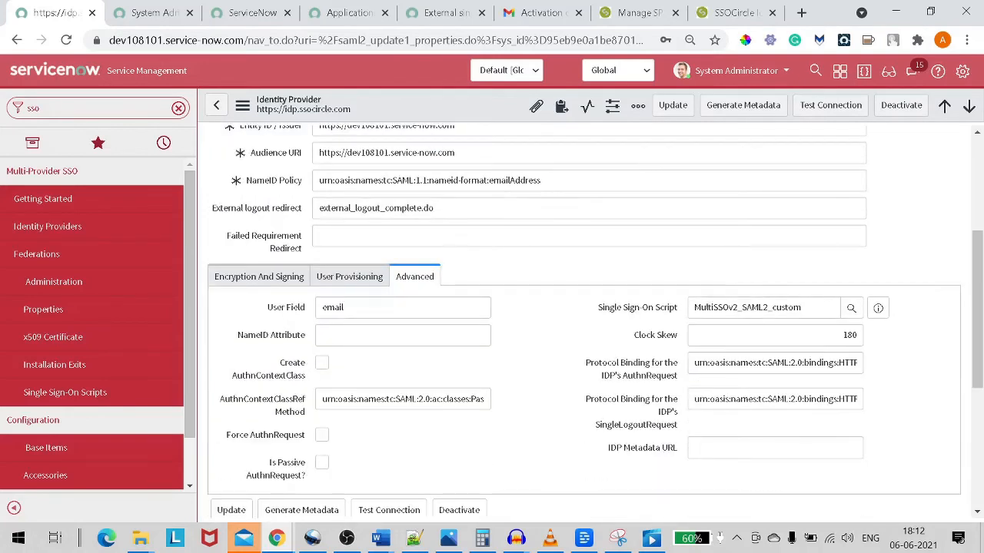
scroll(584, 318, down, 4)
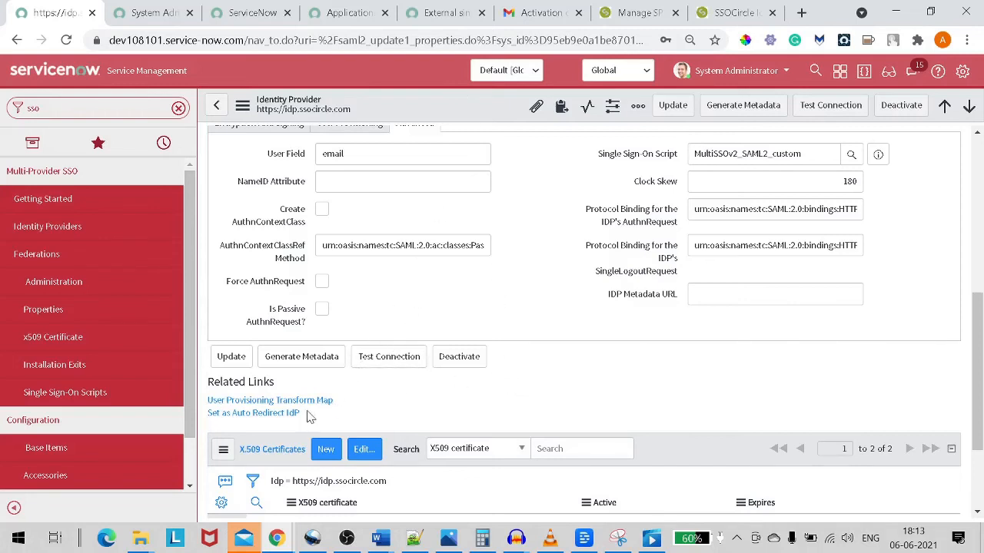
click(254, 413)
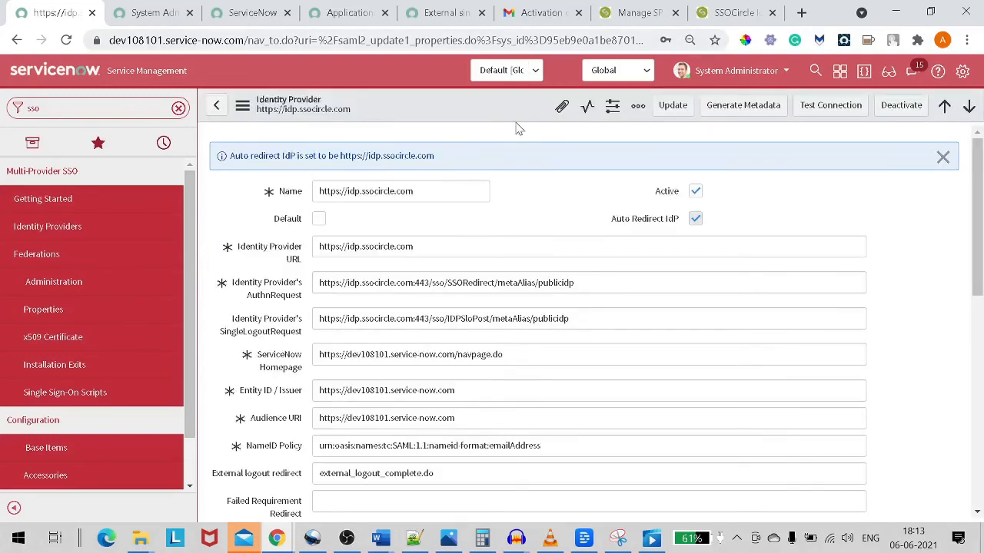
Check the provider's Name value and go to Multi-Provider SSO Properties.
drag(418, 192, 294, 180)
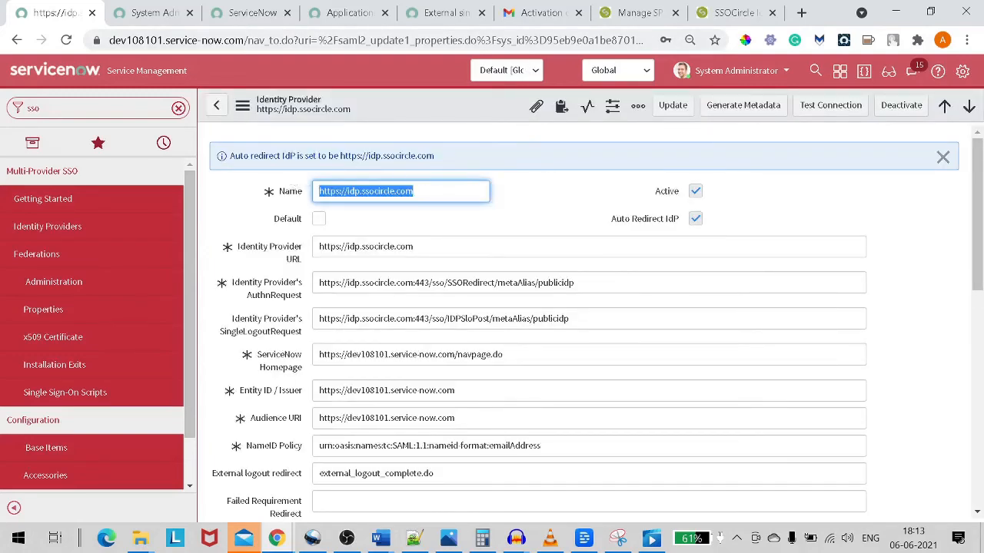
scroll(936, 516, down, 10)
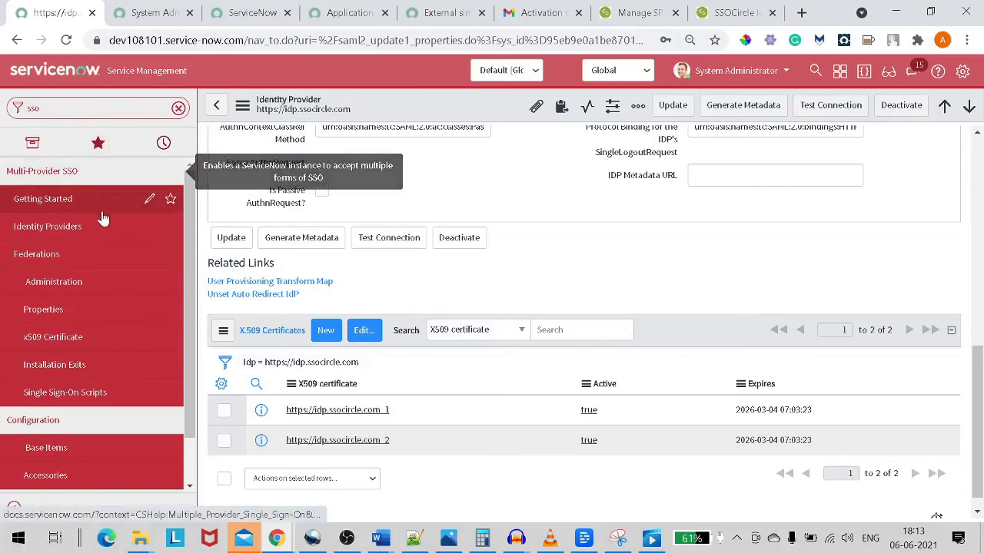
click(80, 310)
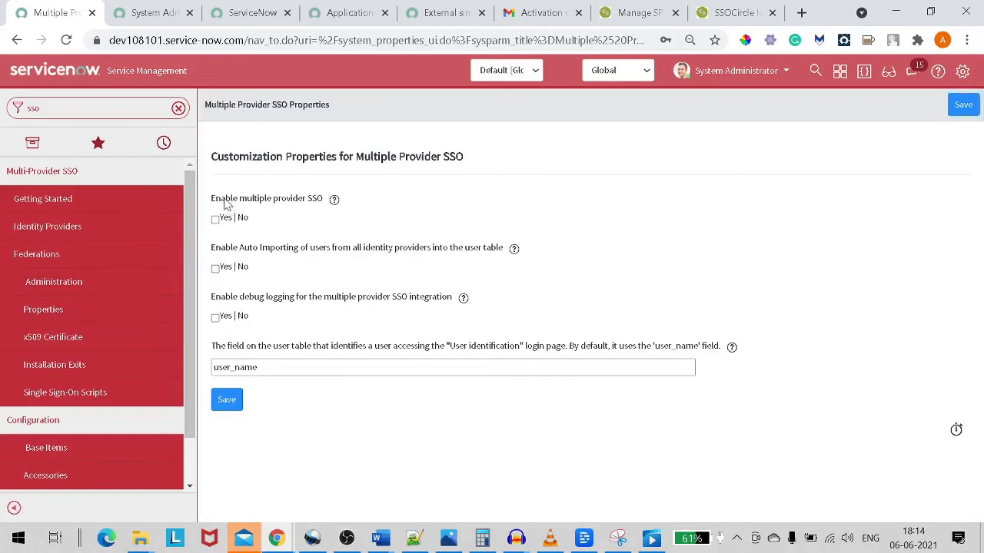
Set Enable multiple provider SSO to Yes, save the properties, and select the instance base address.
drag(226, 202, 313, 206)
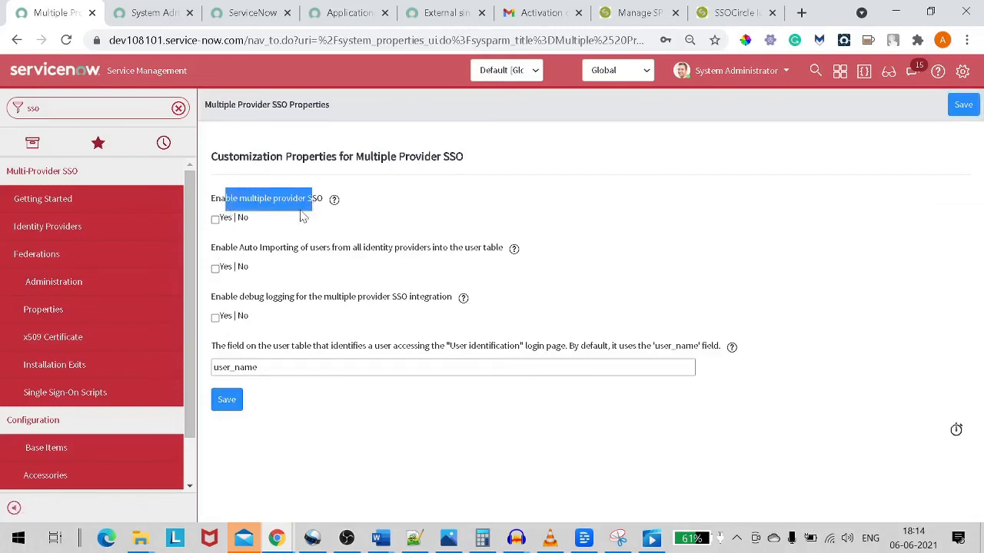
click(215, 220)
click(322, 427)
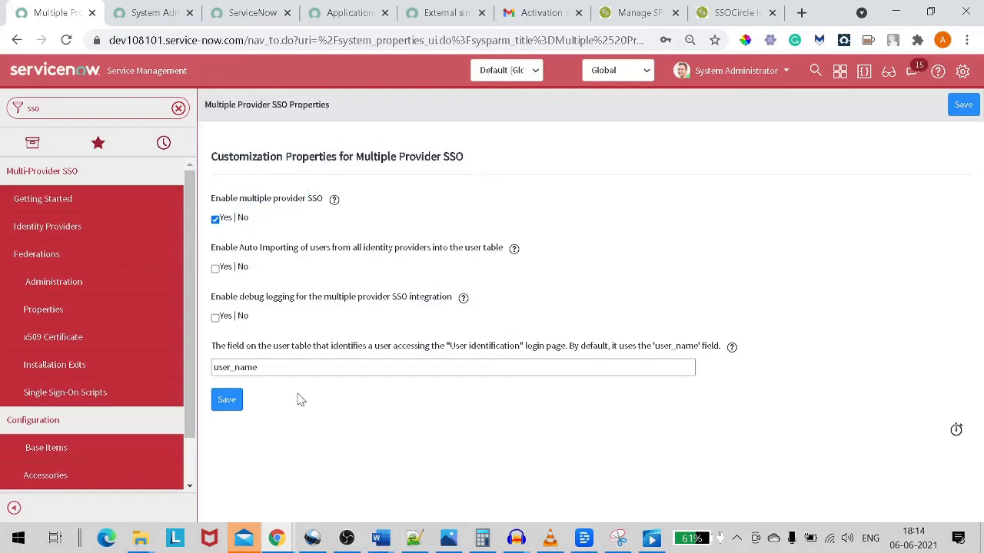
click(228, 404)
click(228, 403)
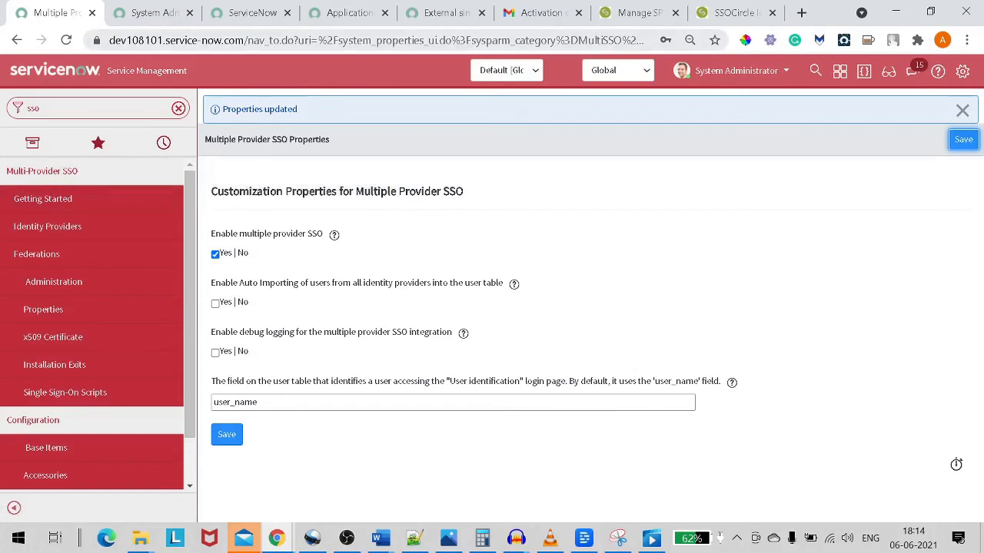
drag(254, 40, 104, 47)
key(ctrl+c)
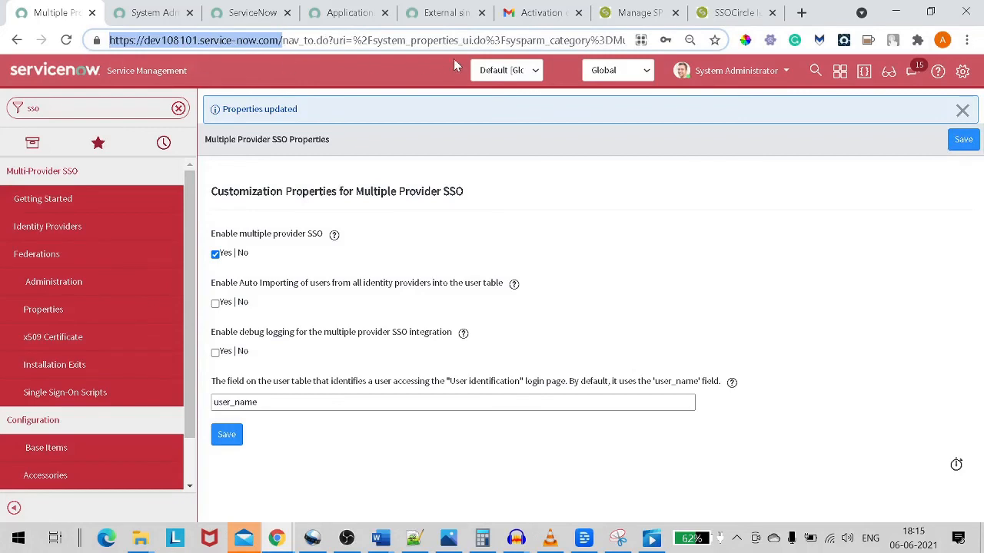
Log out of the instance as System Administrator.
click(772, 76)
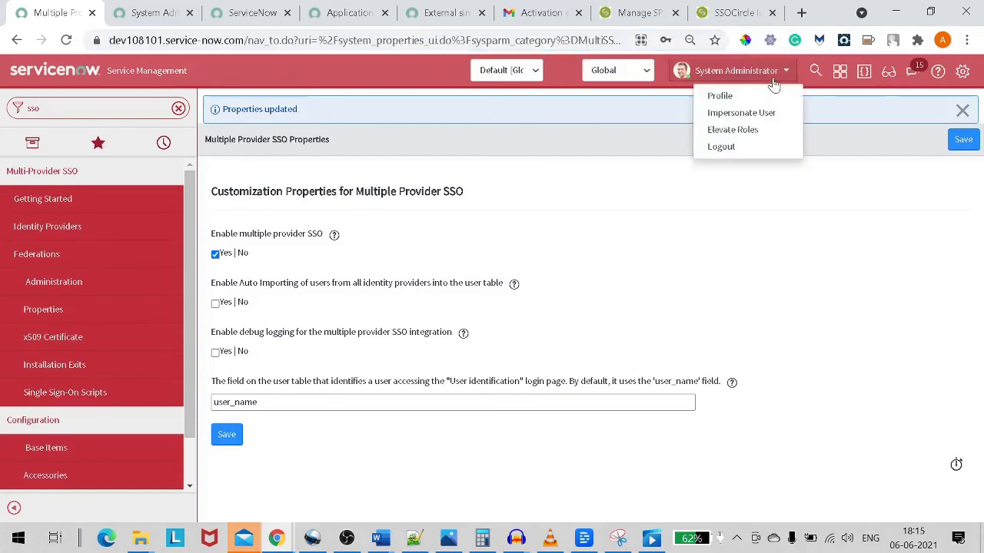
click(761, 153)
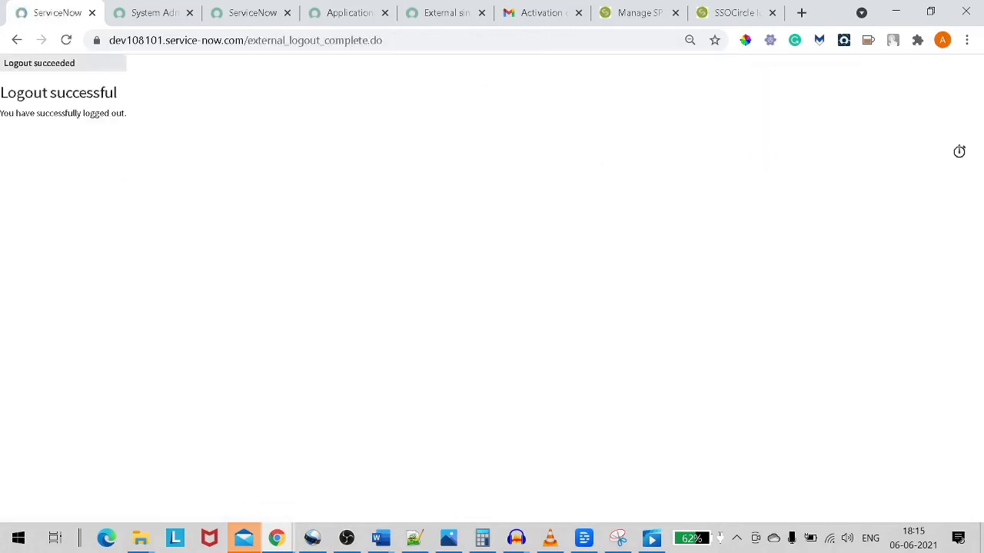
drag(7, 93, 165, 103)
Load the instance's login.do page in a new tab using the copied base address.
click(801, 11)
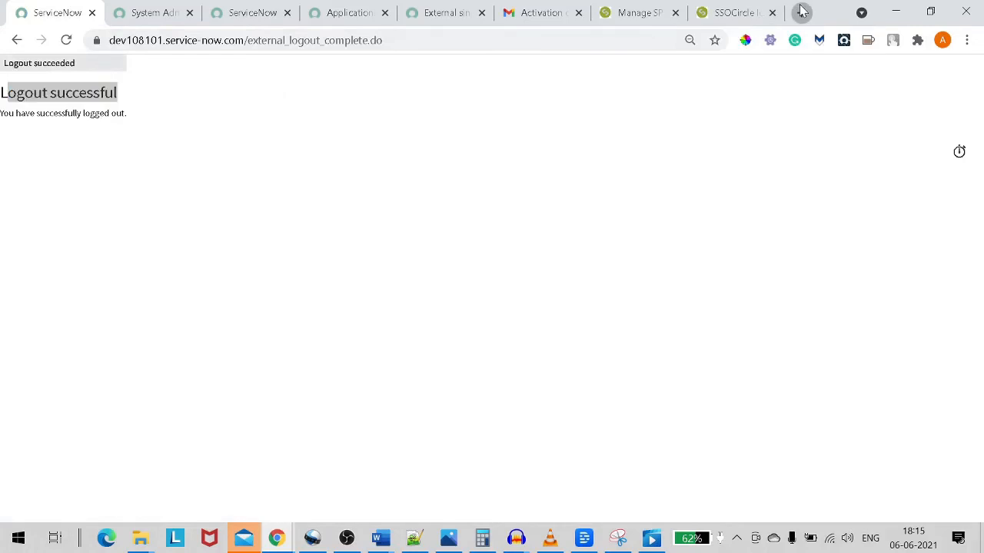
key(ctrl+v)
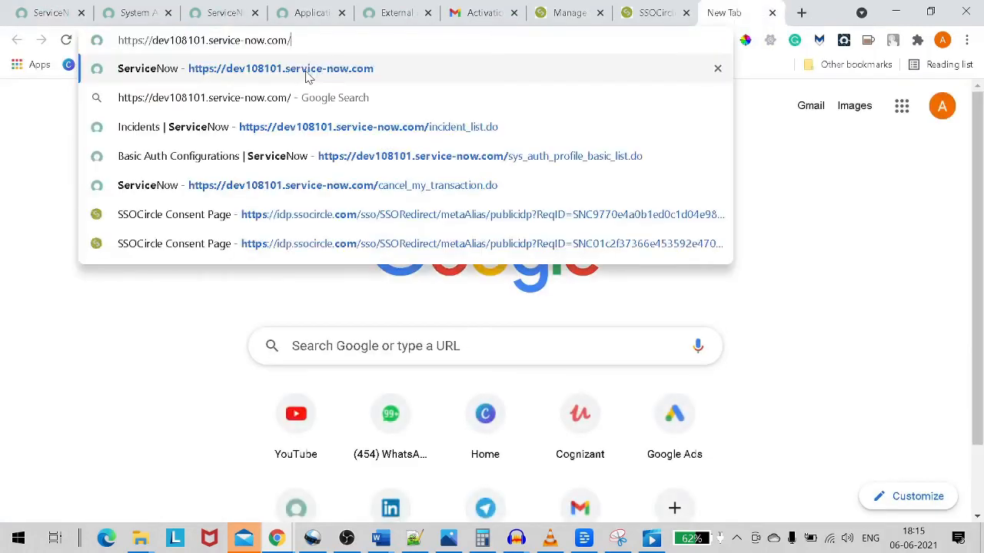
text(lo)
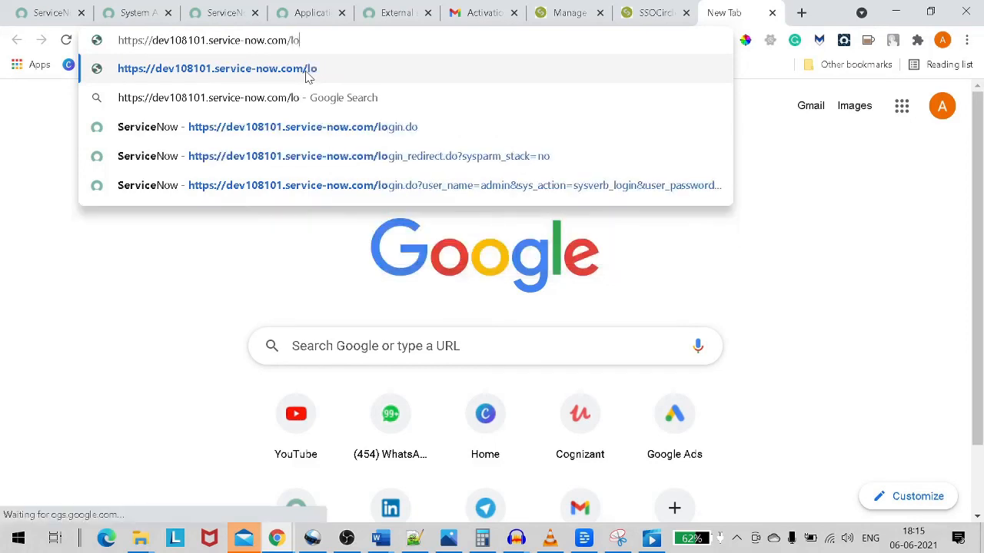
text(gin.do)
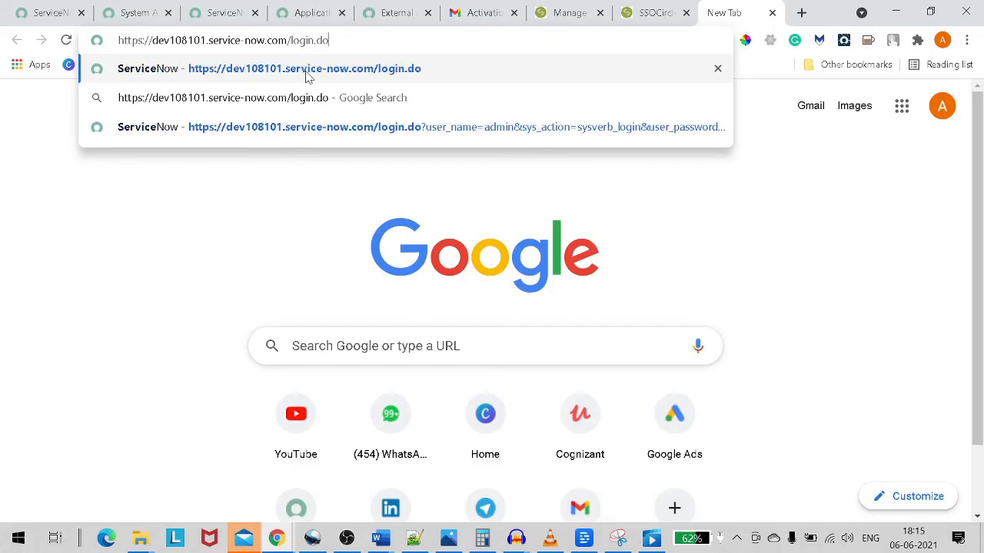
key(Return)
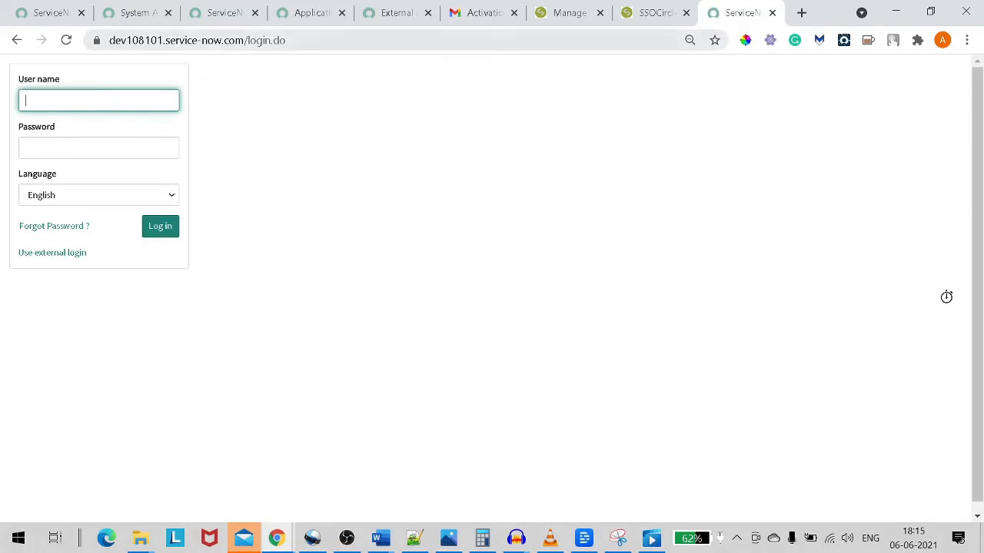
Strip login.do from the URL and load the instance root, triggering the SSOCircle redirect.
drag(246, 40, 308, 43)
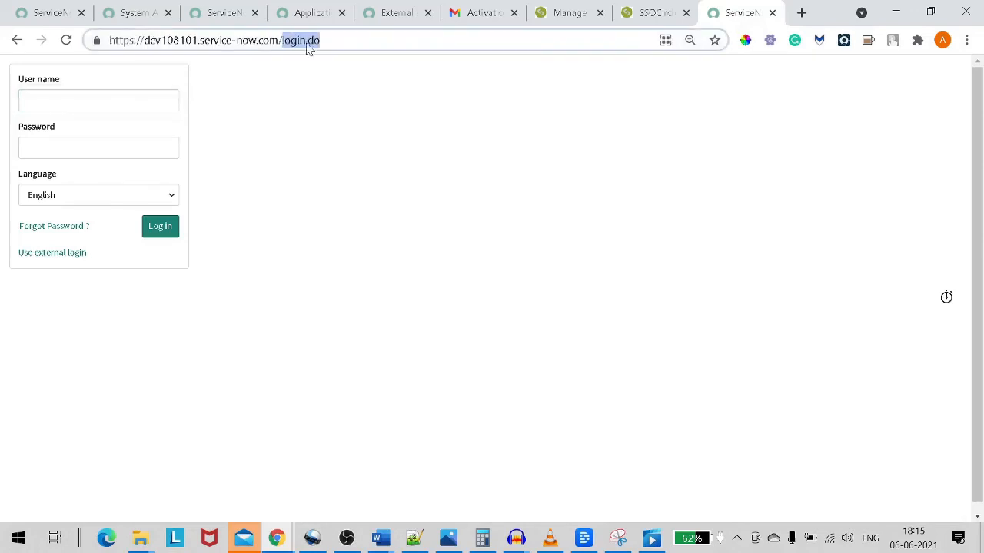
key(BackSpace)
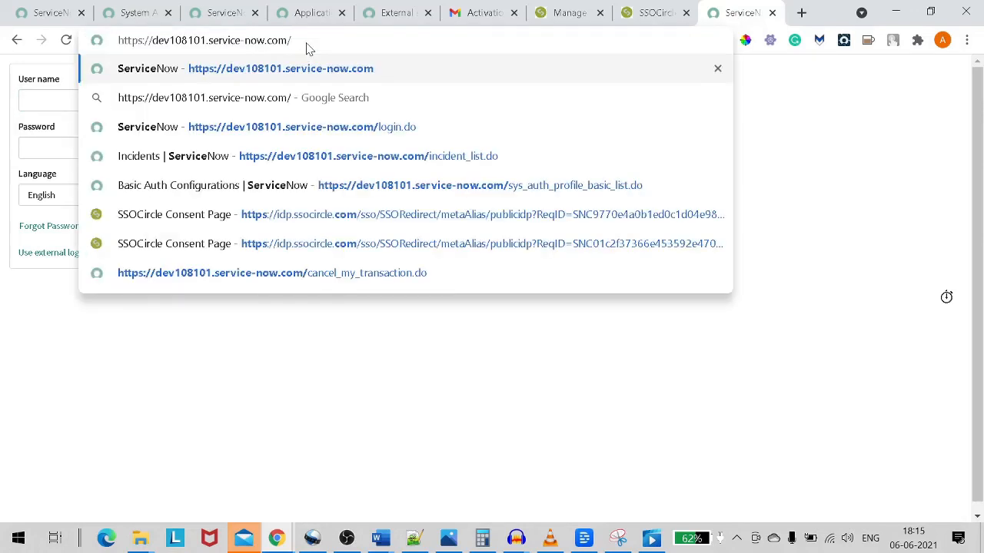
key(Return)
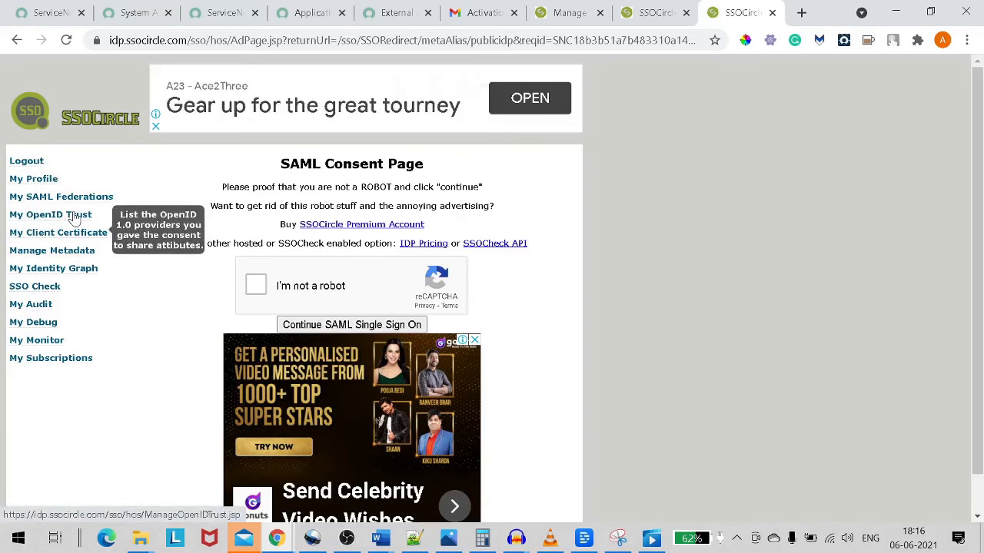
Pass the 'I'm not a robot' check and continue the SAML single sign-on to ServiceNow.
click(257, 286)
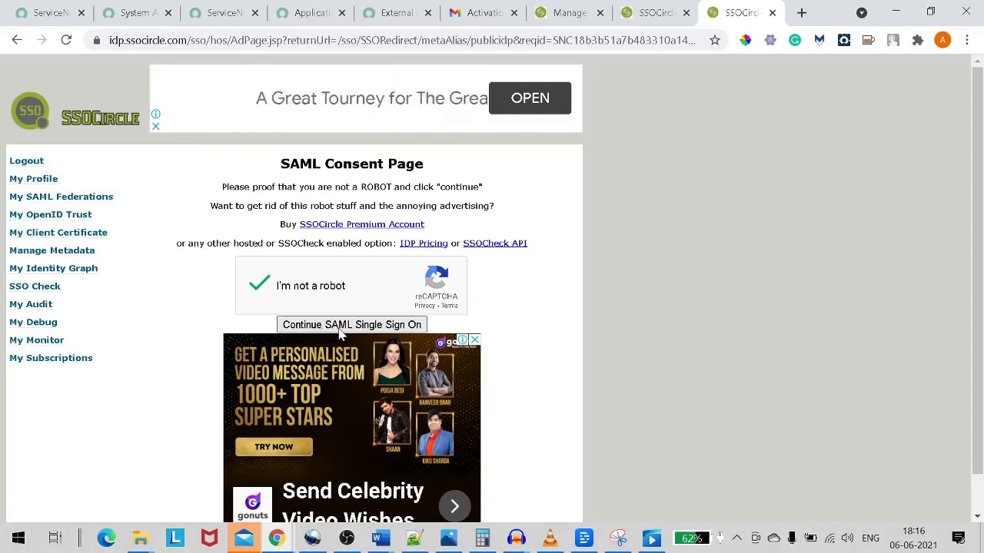
click(365, 329)
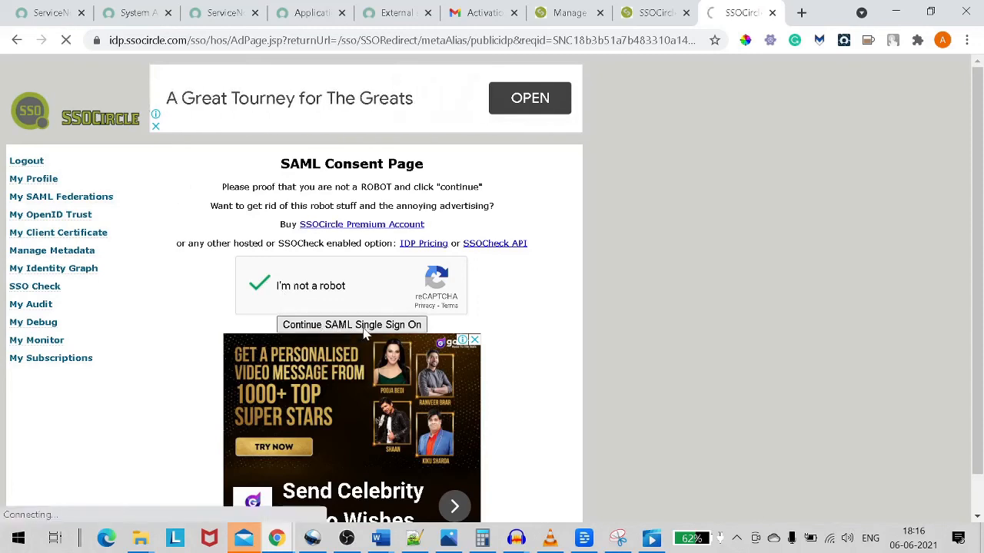
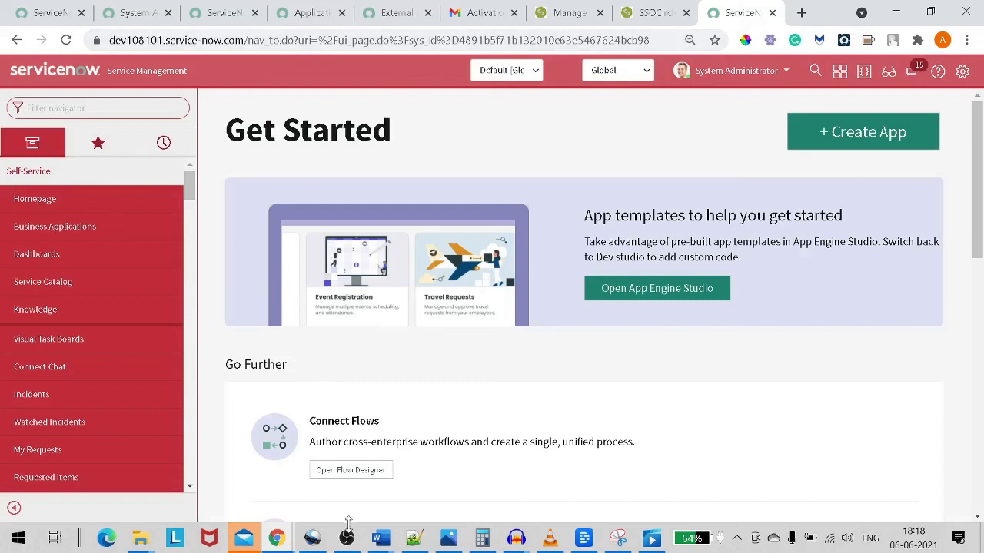
Switch from the ServiceNow Get Started page to the OBS Studio recording window.
click(347, 538)
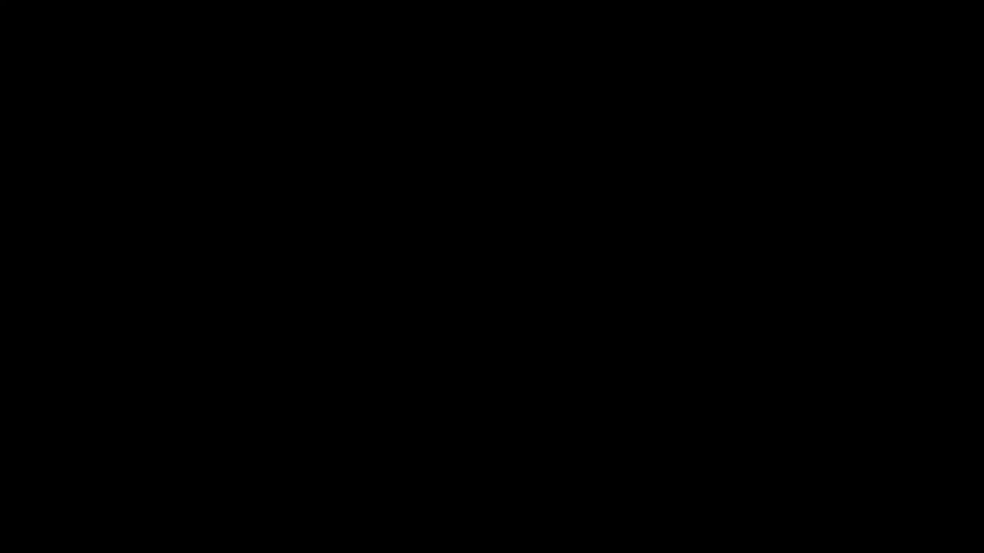